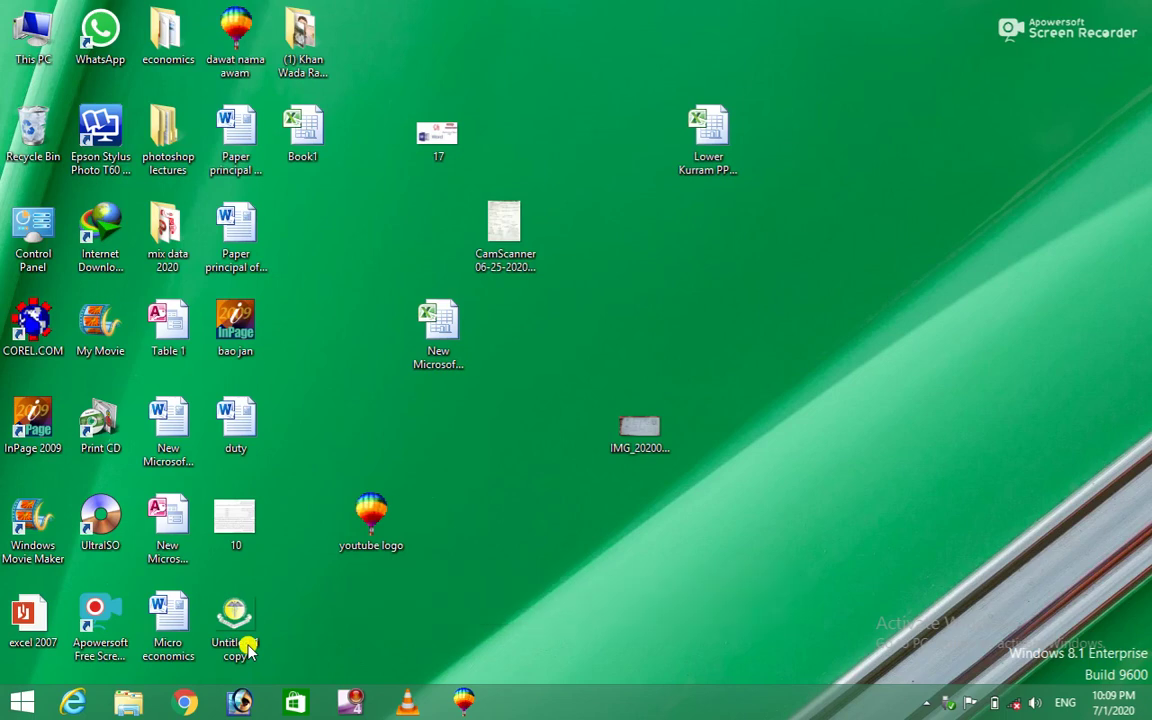
Open the Book1 workbook, dismiss the activation notice, then close it.
double_click(310, 128)
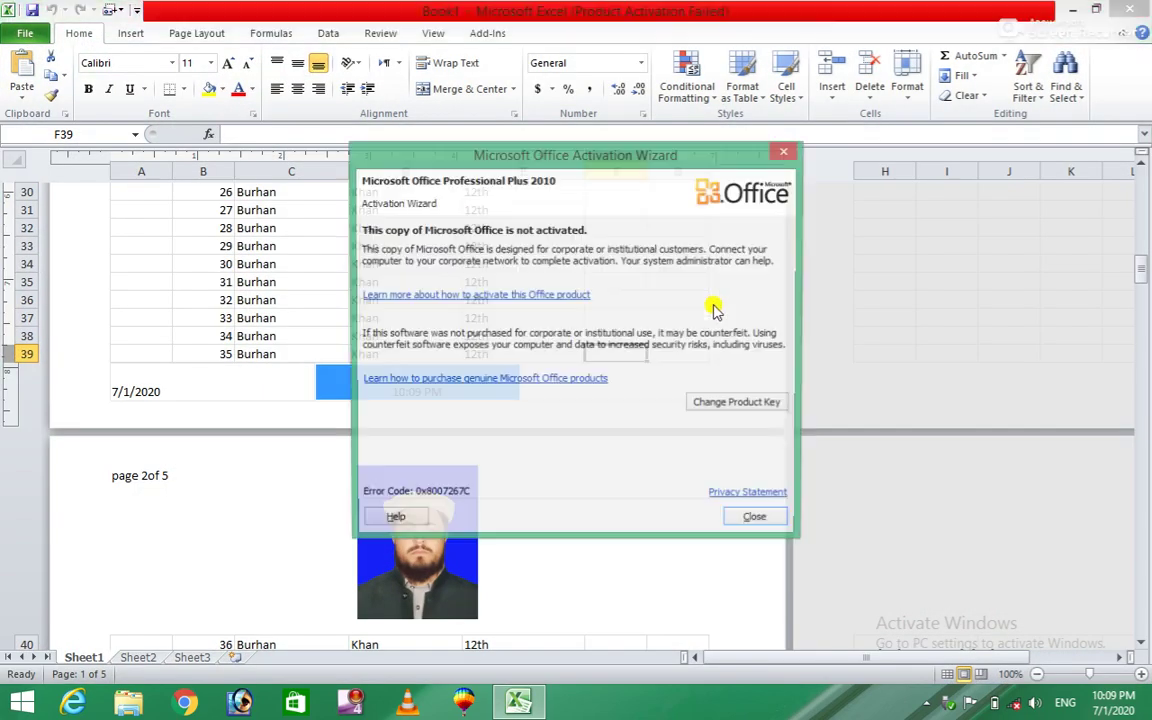
click(786, 521)
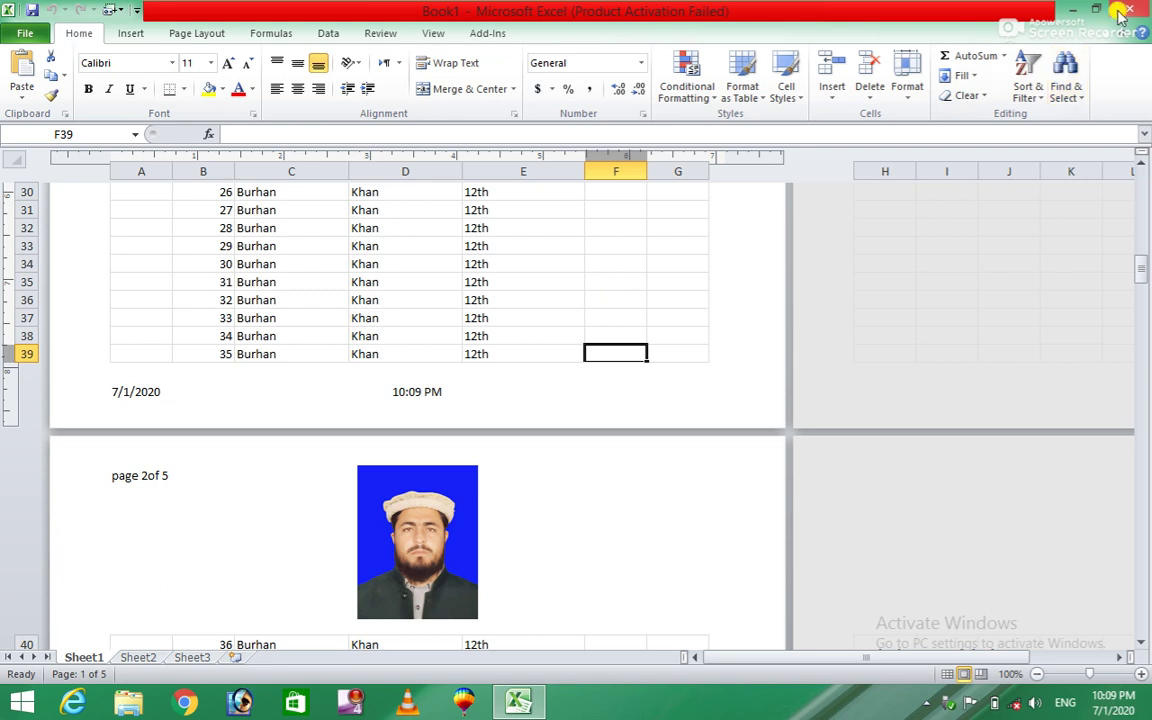
click(135, 36)
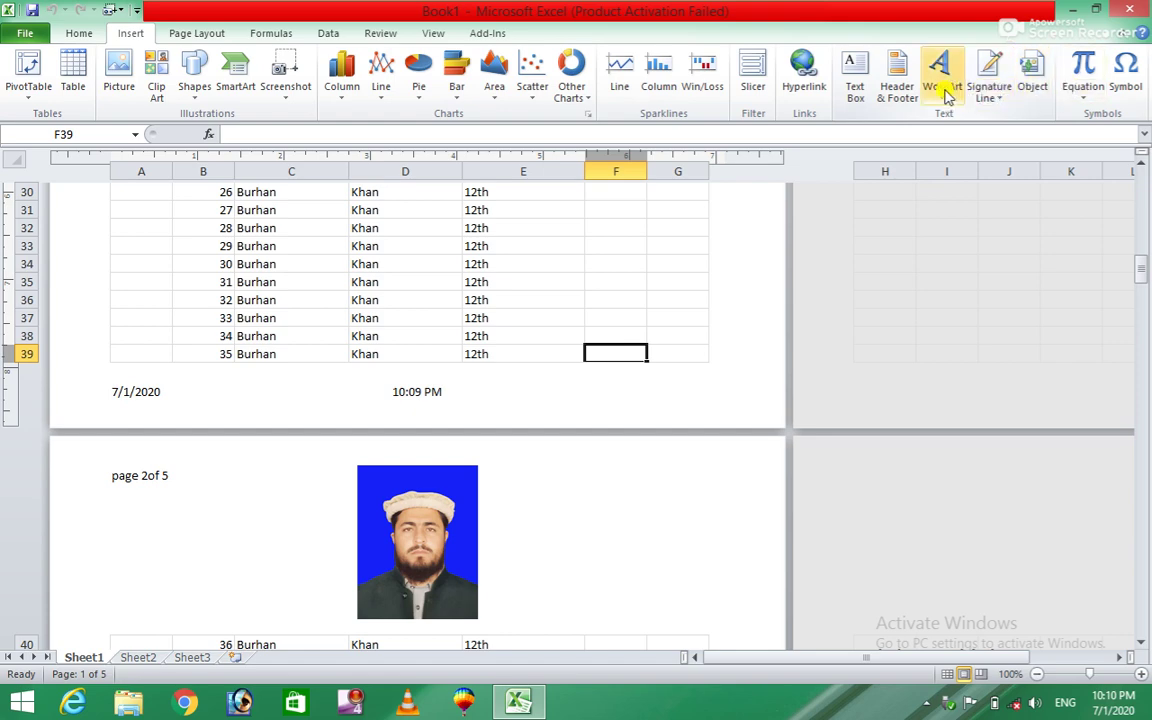
click(1130, 8)
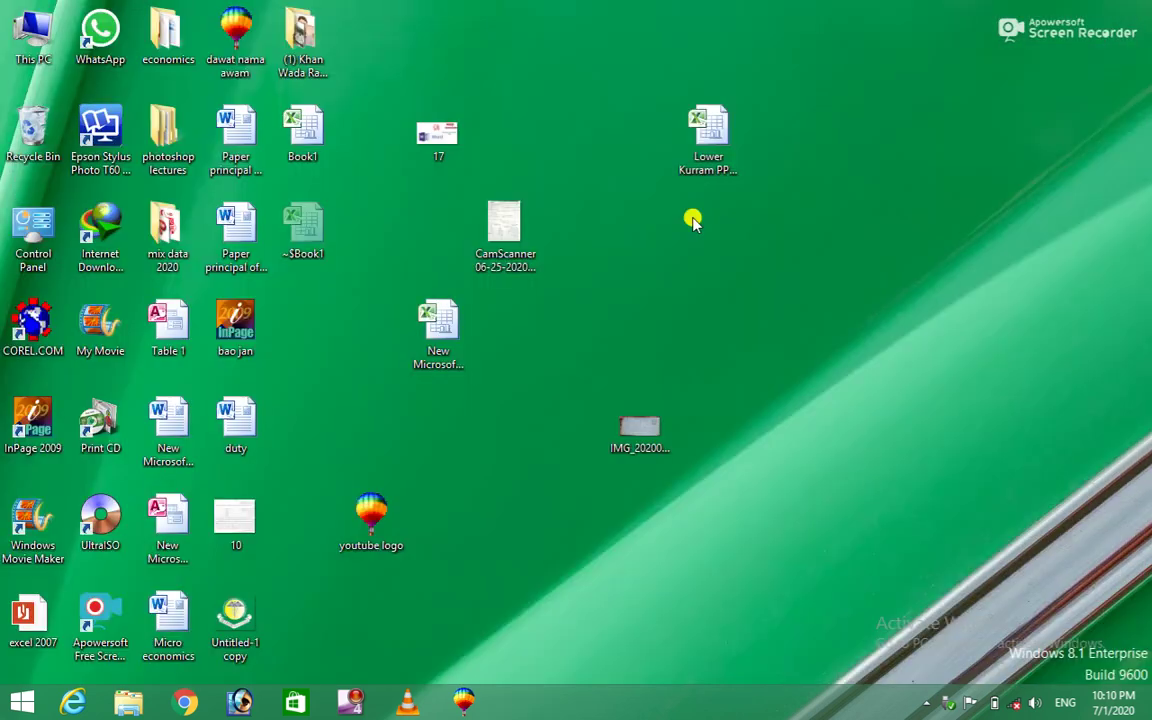
Create a new Microsoft Excel Worksheet on the desktop with its default name and open it.
right_click(617, 237)
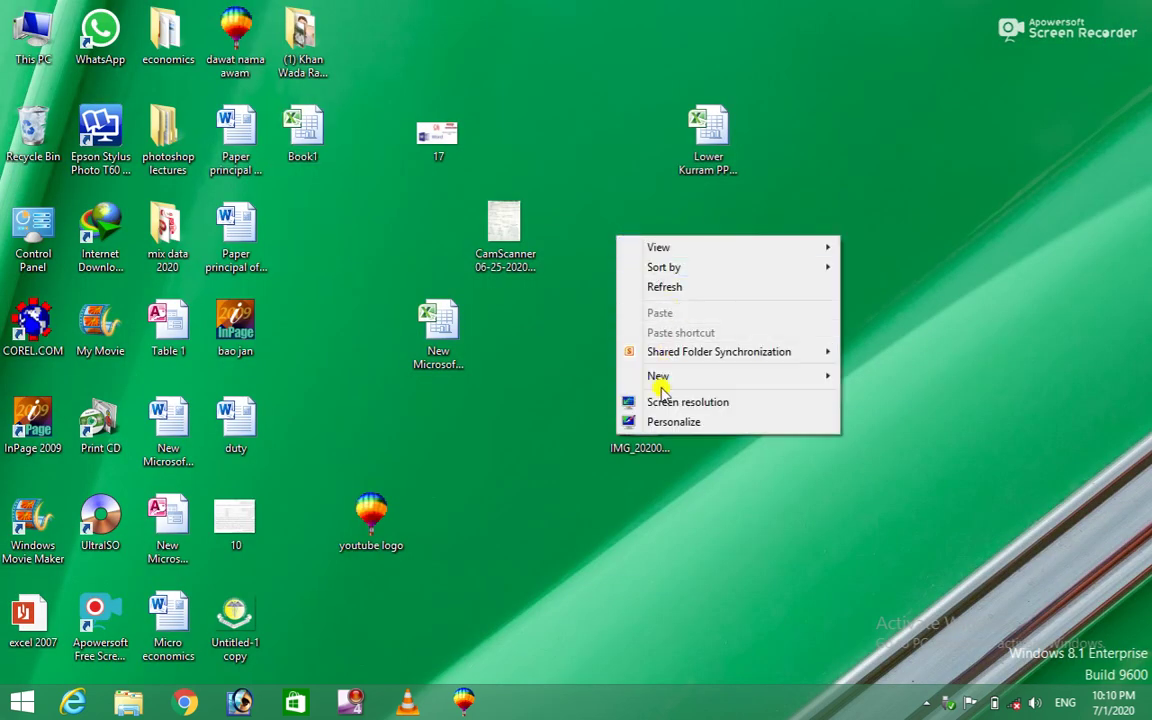
mouse_move(658, 376)
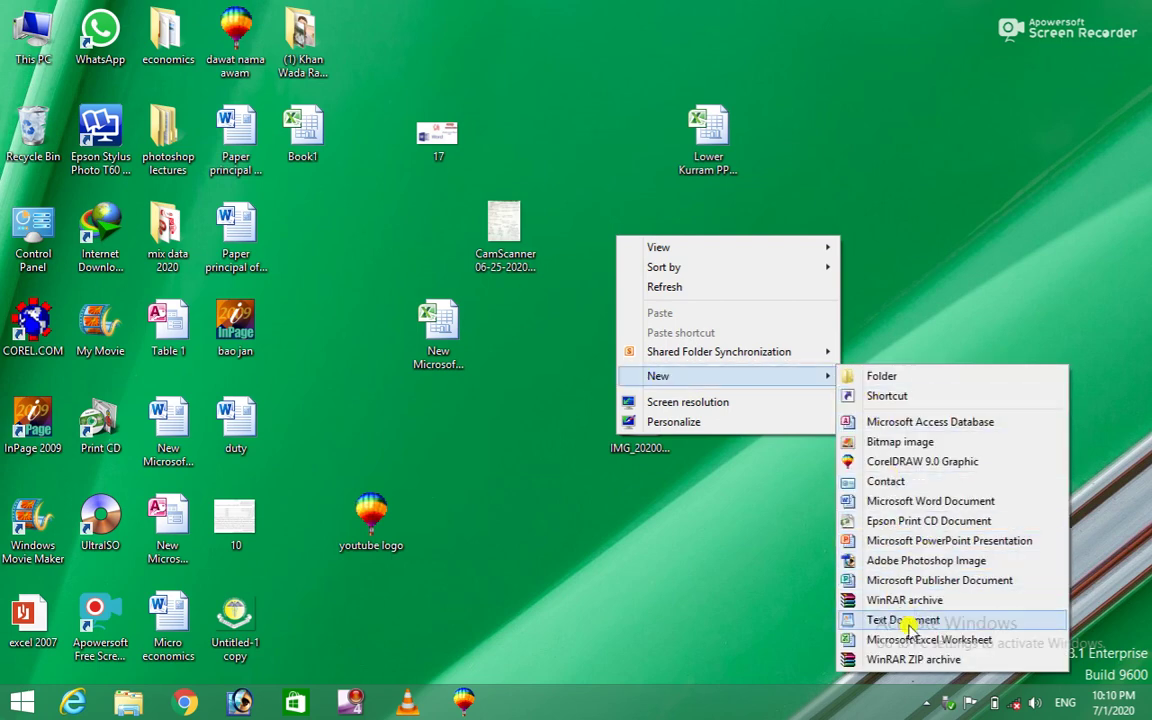
click(840, 640)
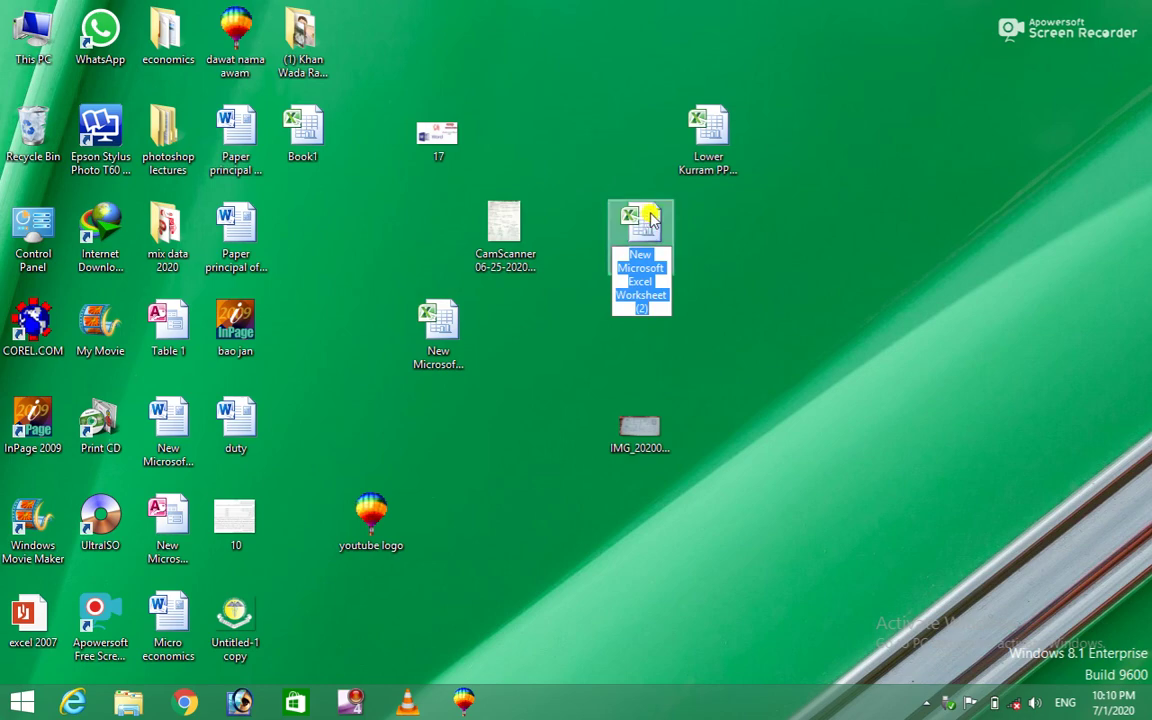
click(648, 218)
double_click(648, 218)
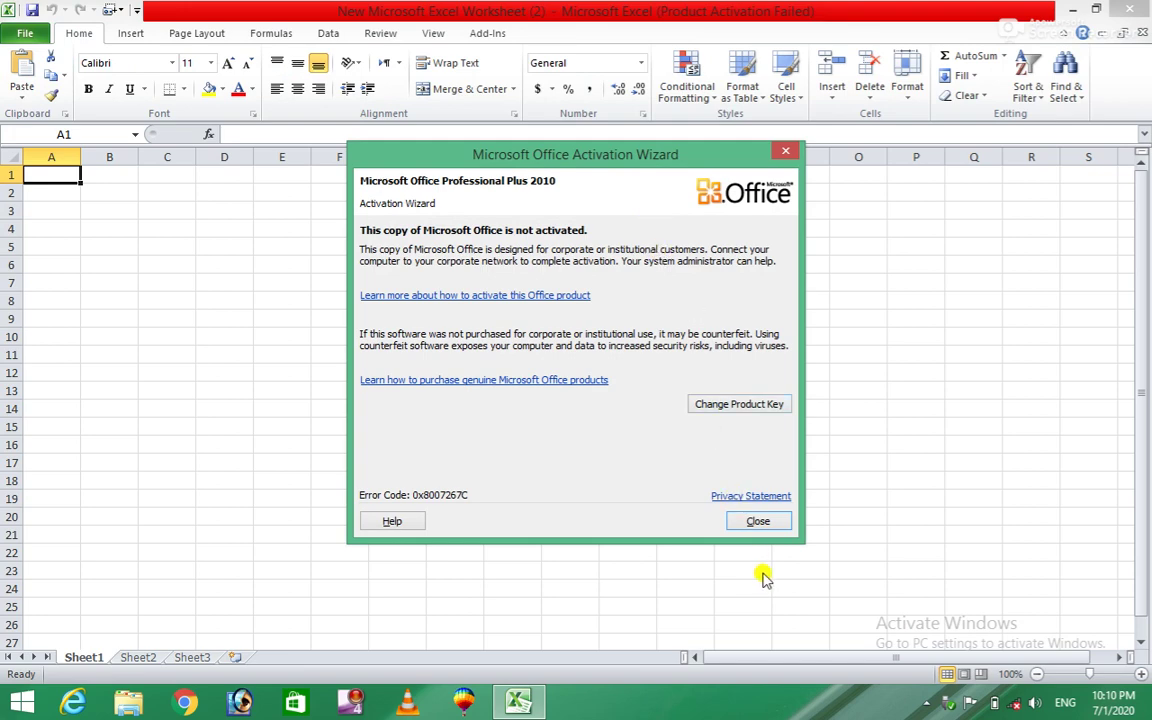
Insert a black-outlined WordArt reading 'Your text here' and place the cursor in its text.
click(760, 520)
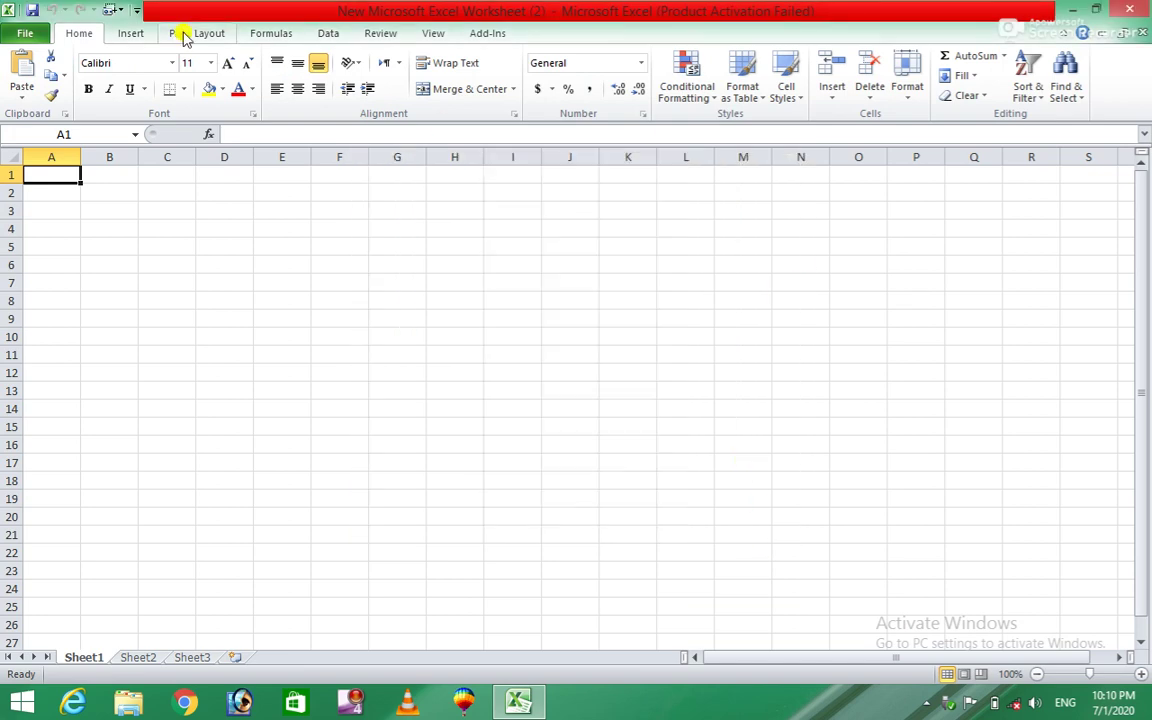
click(128, 36)
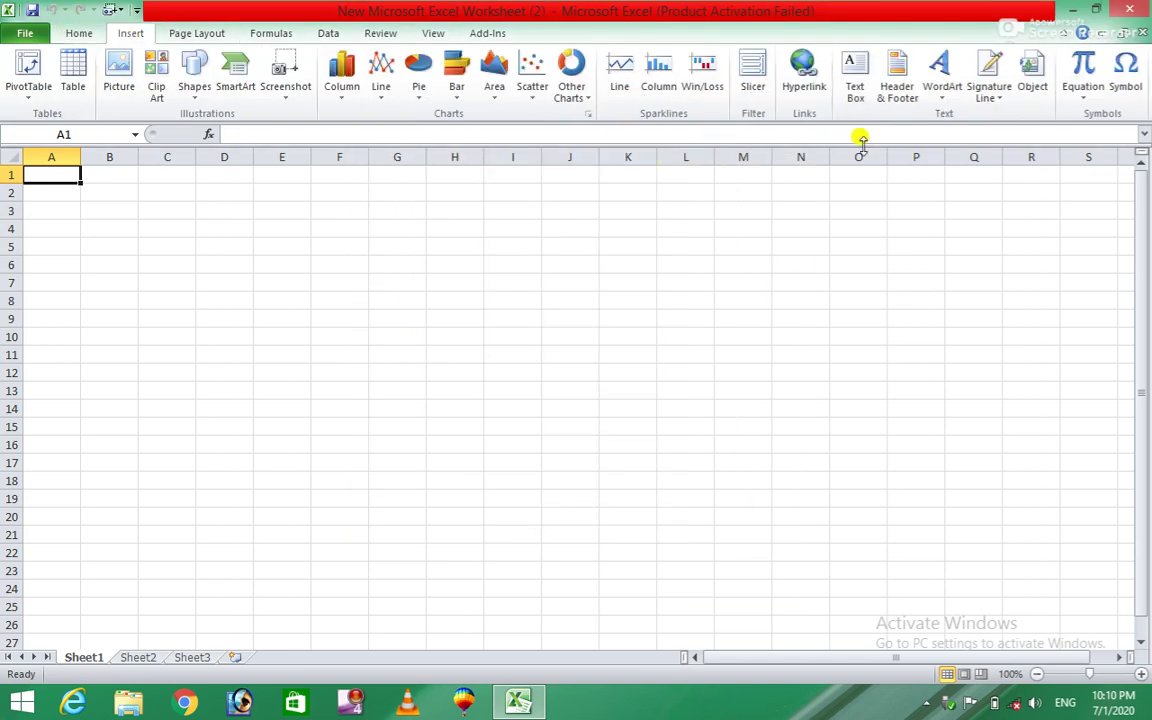
click(941, 90)
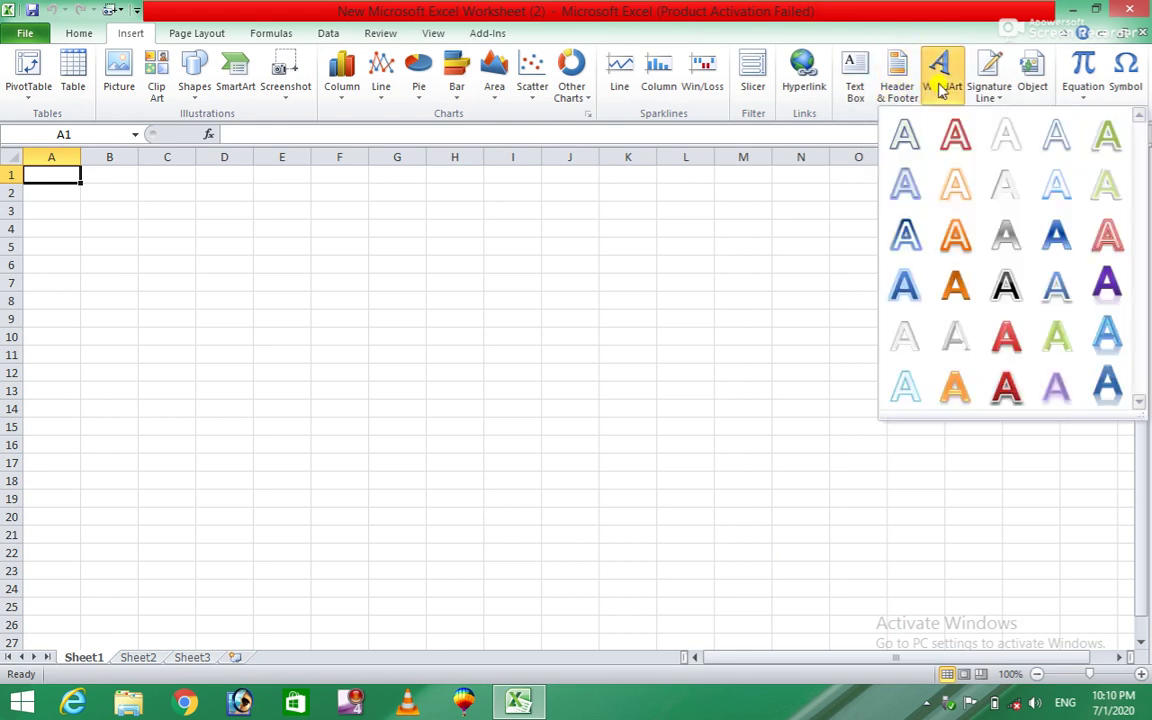
click(1008, 284)
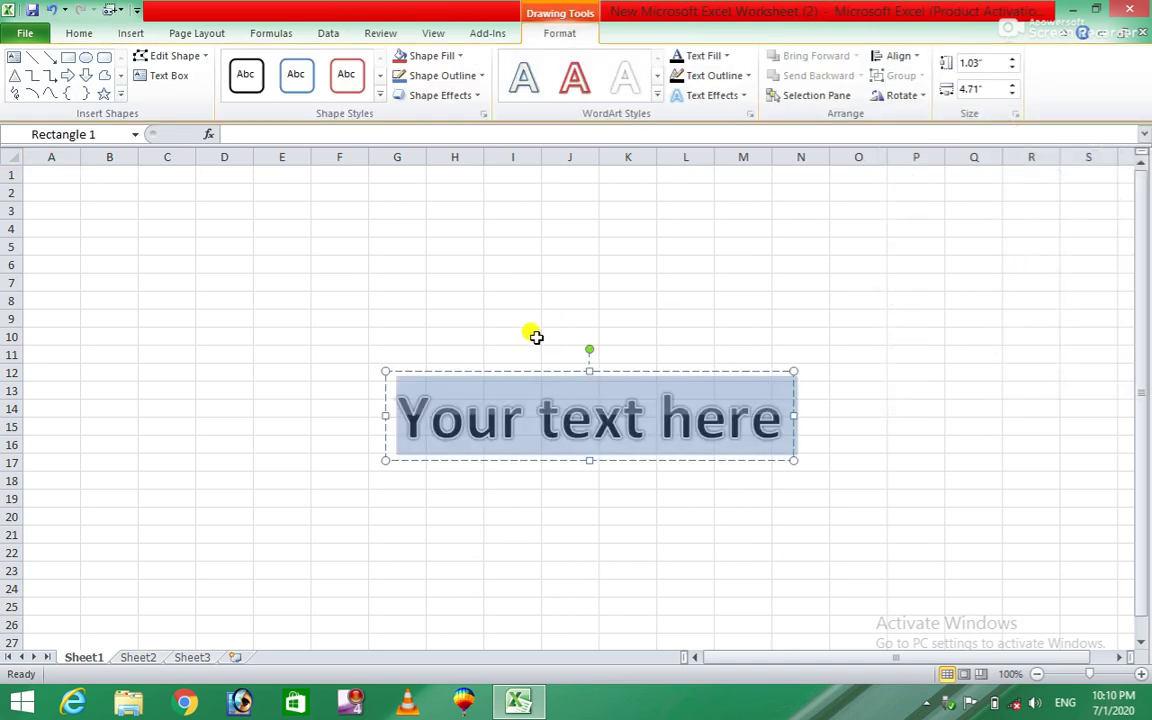
click(785, 432)
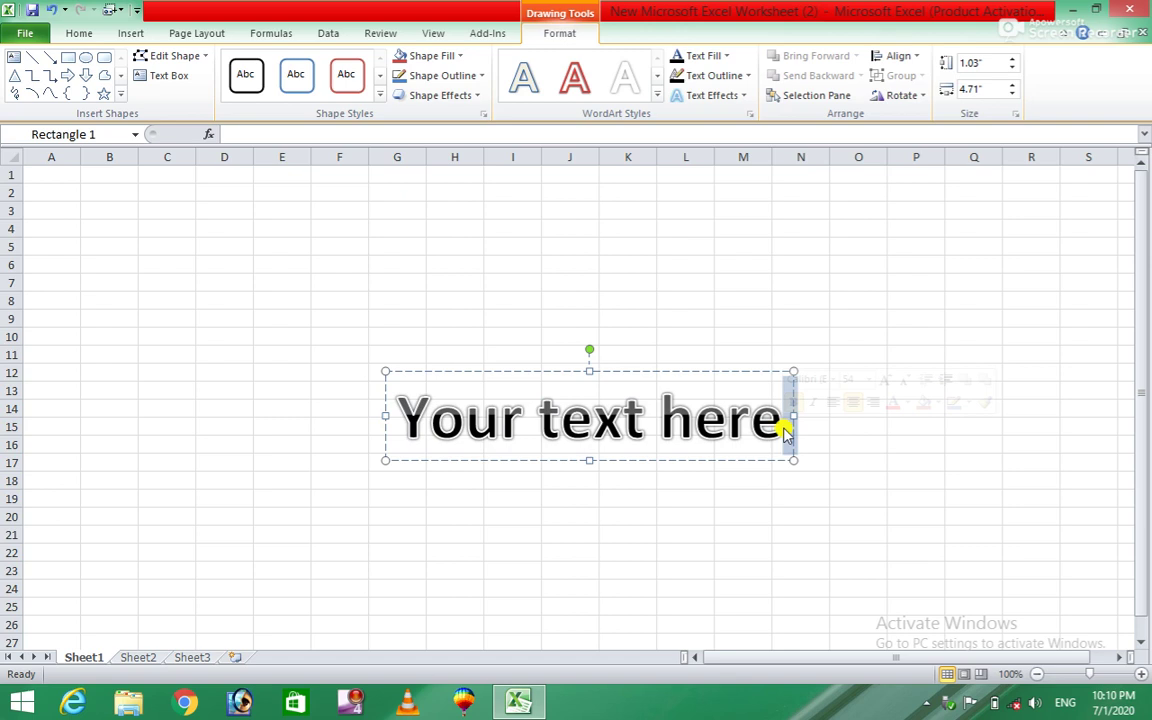
Replace the WordArt placeholder with 'JUST FOR LEARNING', fixing the mistyped 'jUST'.
key(BackSpace)
key(BackSpace)
key(BackSpace)
key(BackSpace)
key(BackSpace)
key(BackSpace)
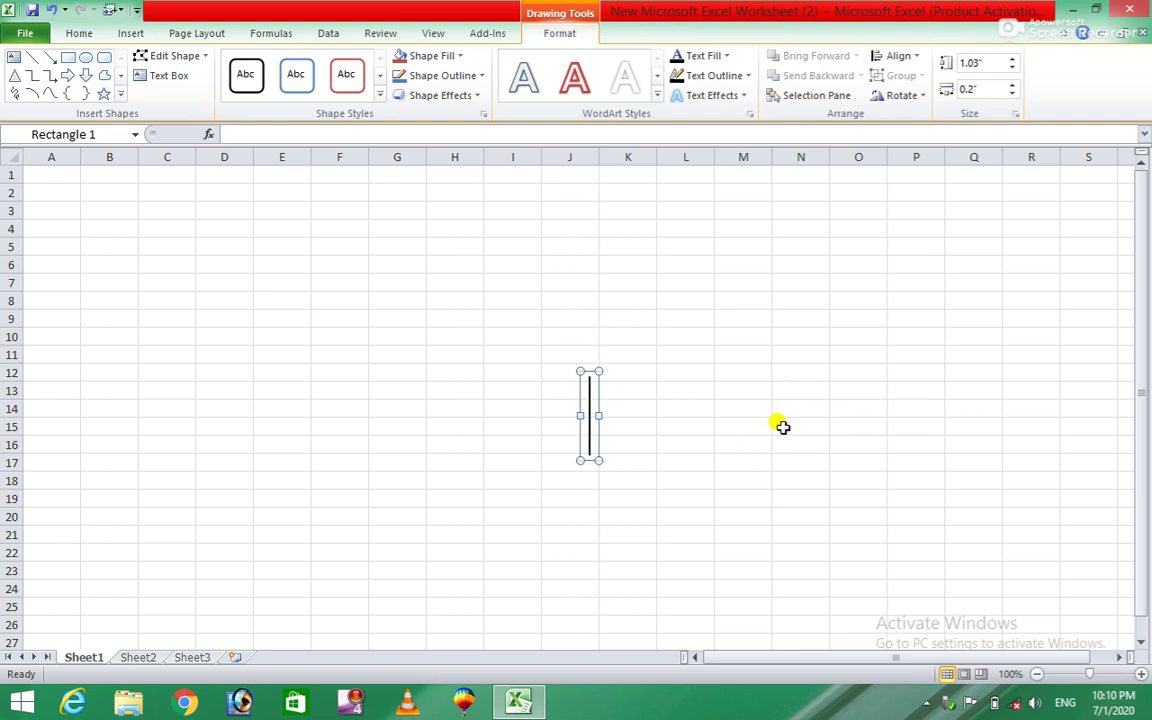
text(jU)
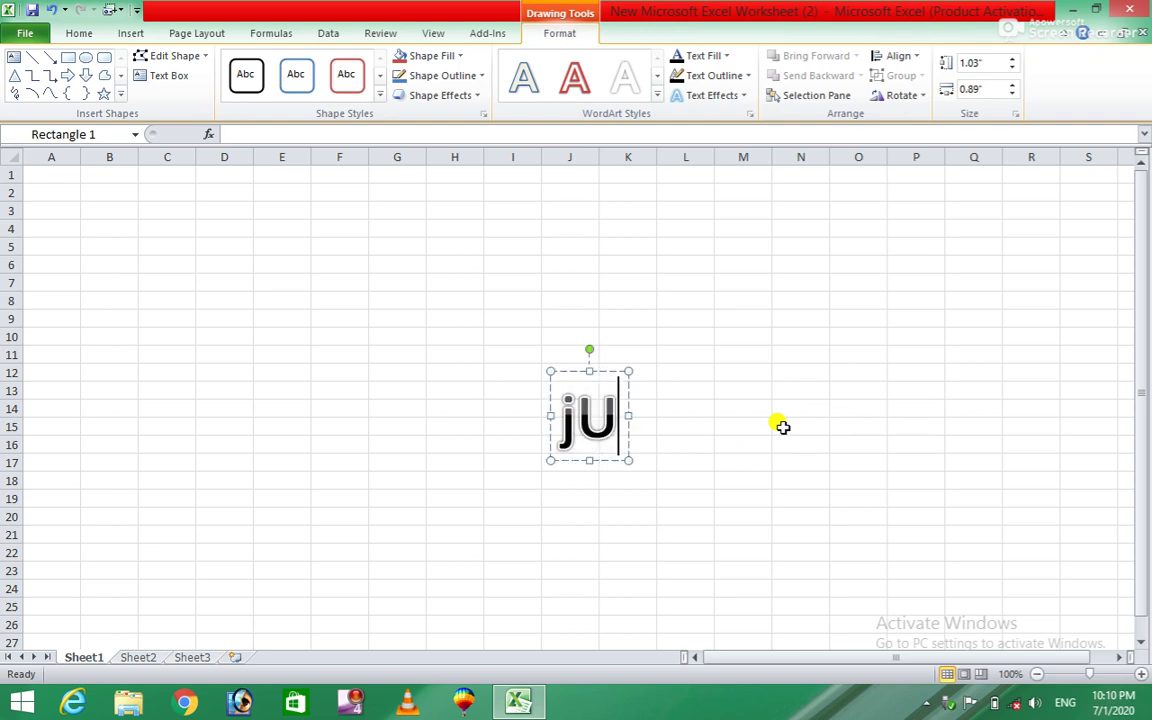
text(ST)
key(BackSpace)
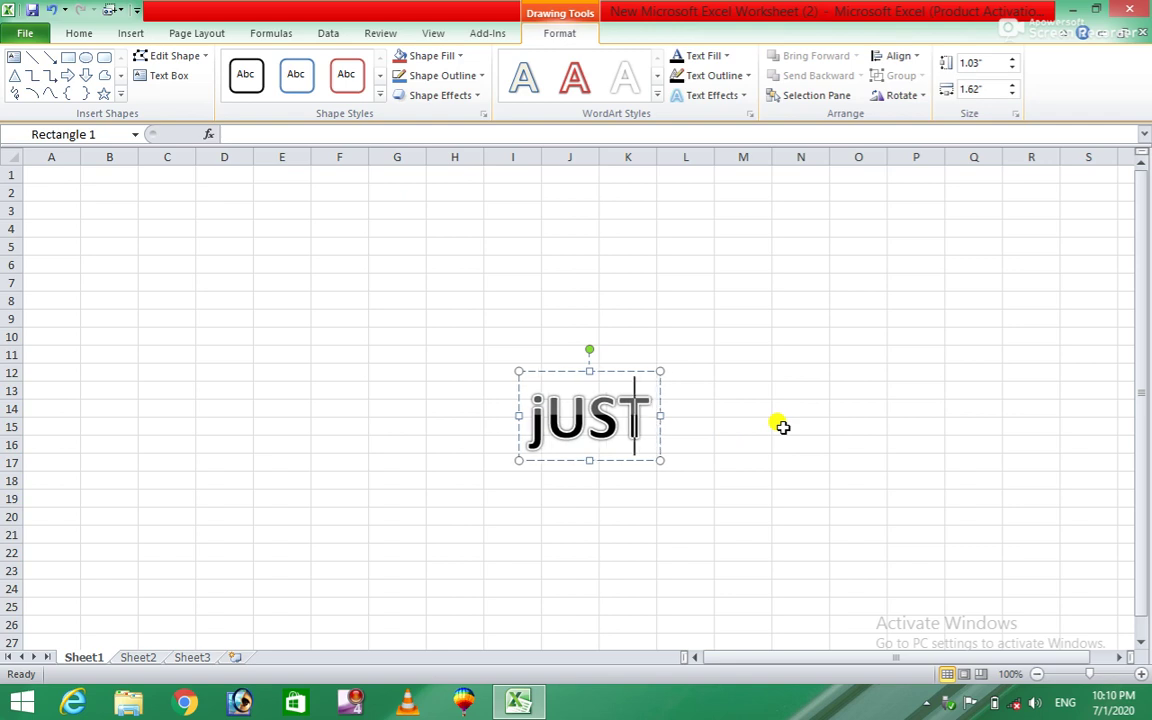
key(BackSpace)
key(BackSpace)
key(BackSpace)
text(J)
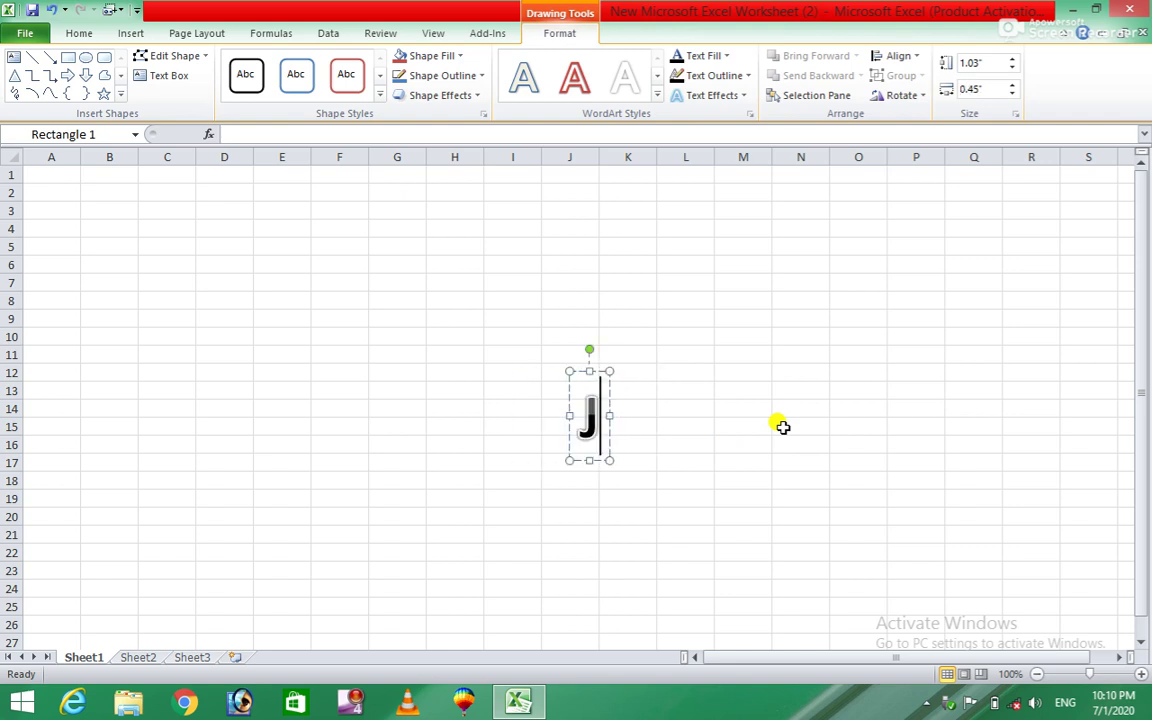
text(UST FOR LE)
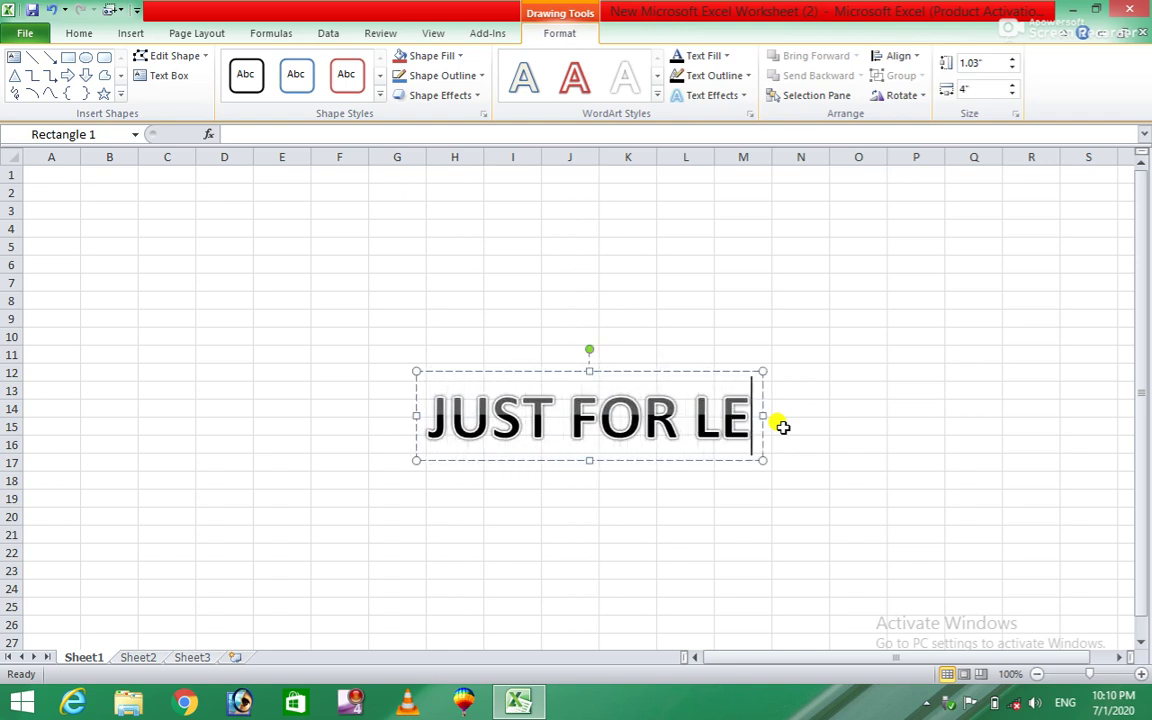
text(ARNING)
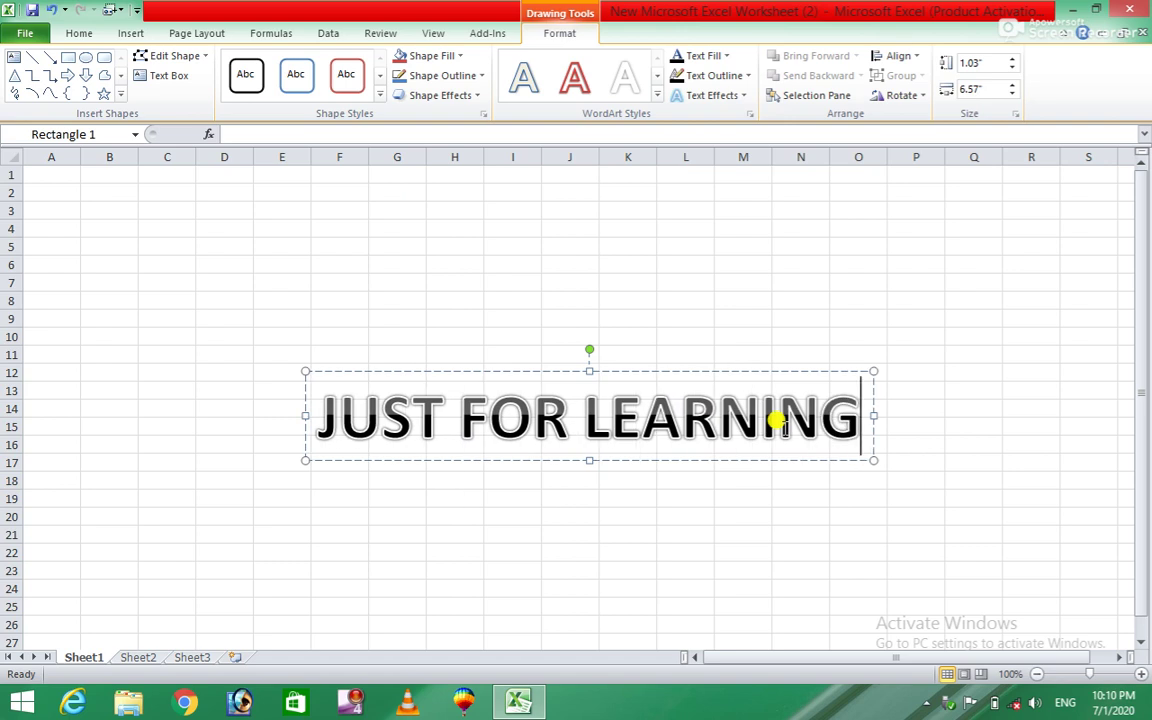
Try a second line 'HOW TO APPLY THIS', then start deleting it with Backspace.
key(Return)
text(HO)
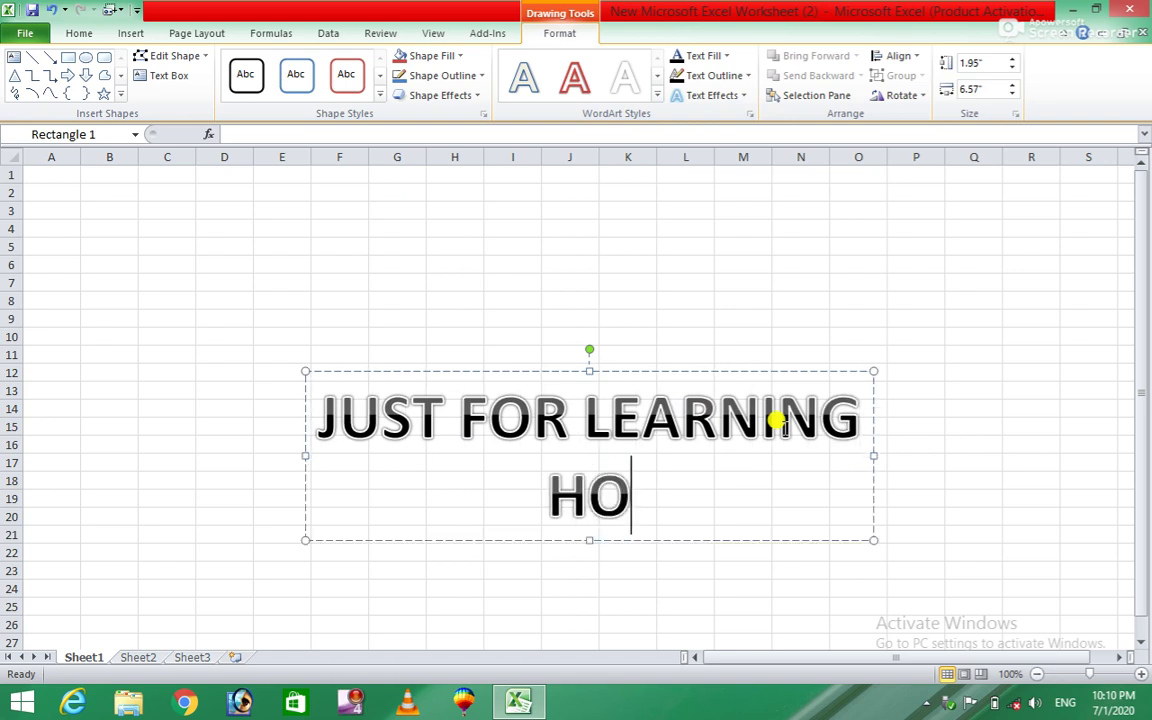
text(W TO )
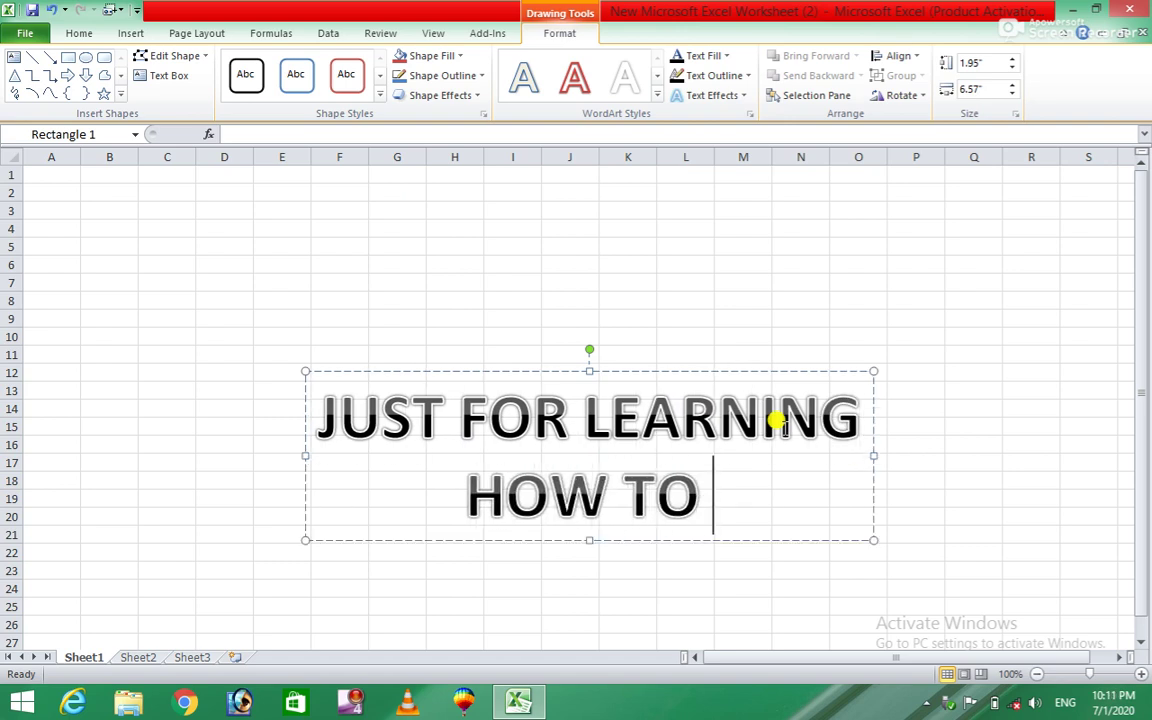
text(SEEK)
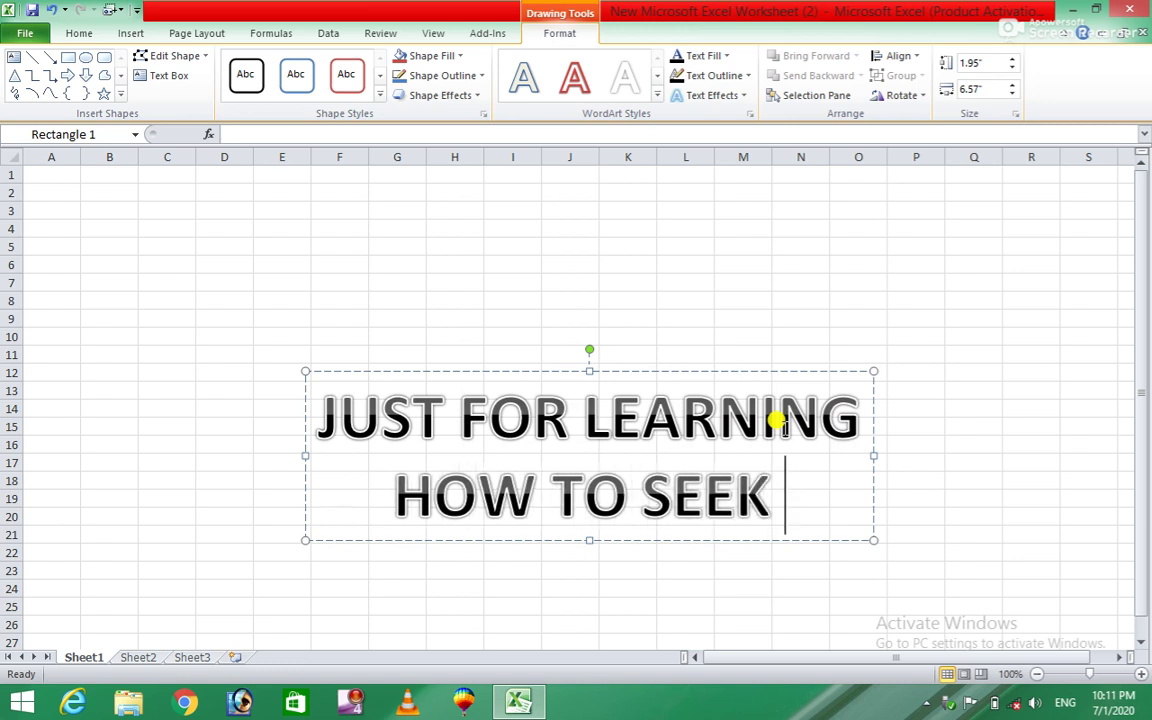
key(BackSpace)
key(BackSpace)
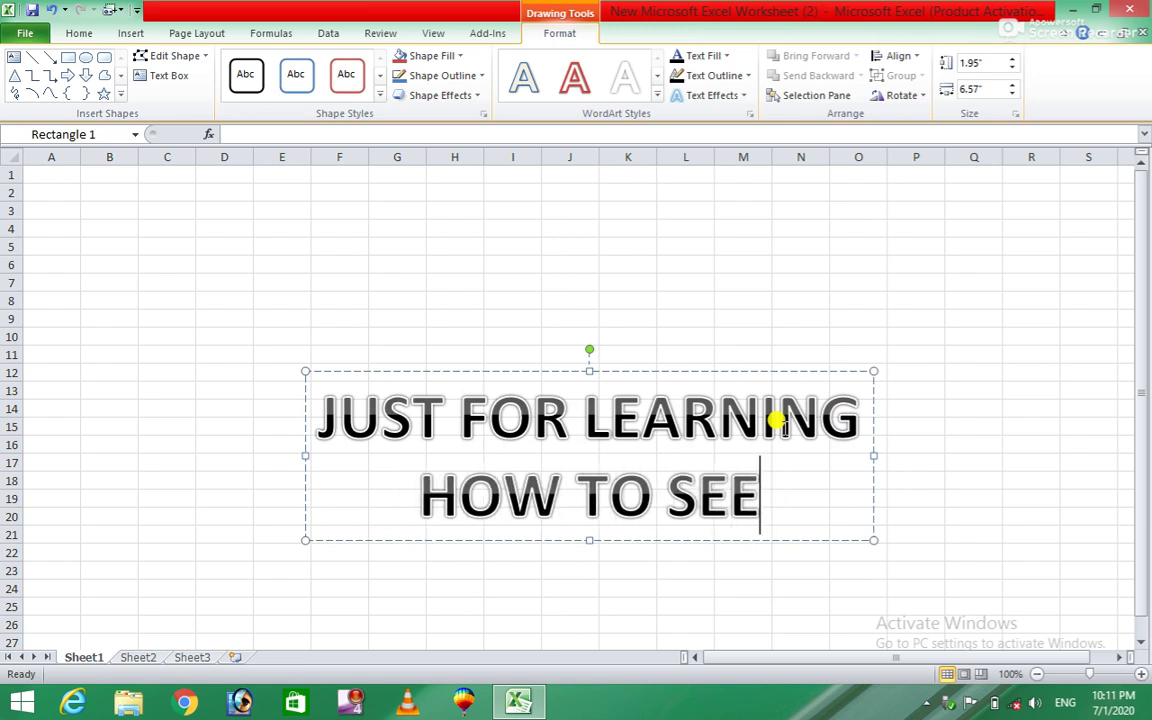
key(BackSpace)
key(BackSpace)
key(BackSpace)
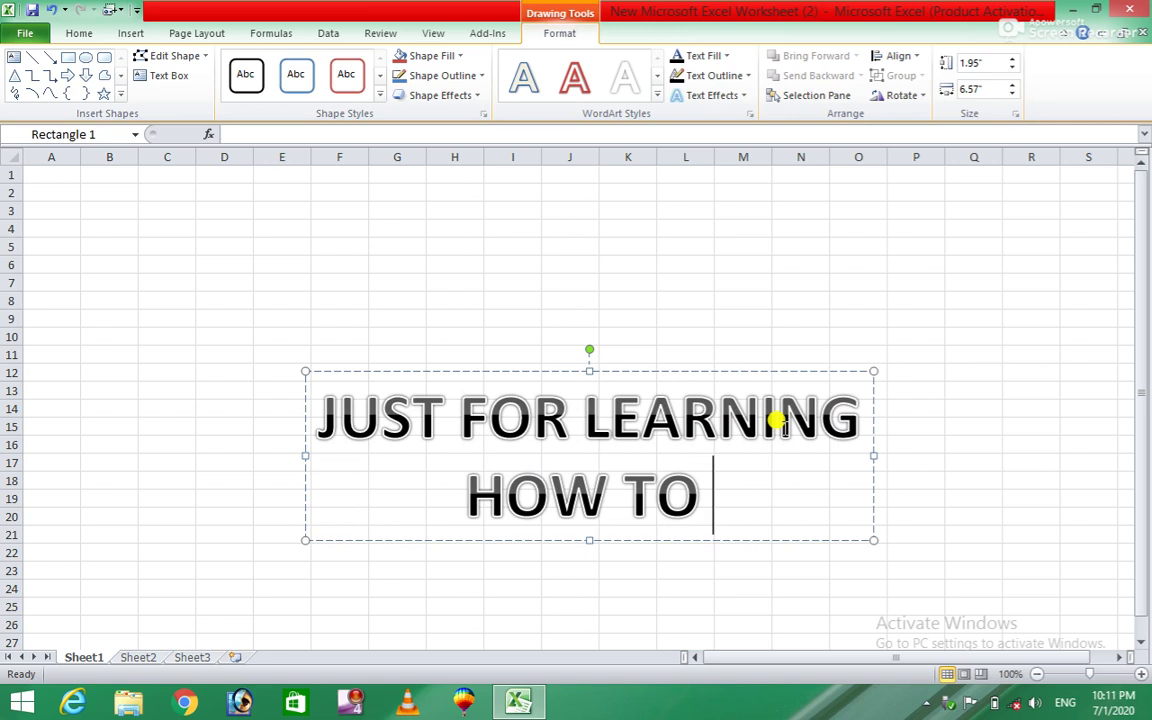
text(APPLY )
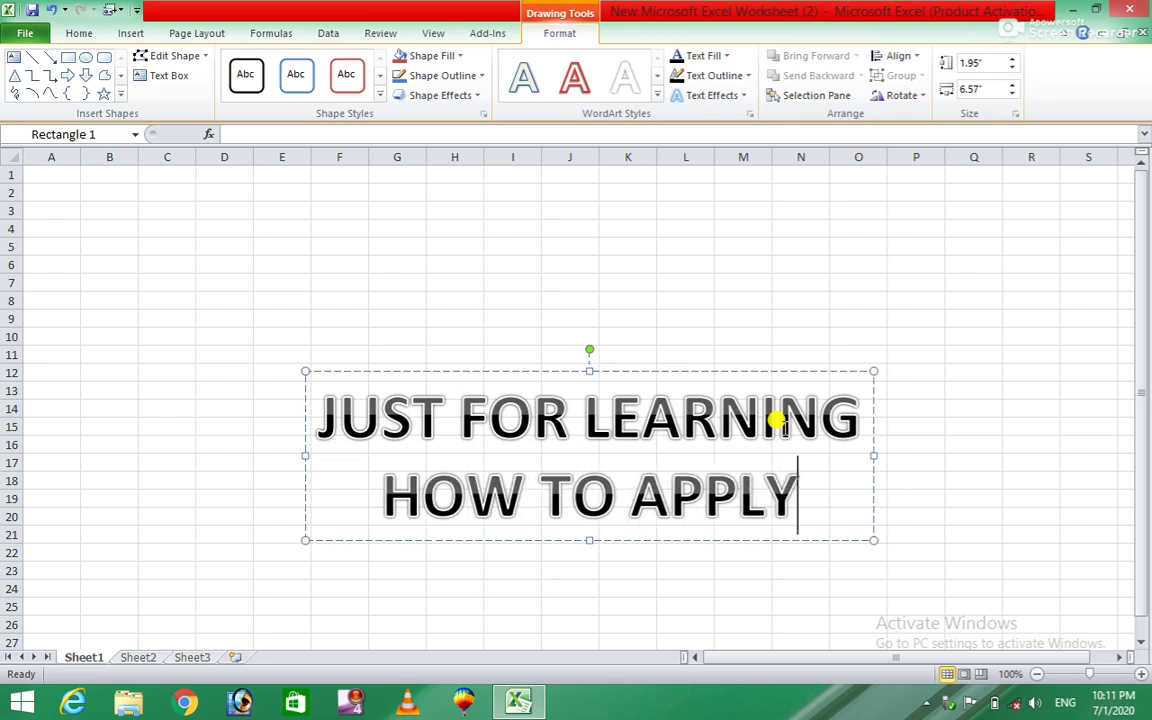
text(THIS)
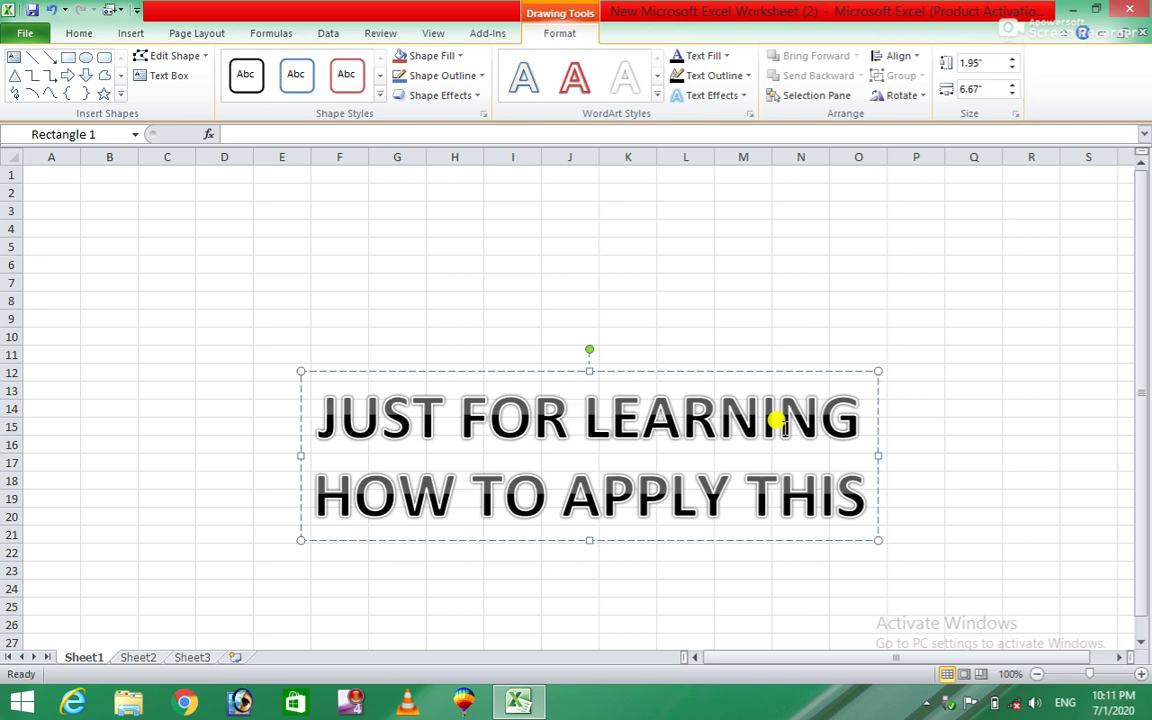
key(BackSpace)
key(BackSpace)
key(BackSpace)
key(BackSpace)
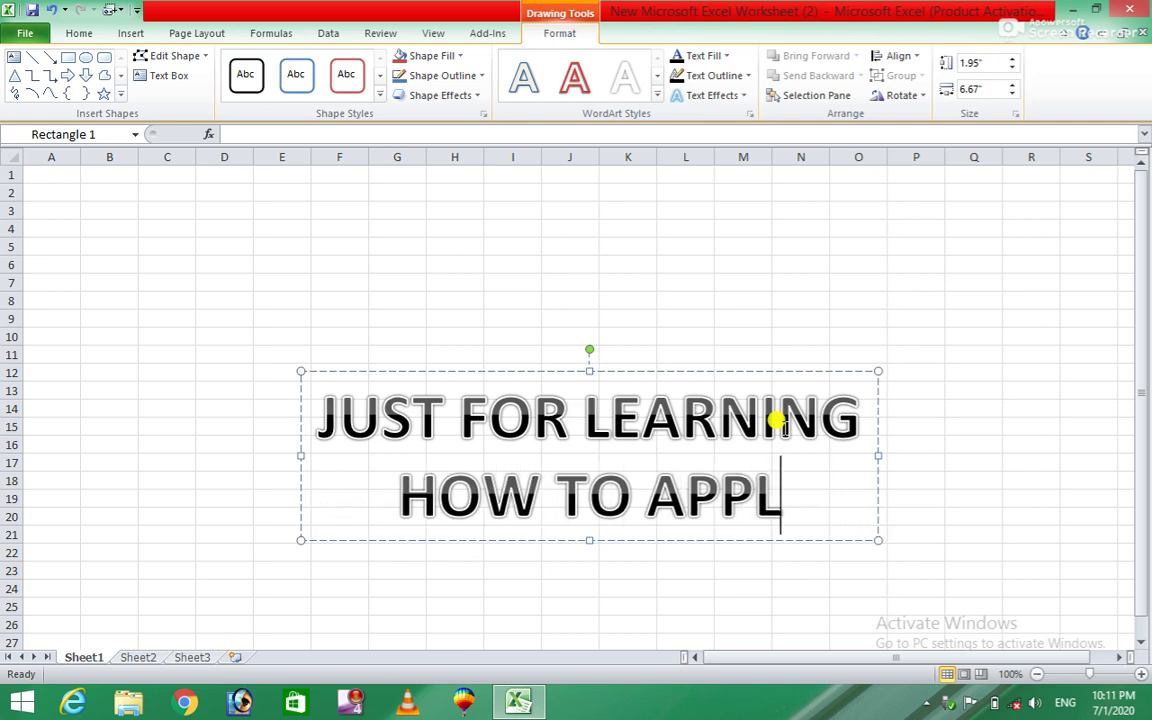
key(BackSpace)
key(BackSpace)
key(BackSpace)
key(BackSpace)
key(BackSpace)
key(BackSpace)
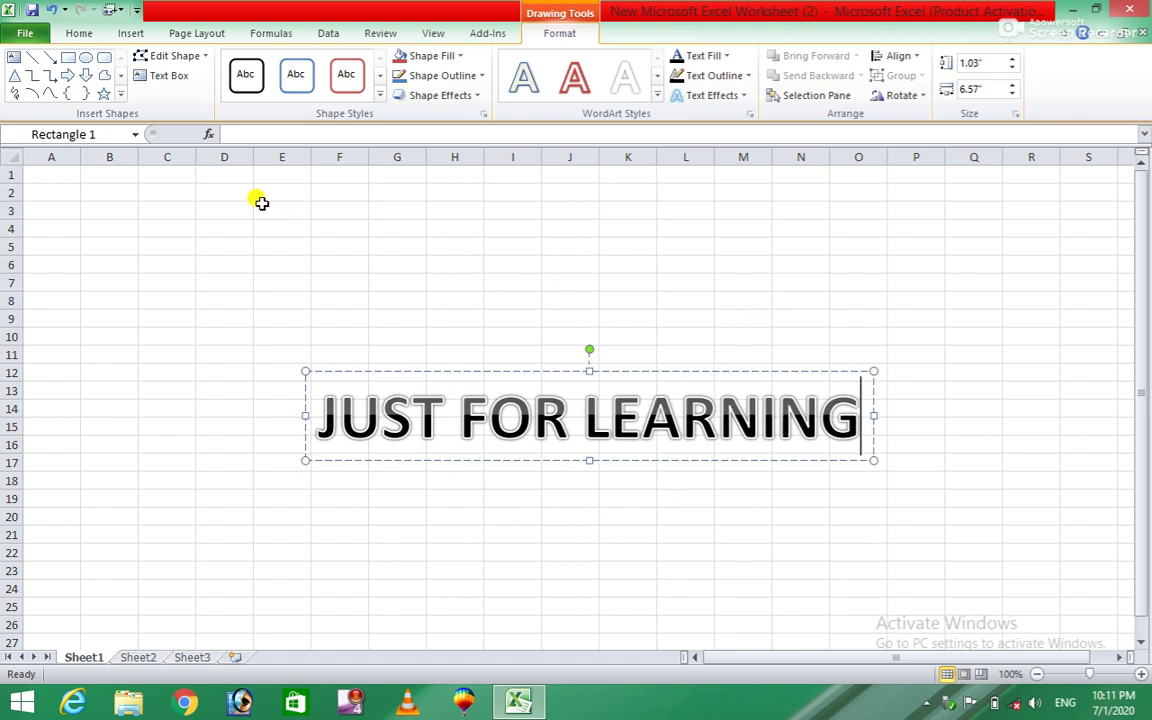
Give the WordArt box a solid black shape style with a green fill.
click(380, 94)
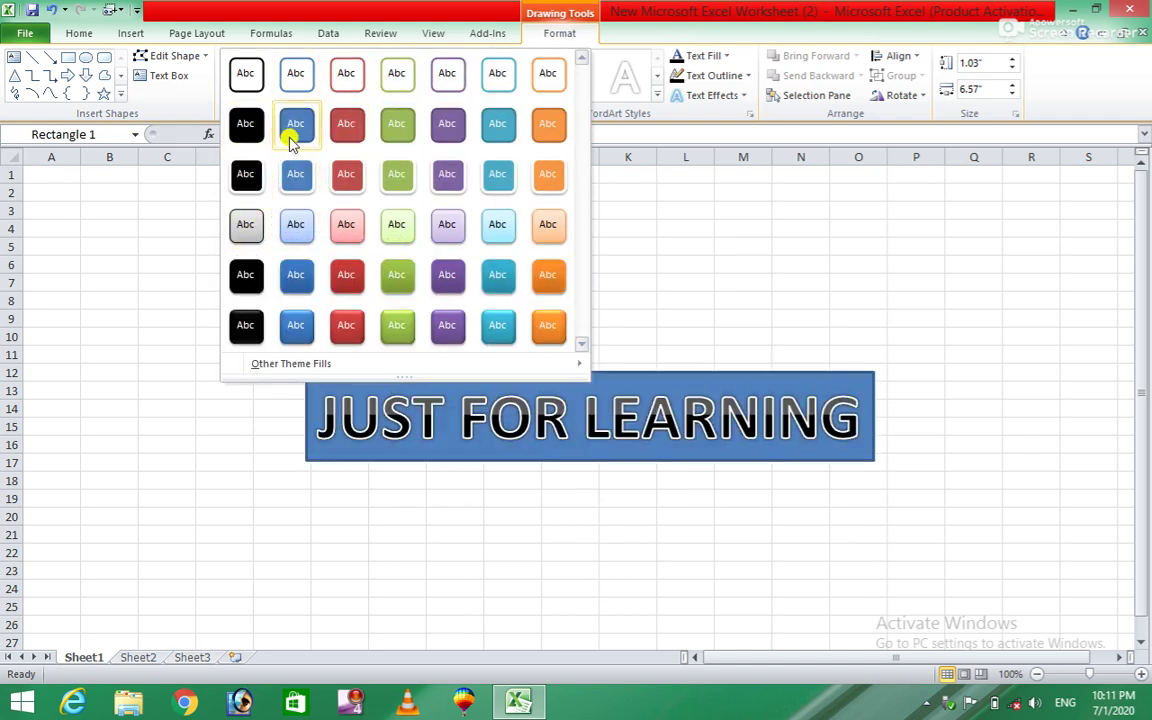
click(247, 180)
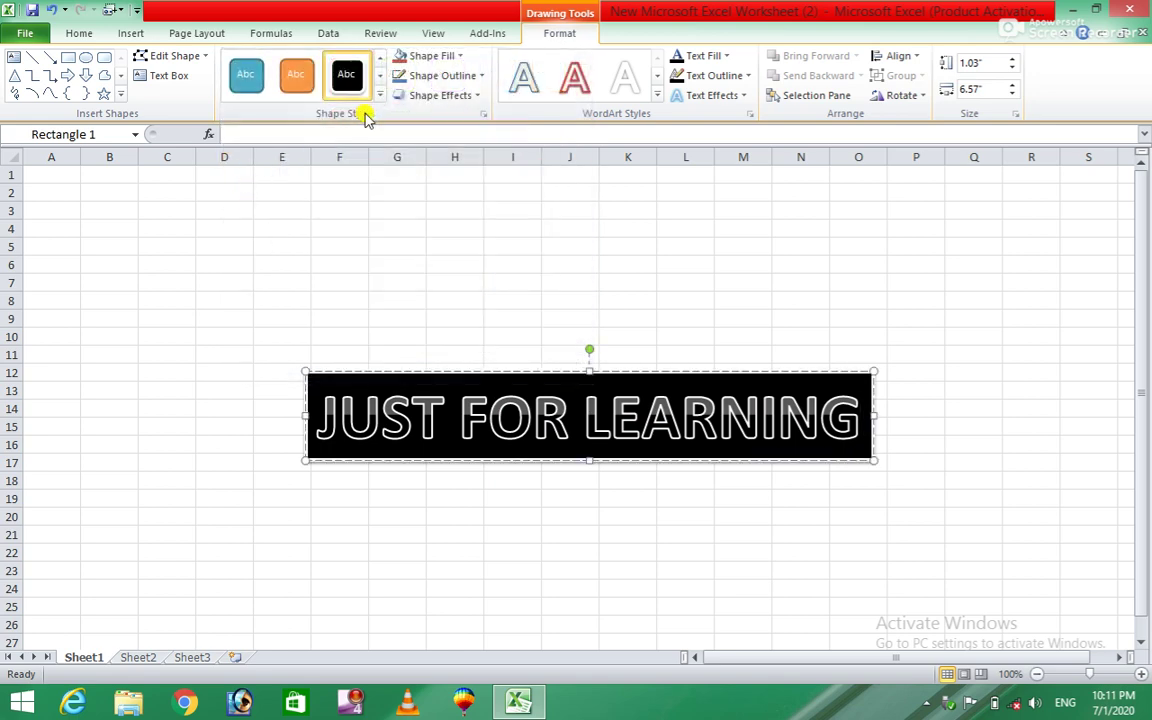
click(461, 58)
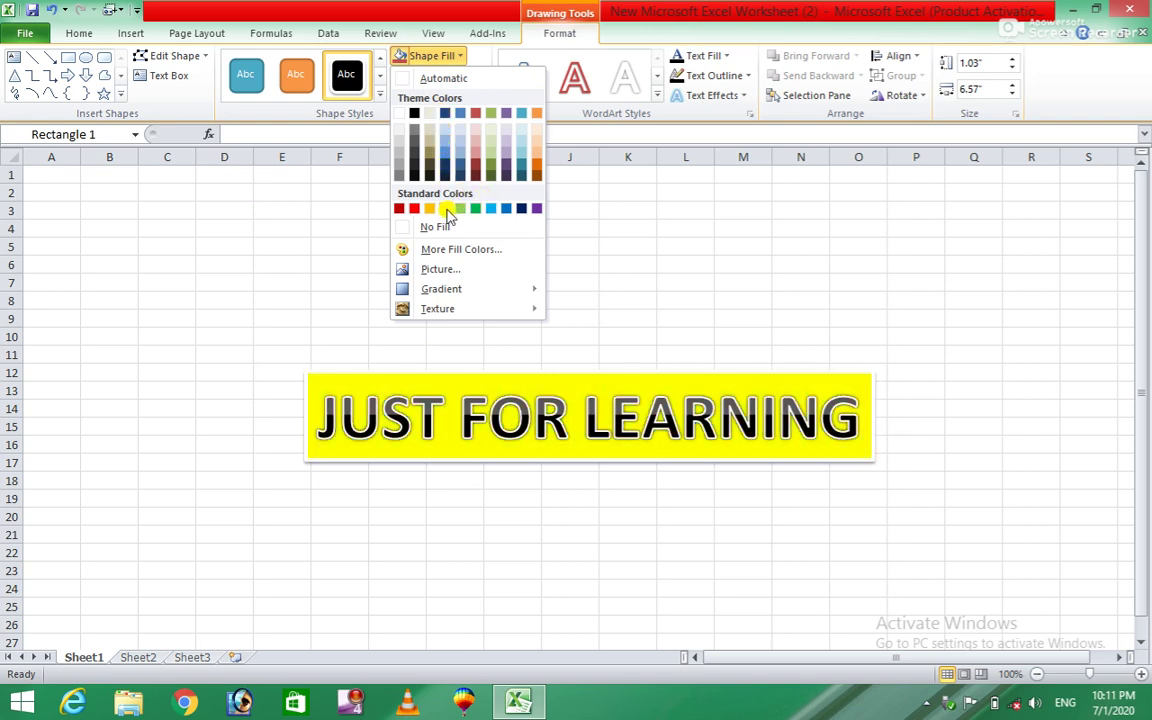
click(476, 209)
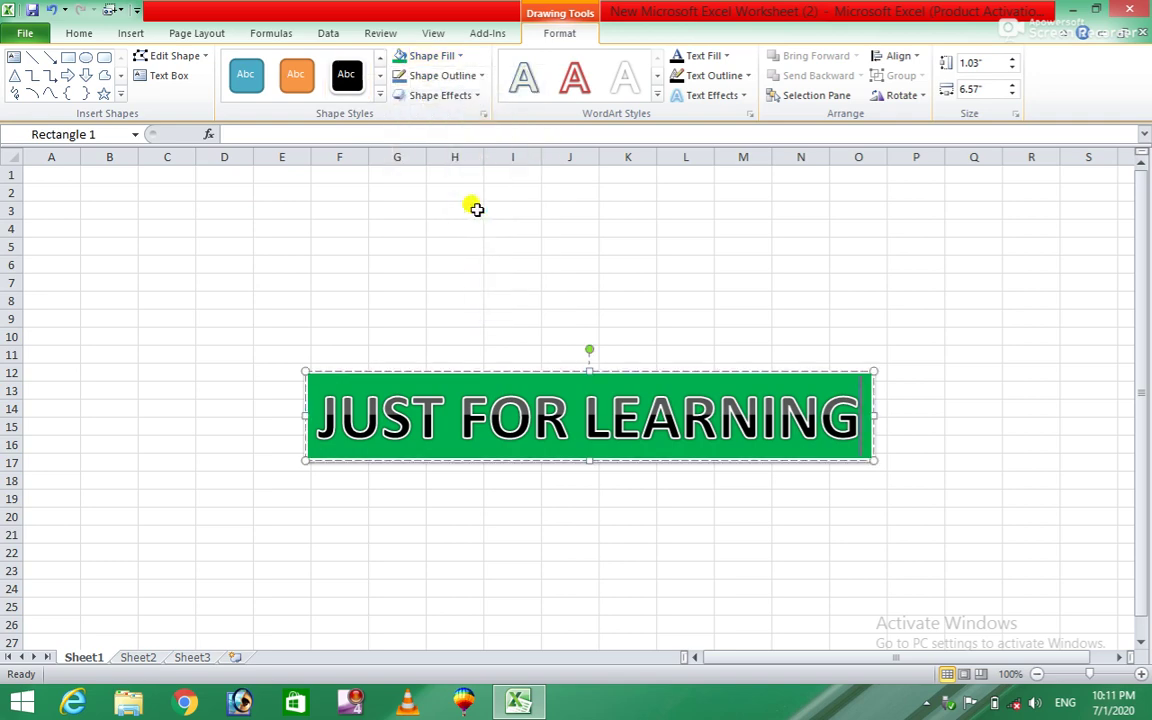
Give the banner a dark blue outline and the Preset 4 glossy shape effect.
click(478, 76)
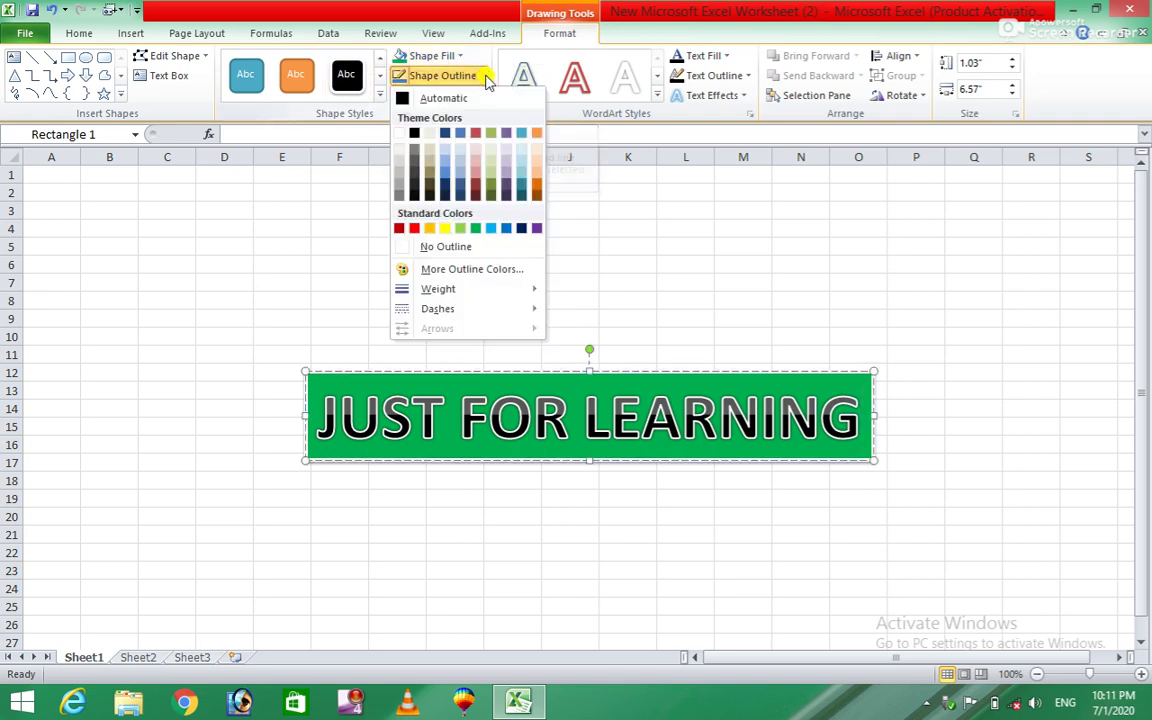
click(445, 194)
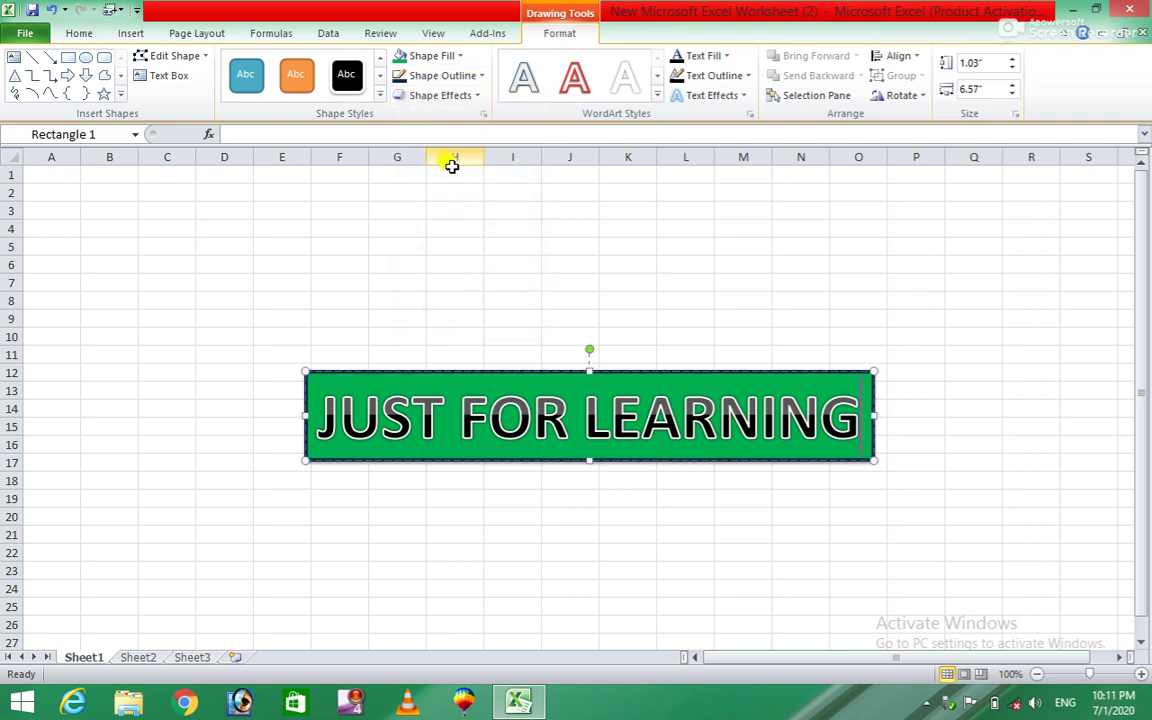
click(473, 100)
mouse_move(450, 127)
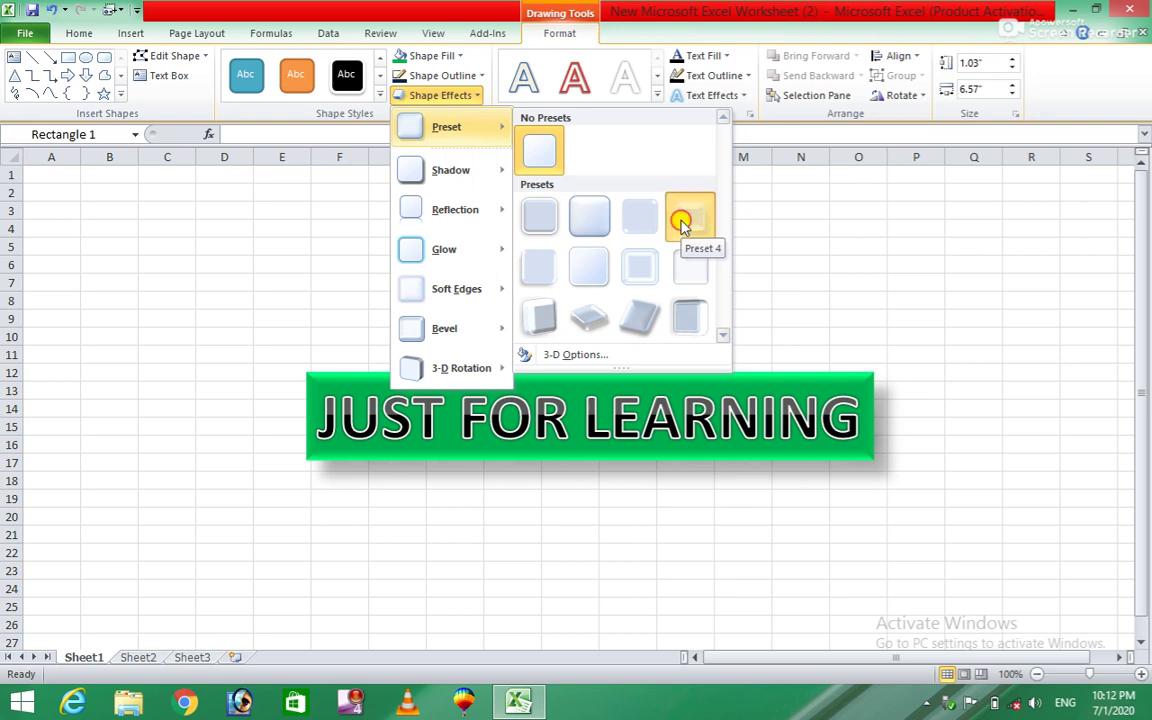
click(683, 222)
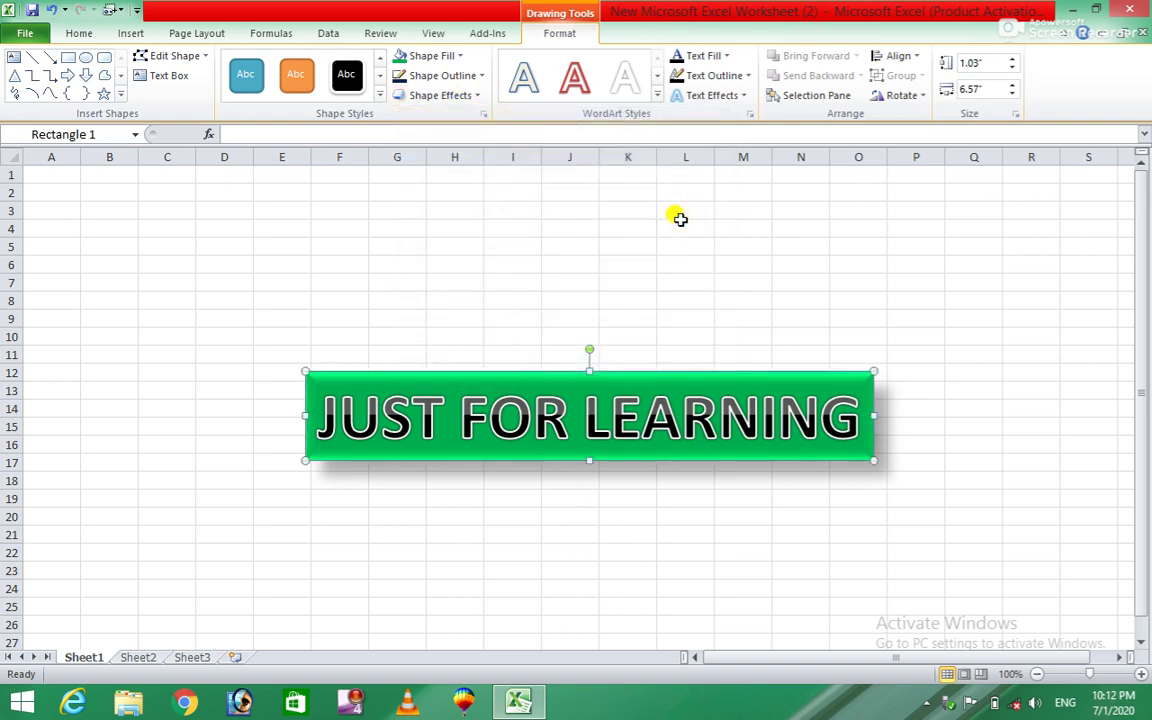
click(474, 96)
mouse_move(450, 170)
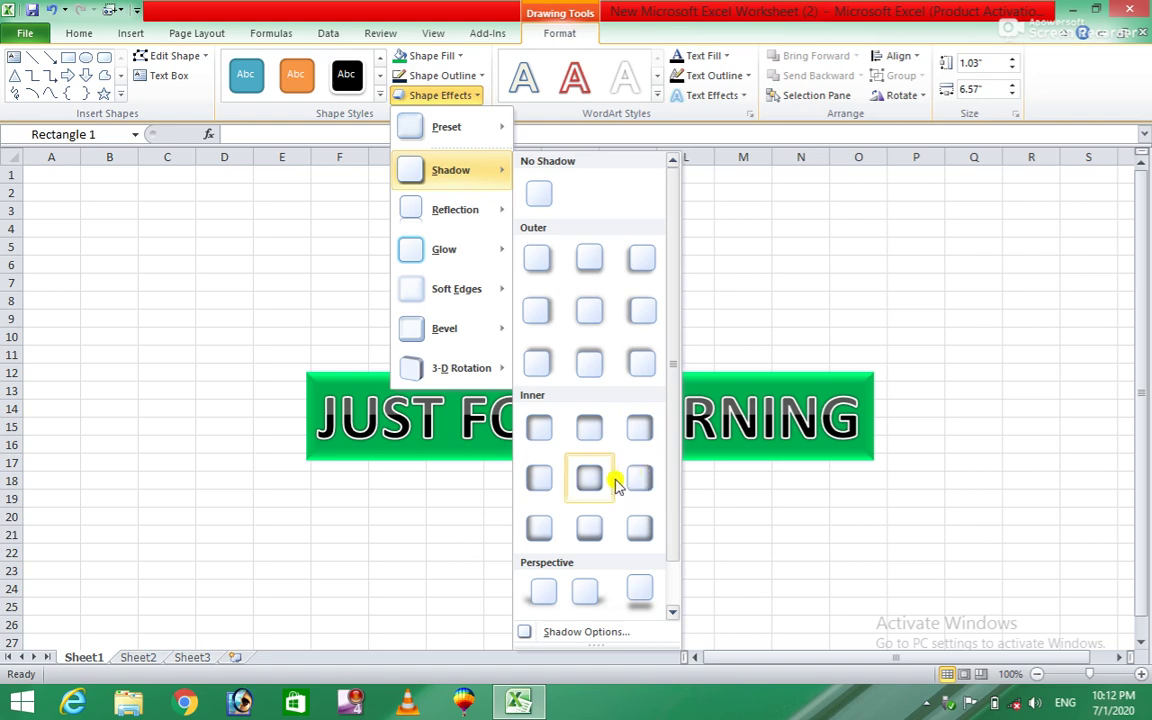
Apply an Inner Shadow, a red Glow variation and a Bevel style to the banner.
click(533, 481)
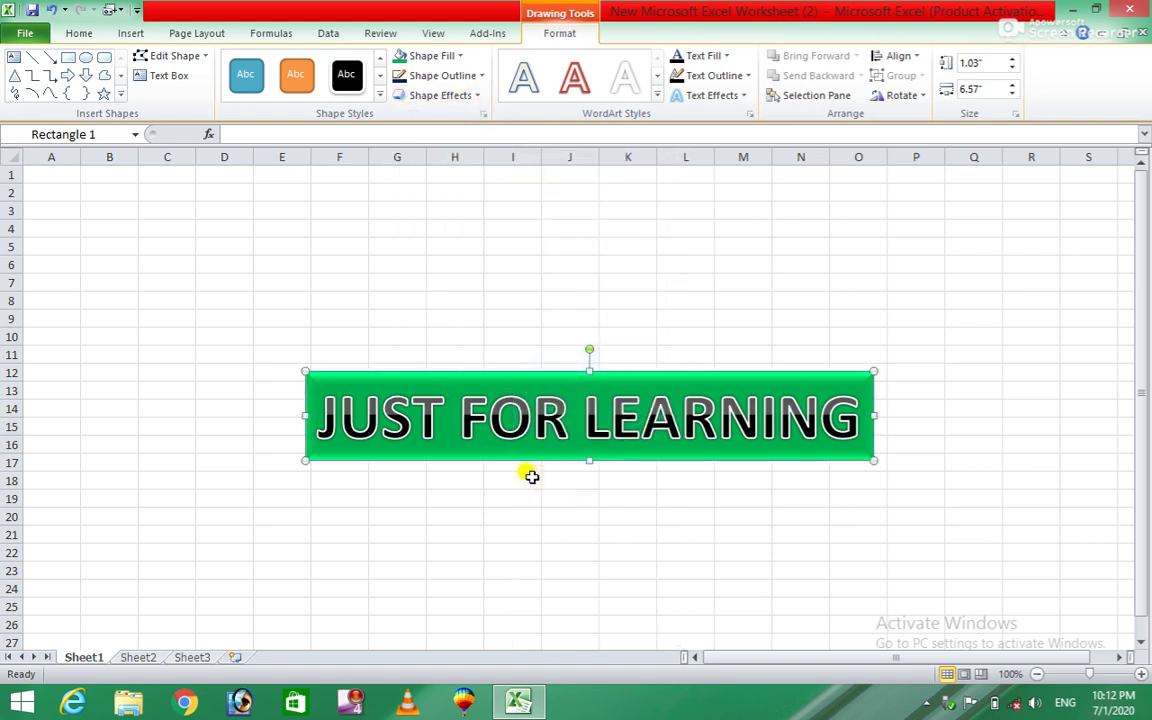
click(475, 100)
mouse_move(455, 209)
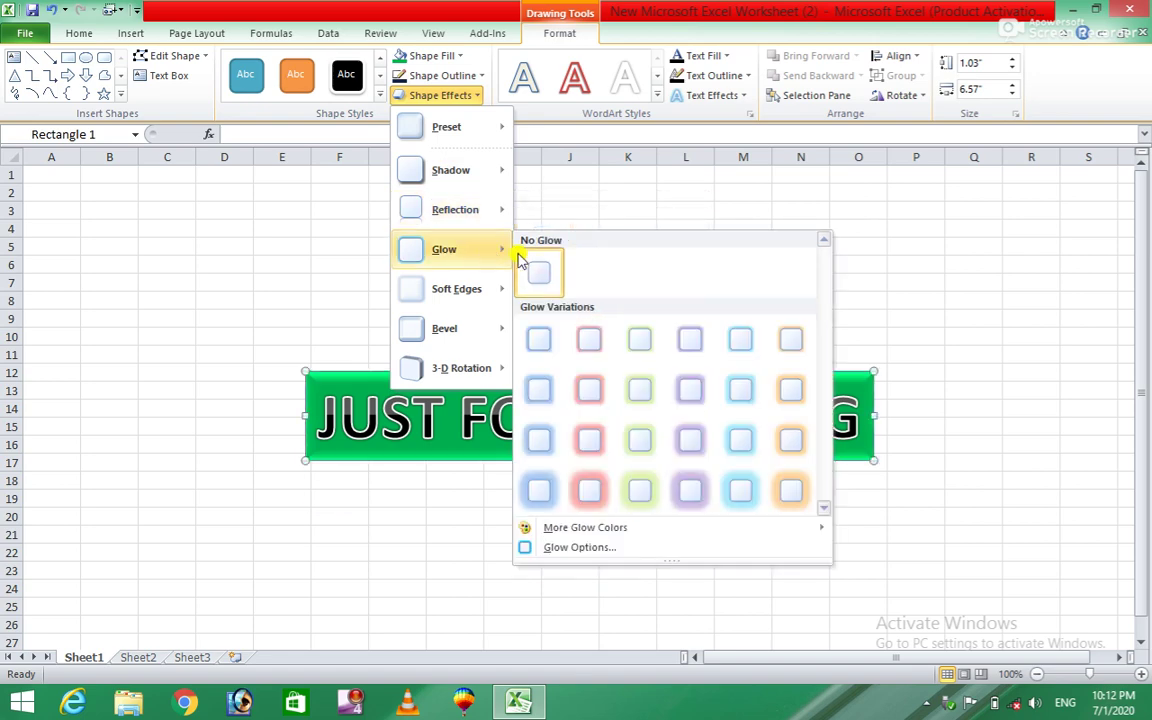
mouse_move(444, 249)
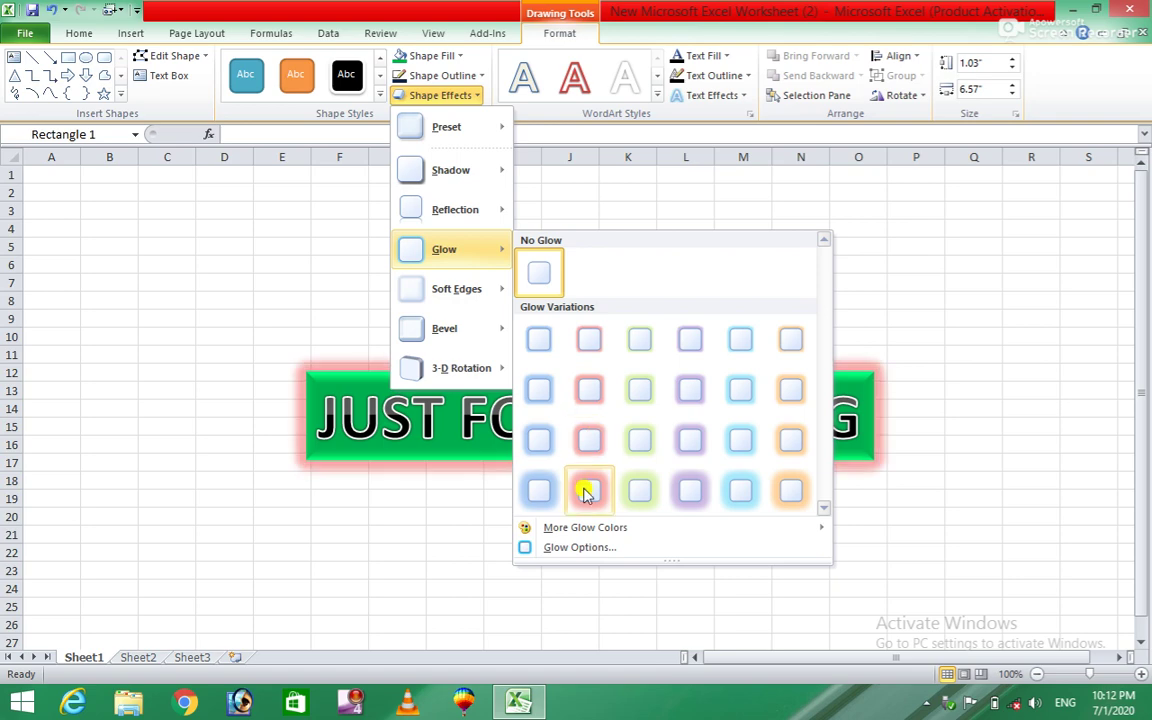
click(589, 492)
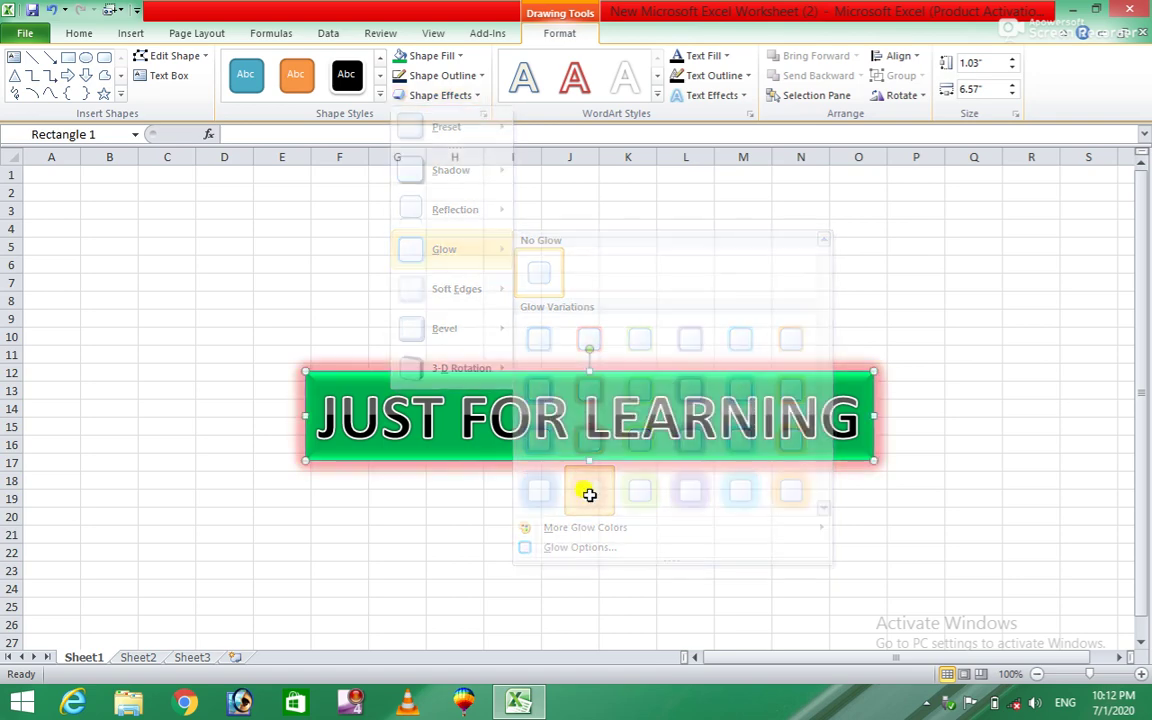
click(472, 93)
mouse_move(445, 328)
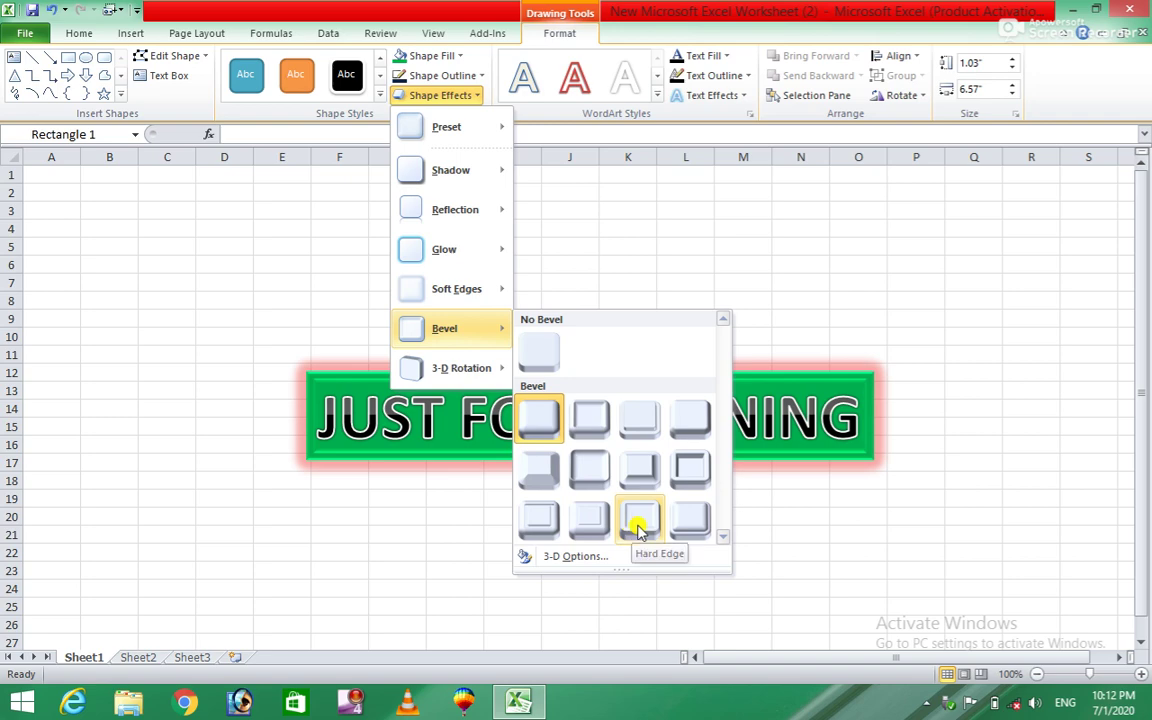
click(688, 470)
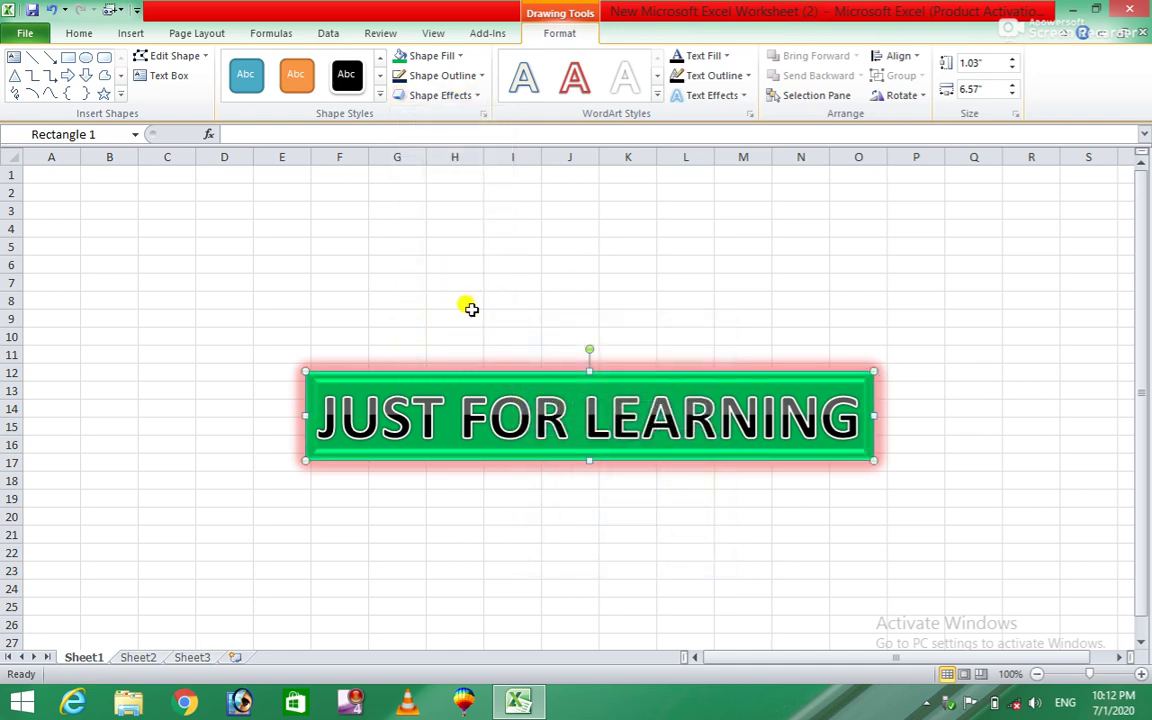
Apply the Perspective Relaxed 3-D rotation to the banner.
click(473, 96)
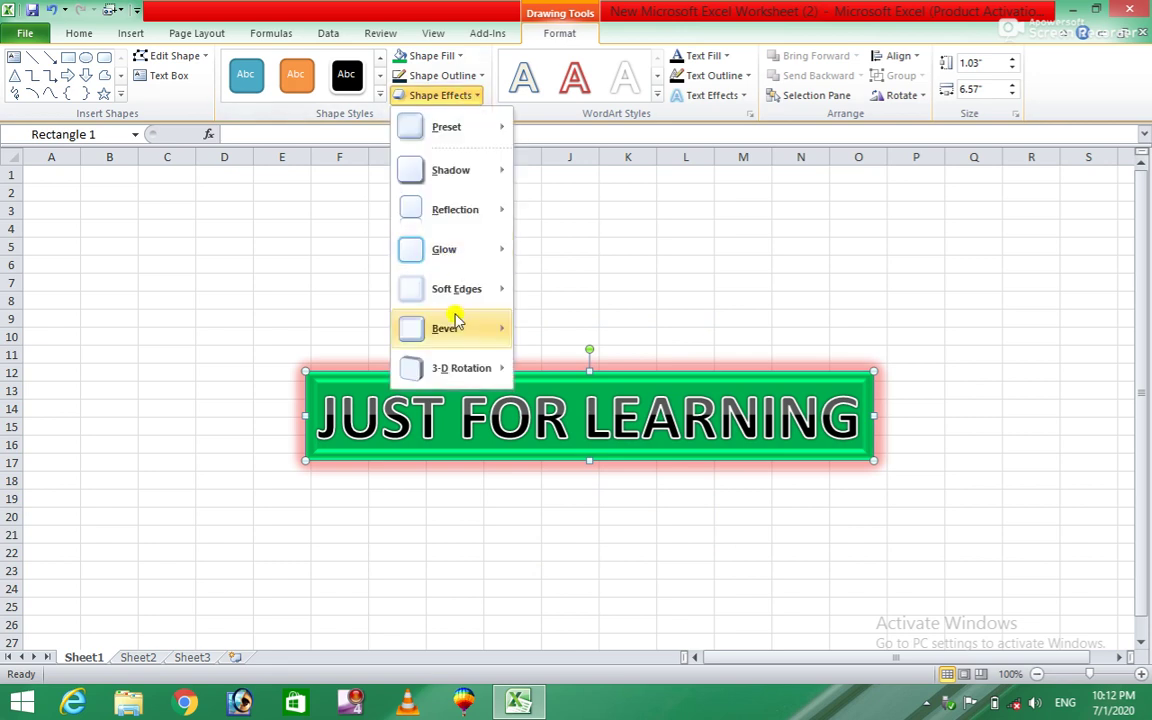
mouse_move(455, 368)
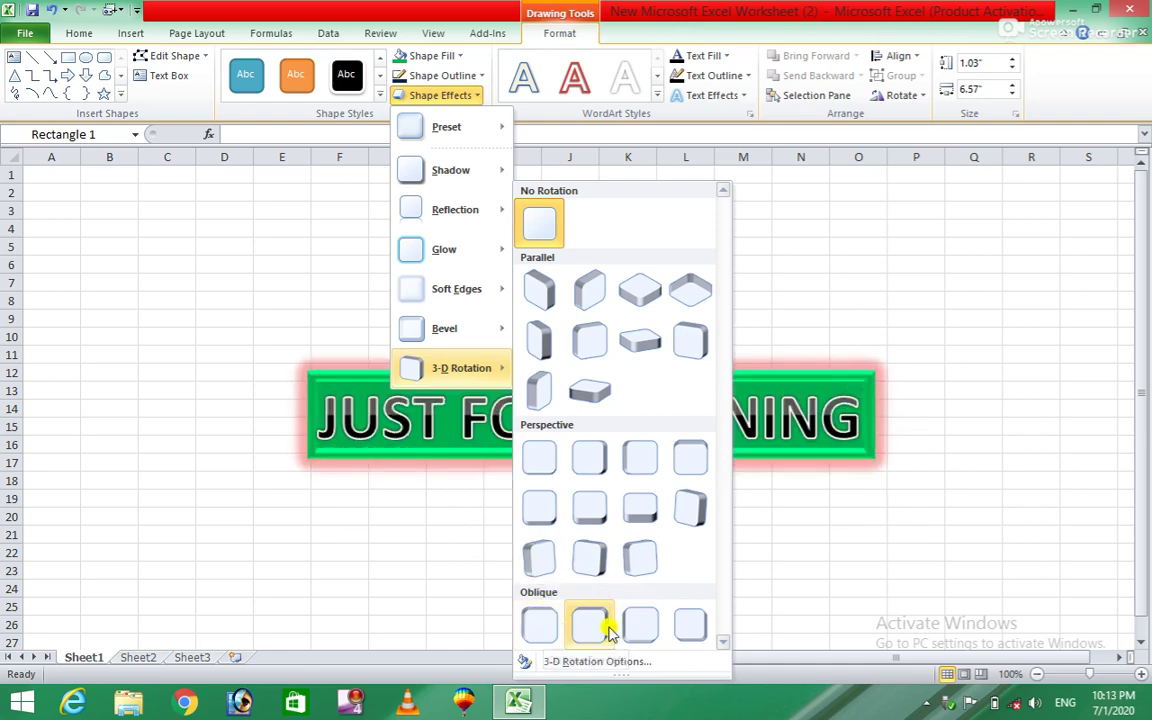
click(638, 509)
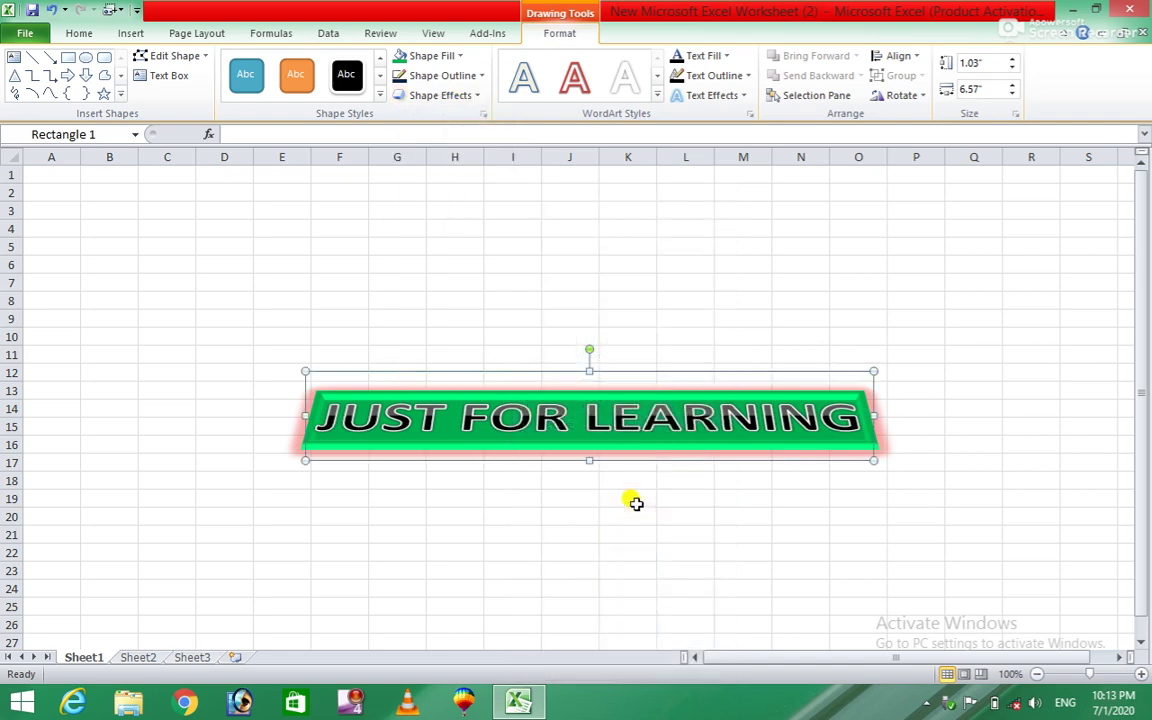
Apply a black-outlined WordArt text style to the JUST FOR LEARNING lettering.
click(658, 95)
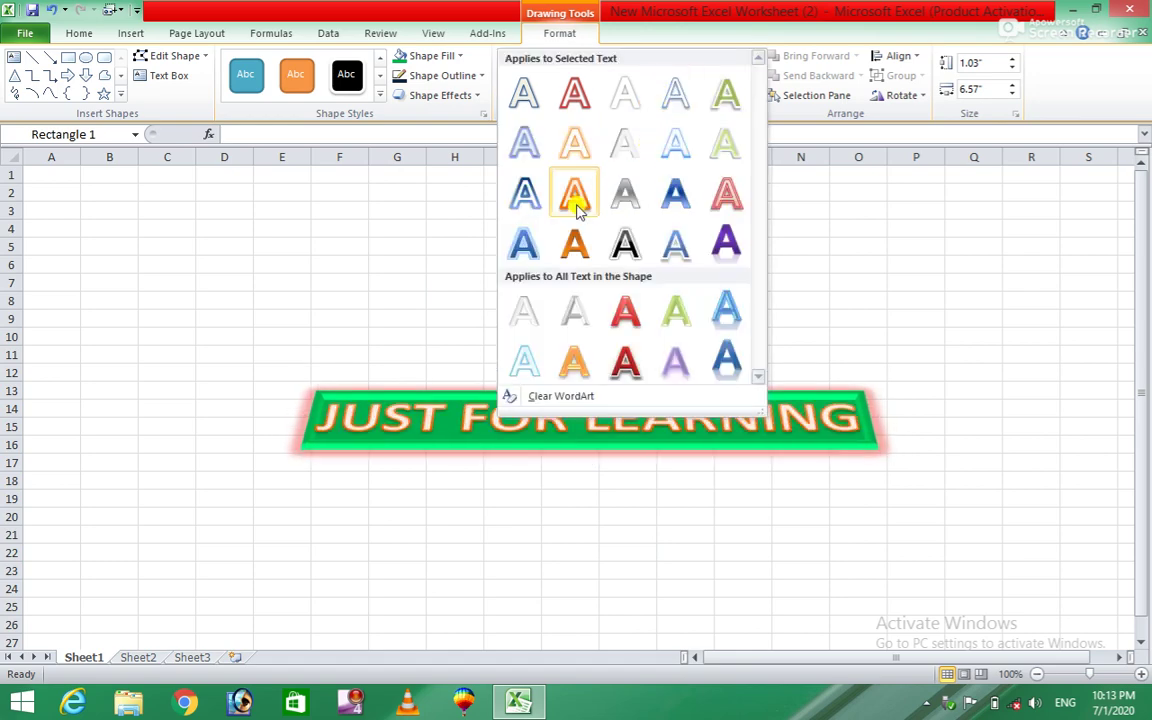
click(630, 245)
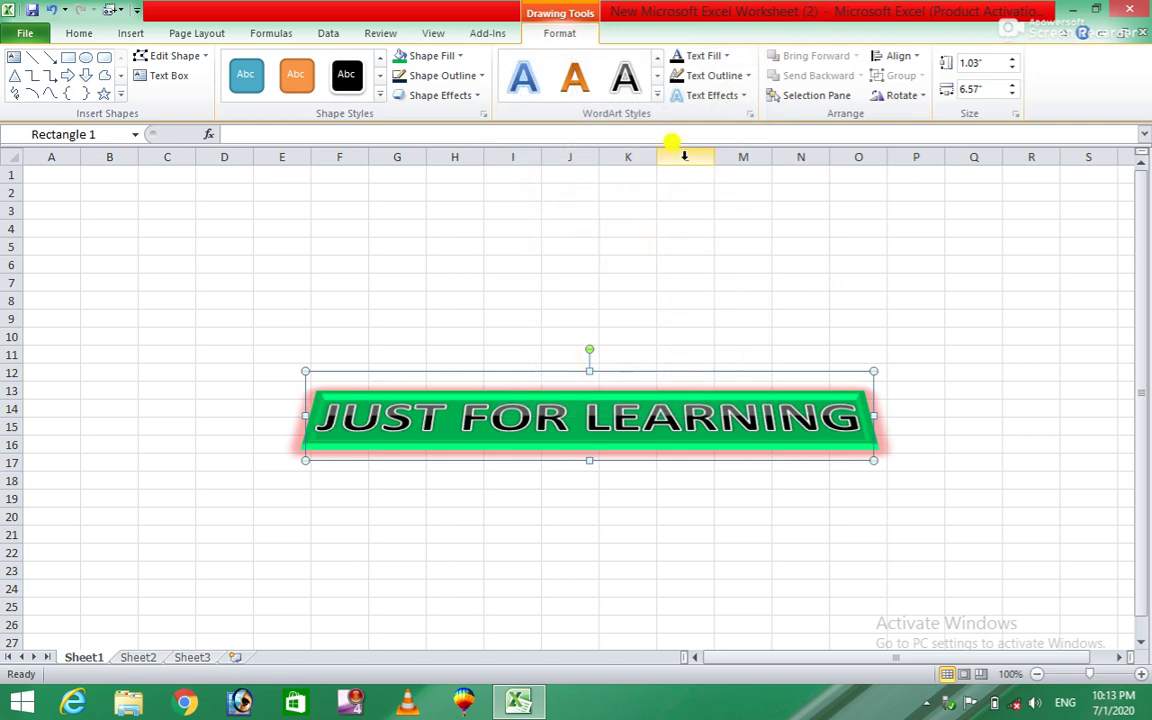
click(726, 56)
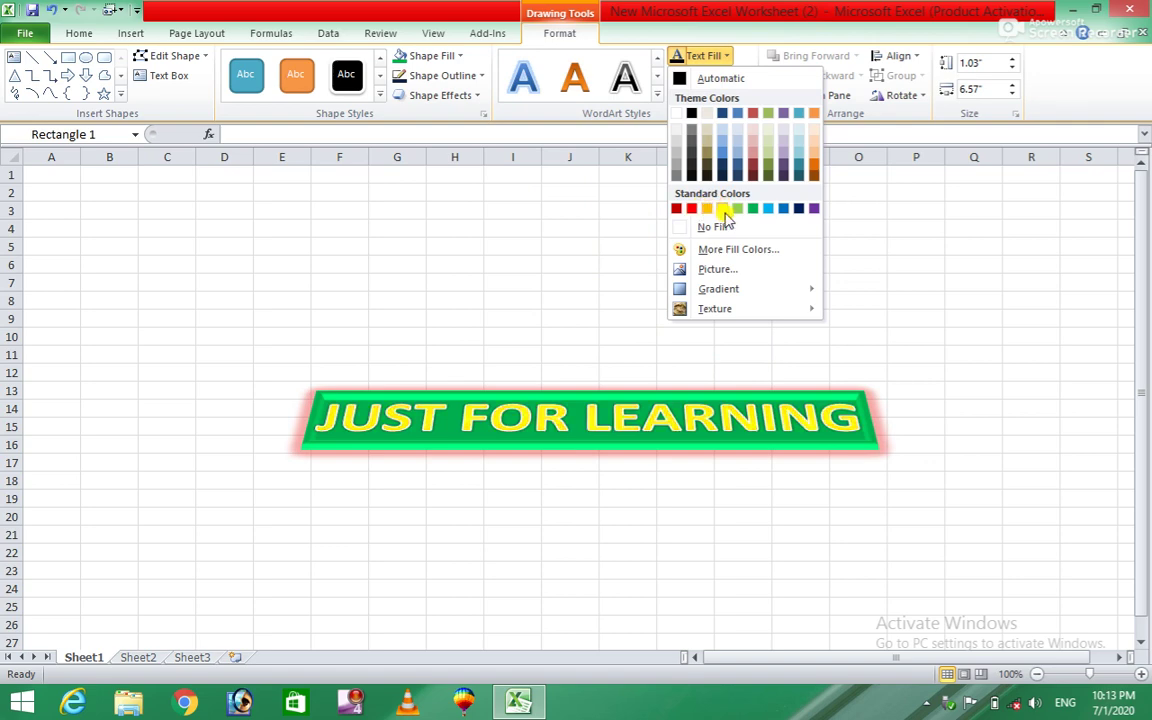
Fill the lettering red and give it a dark grey text outline.
click(688, 209)
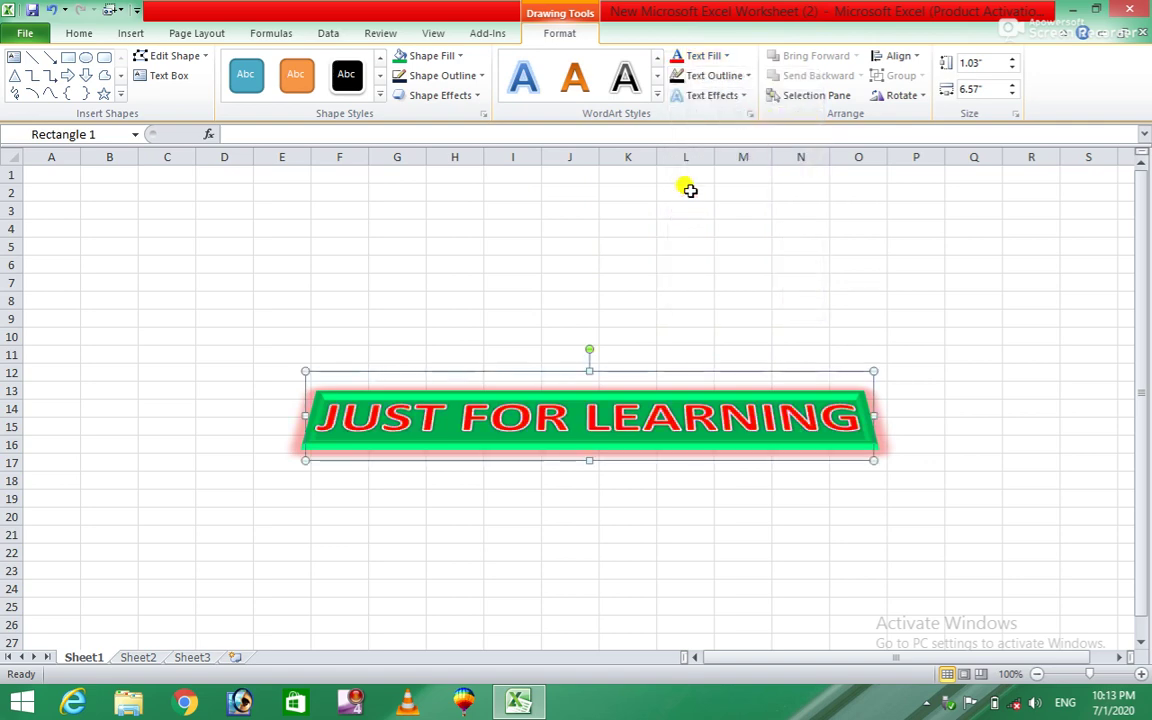
click(746, 77)
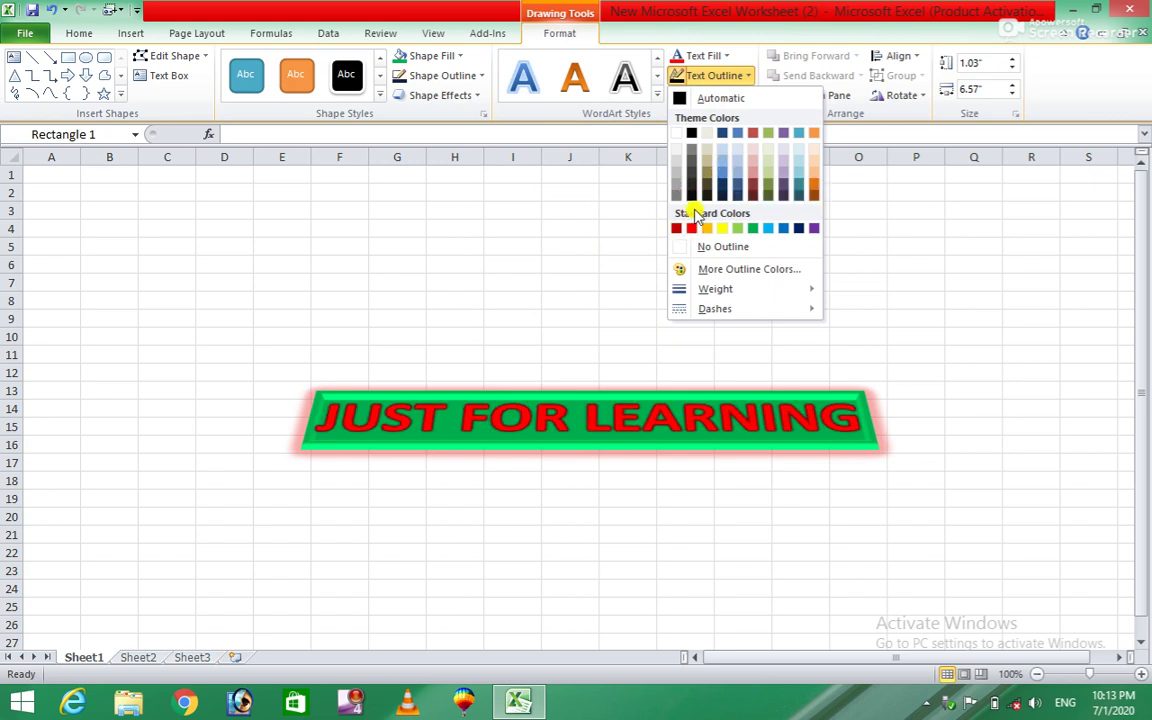
click(694, 192)
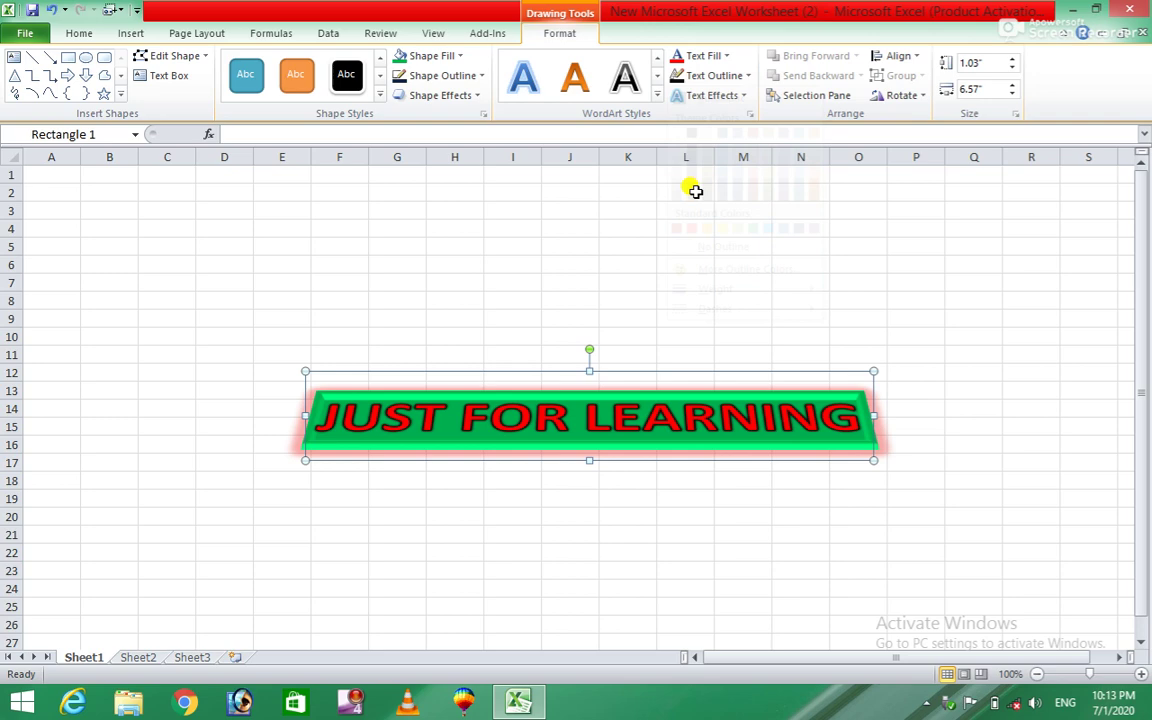
click(744, 97)
mouse_move(728, 127)
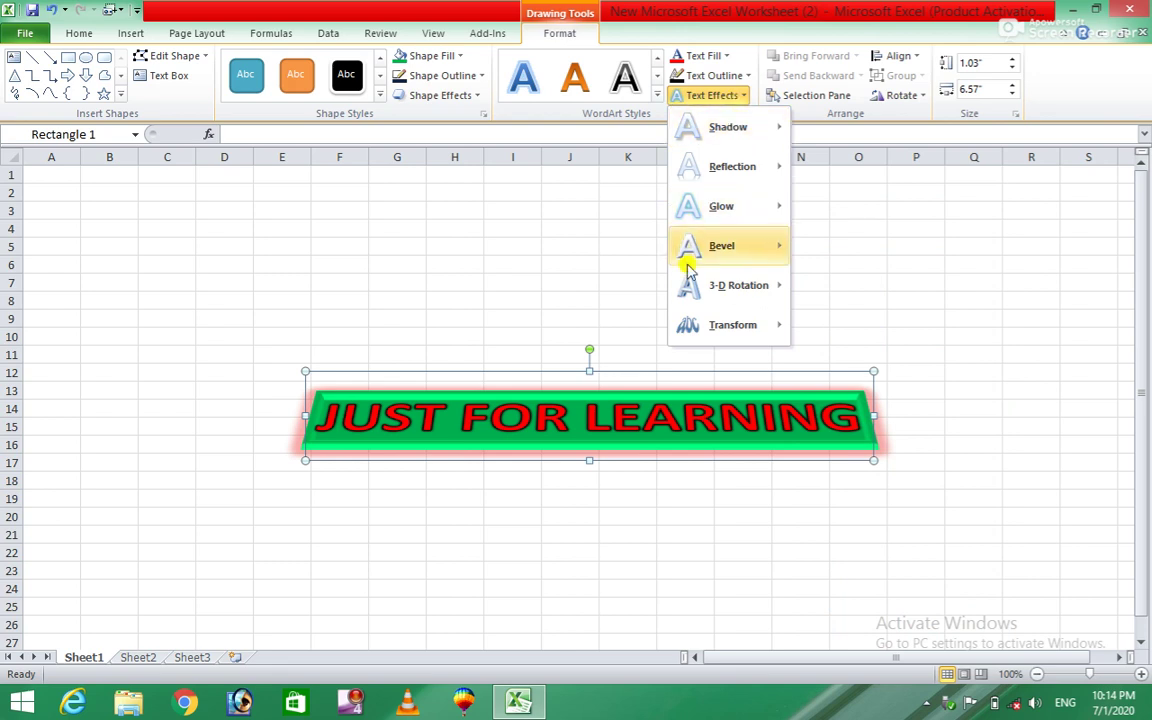
mouse_move(733, 325)
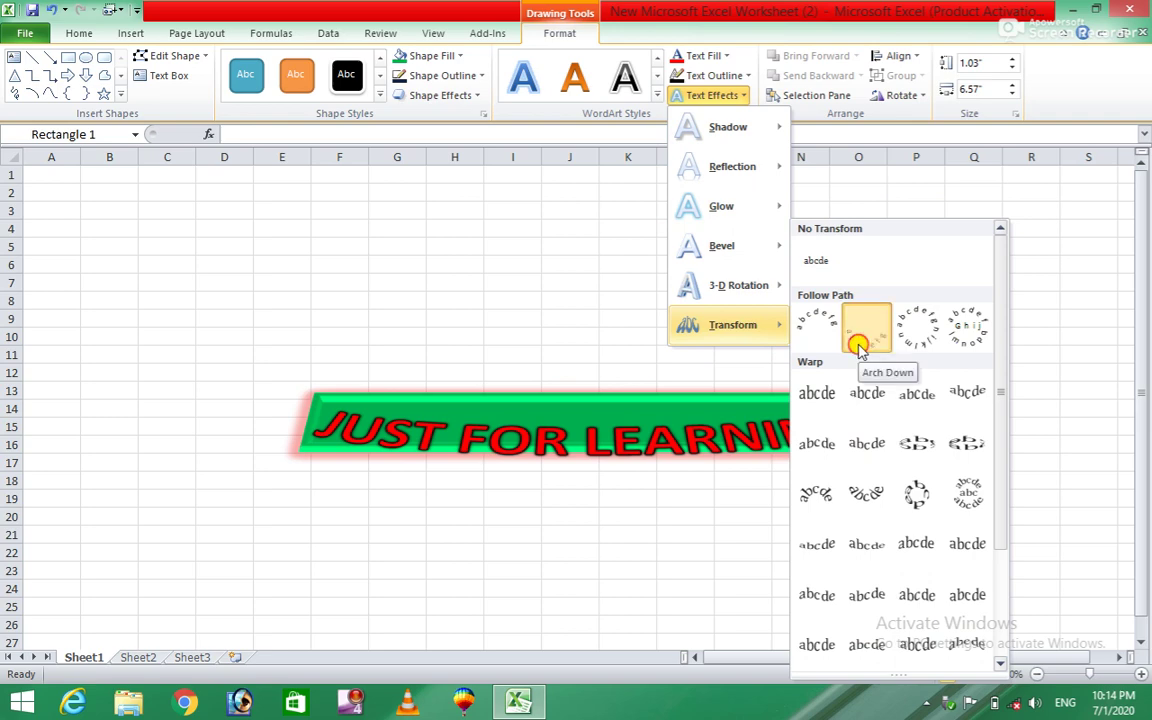
Arch the lettering down, stretch the banner to 1.42" tall, then switch to Arch Up.
click(858, 343)
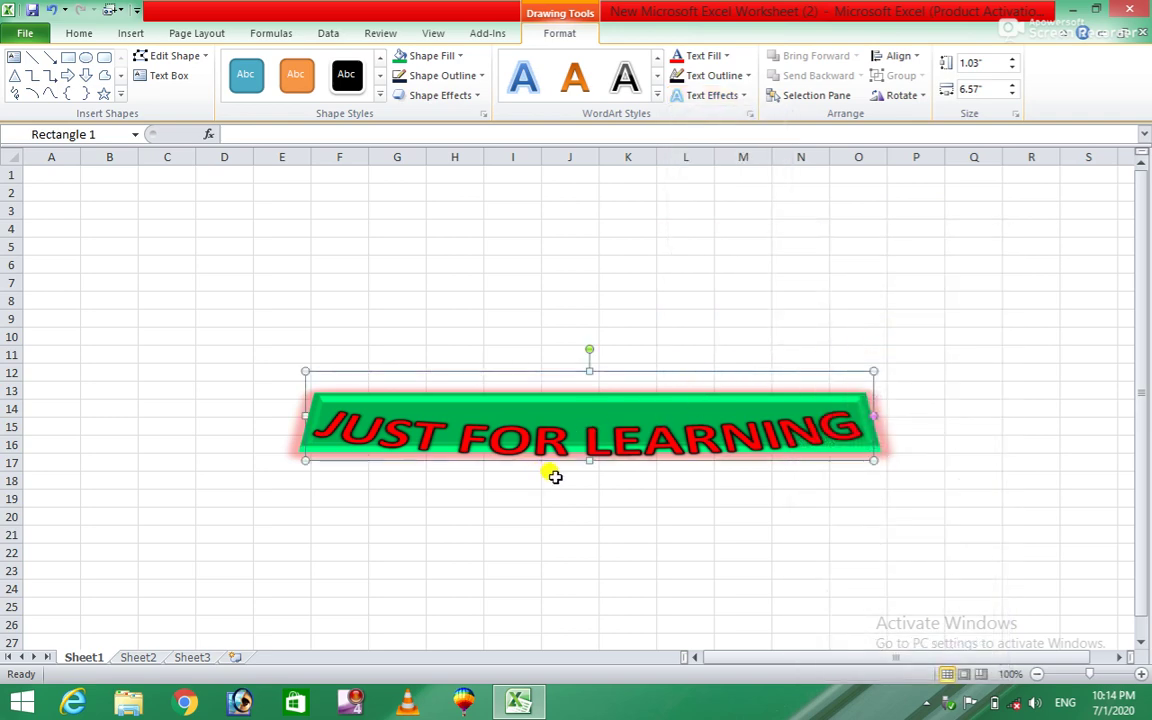
drag(590, 460, 590, 494)
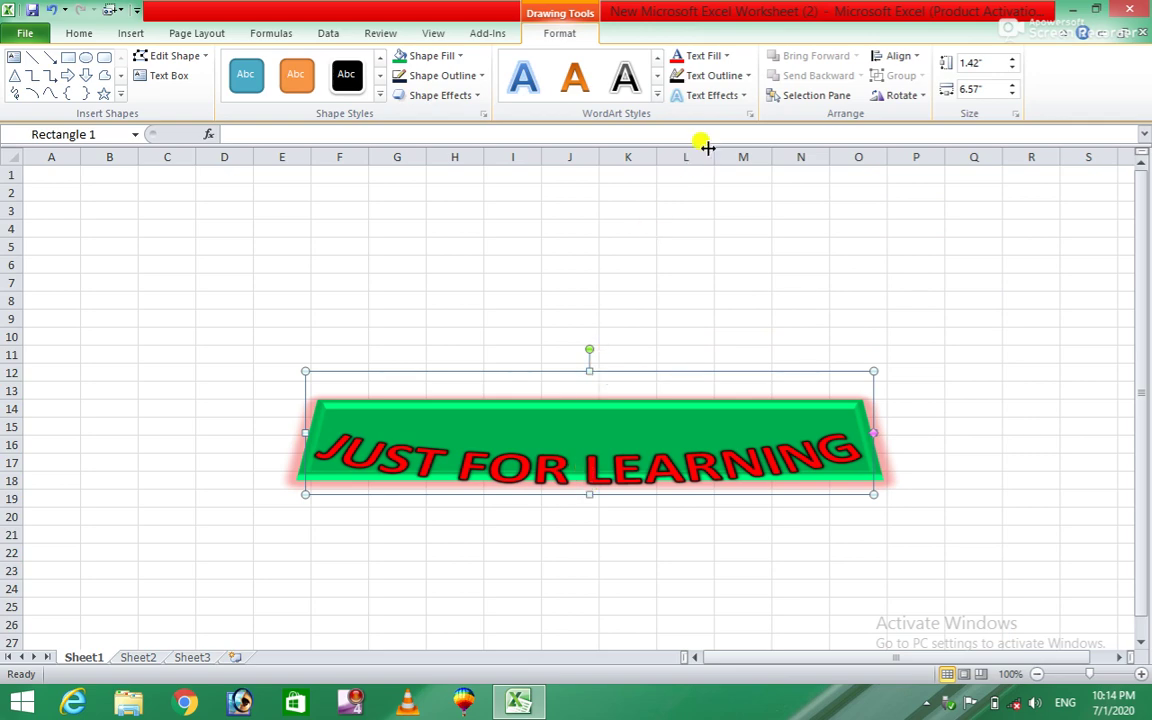
click(745, 97)
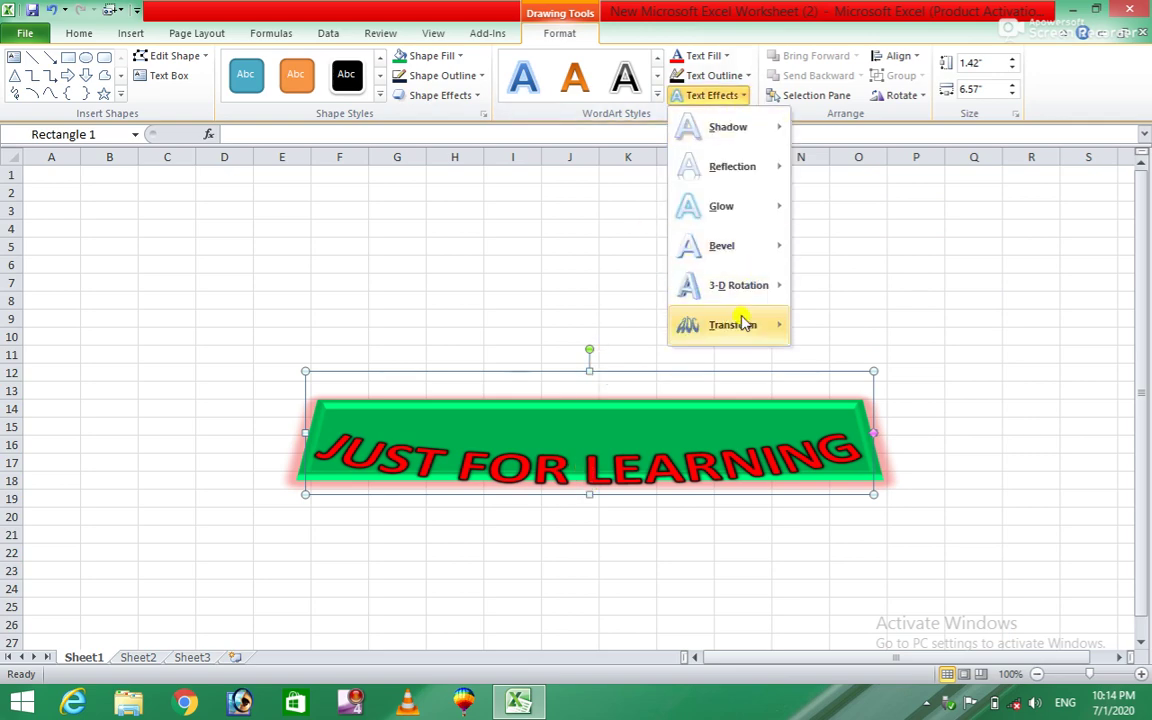
mouse_move(732, 325)
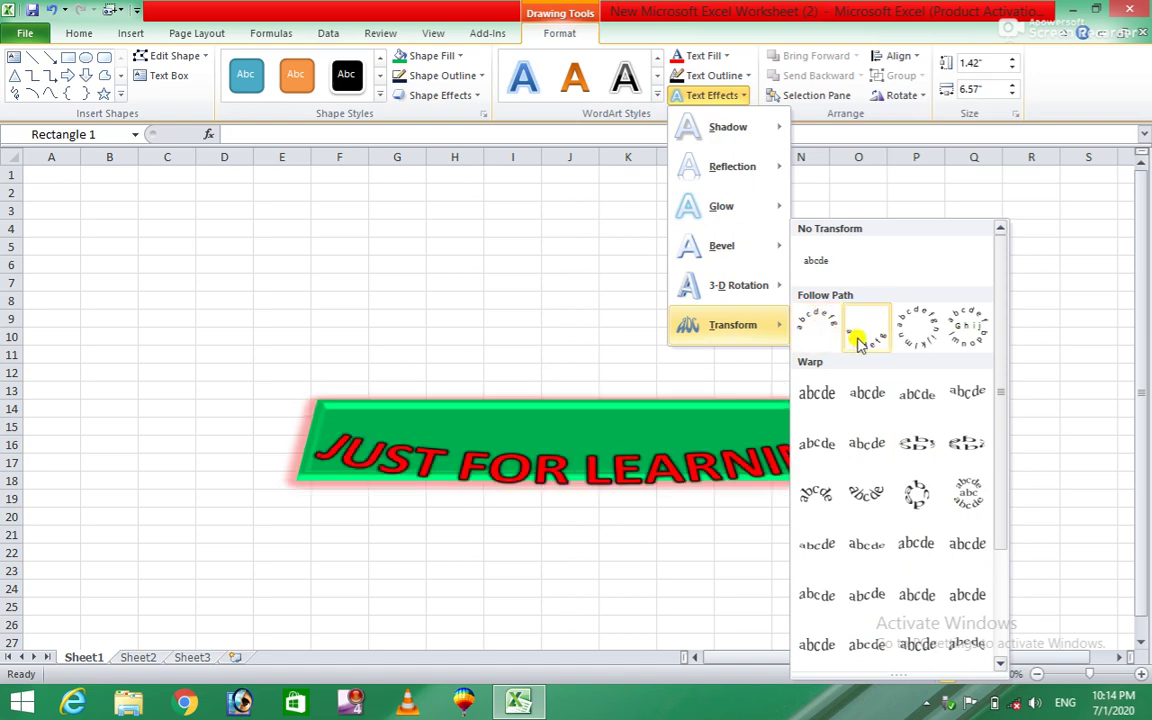
click(818, 326)
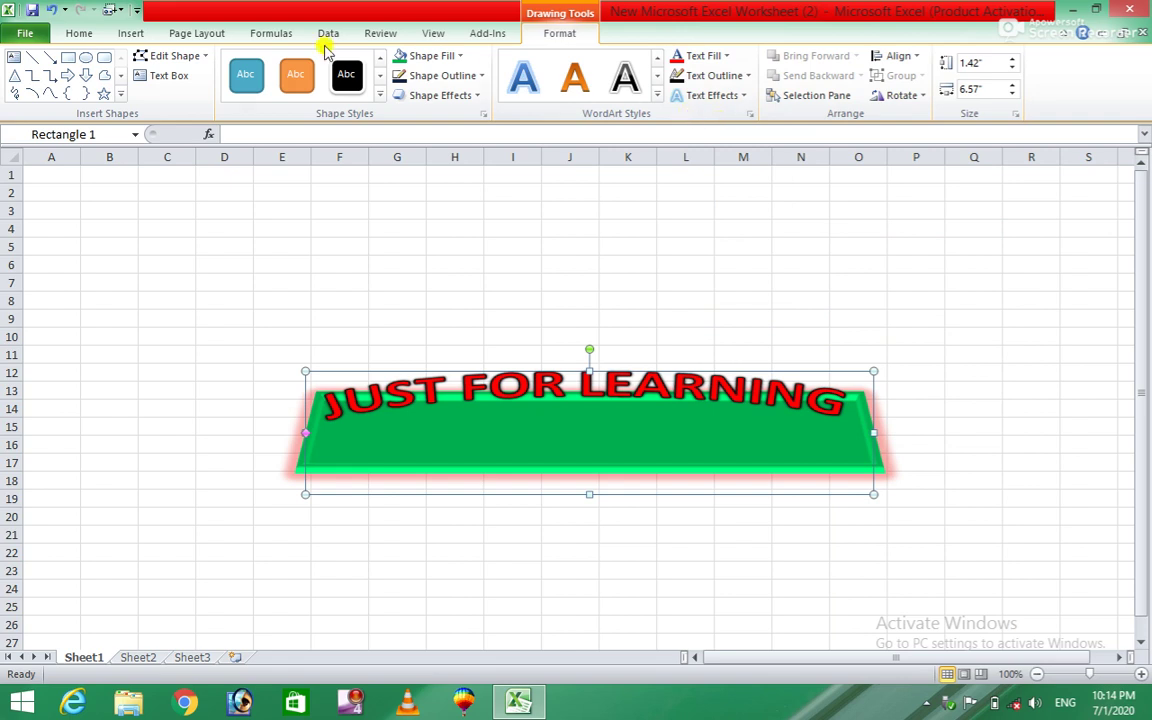
Insert a signature line with the suggested signer, title Designer, and the sign date shown.
click(135, 33)
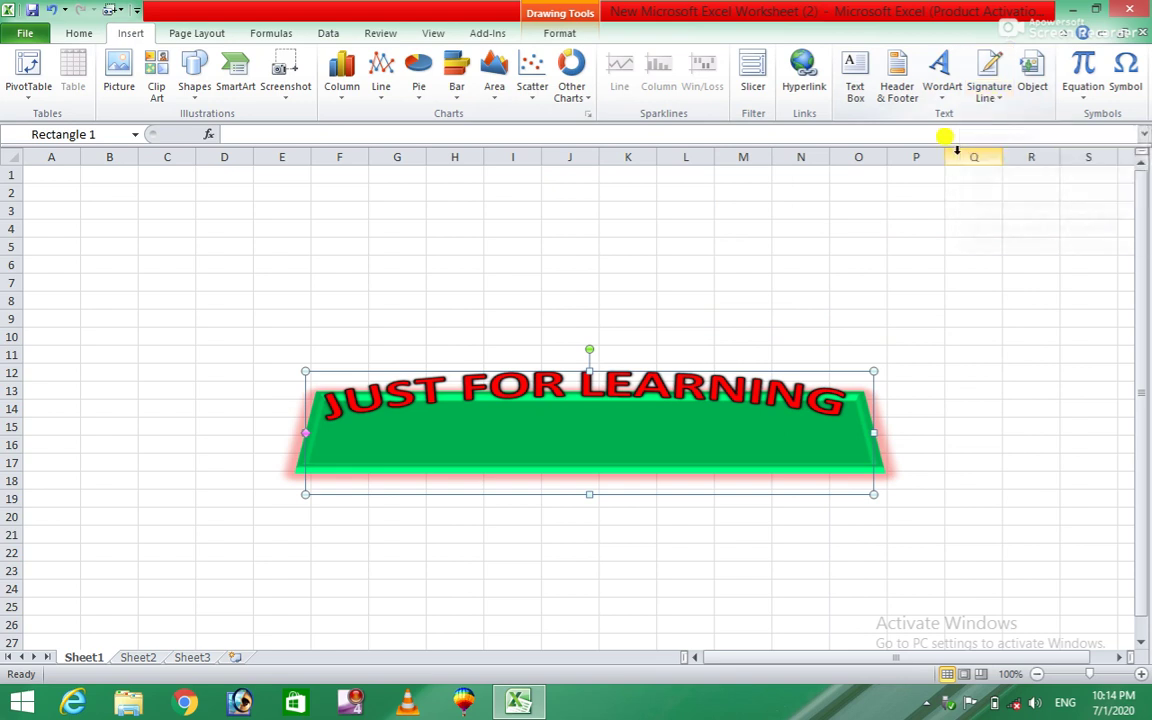
drag(1147, 240, 1134, 303)
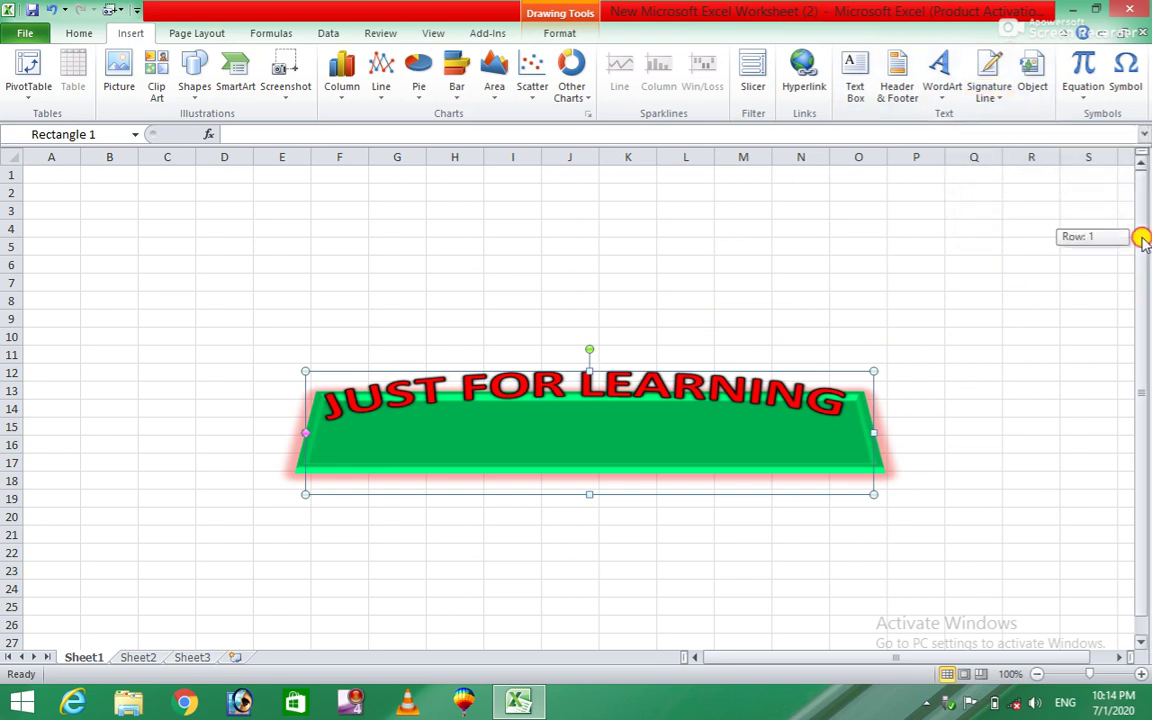
click(990, 75)
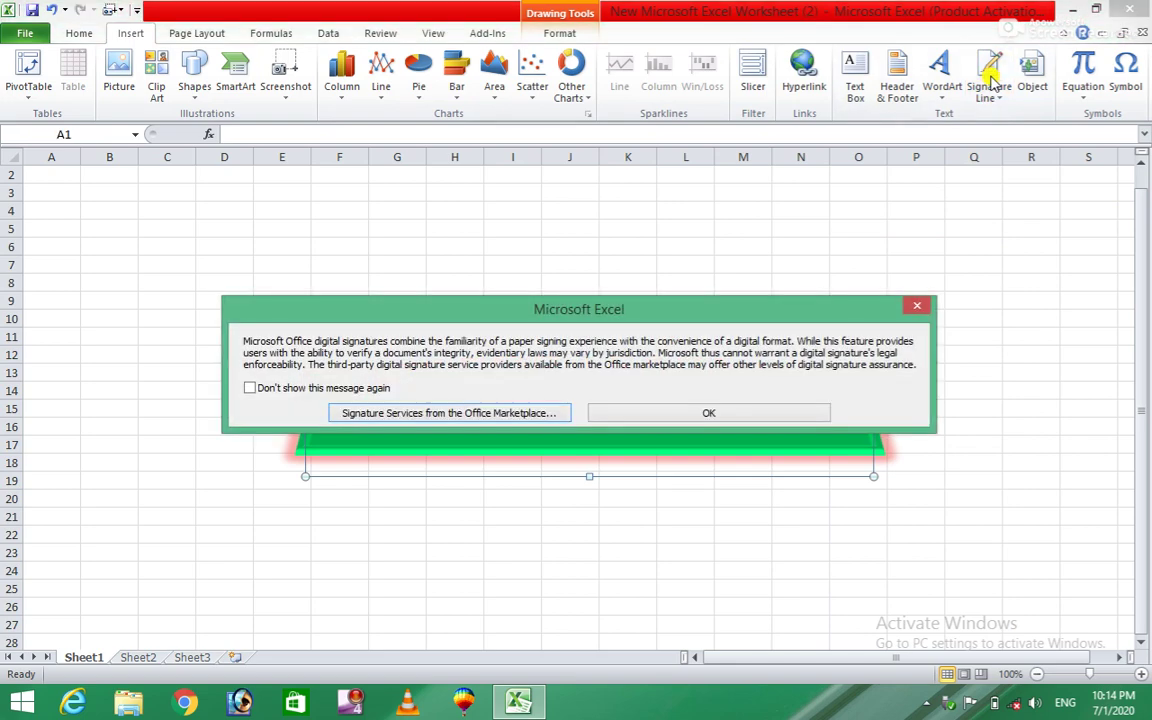
click(252, 387)
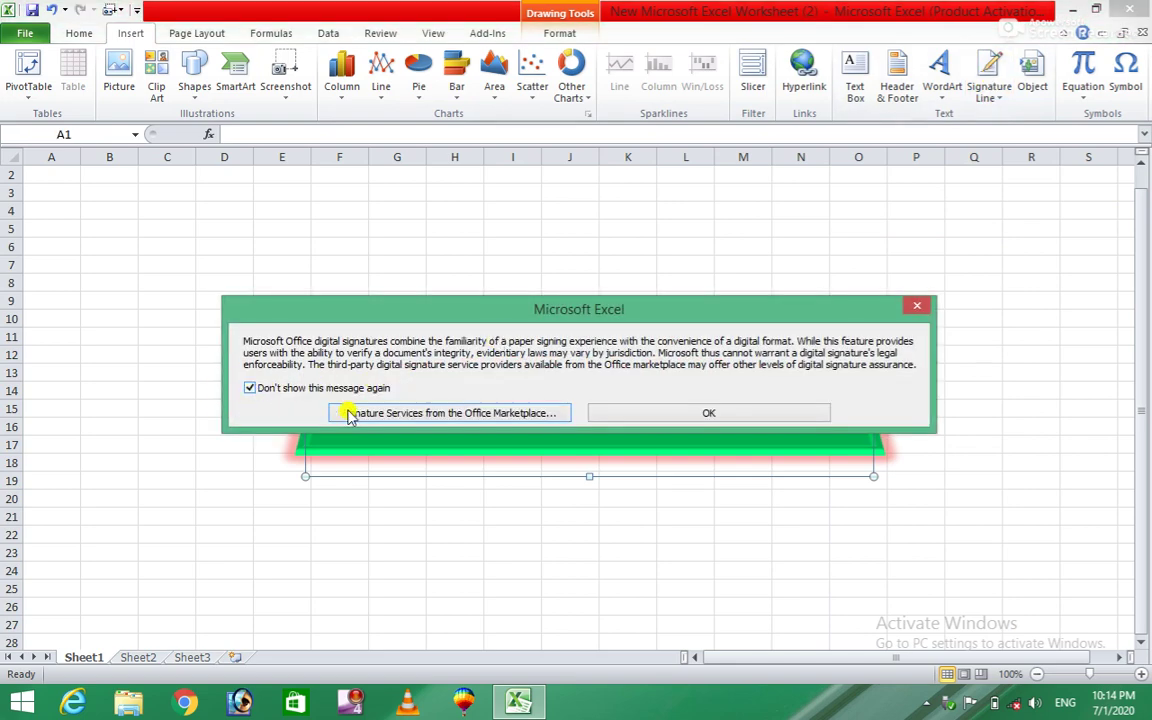
click(636, 413)
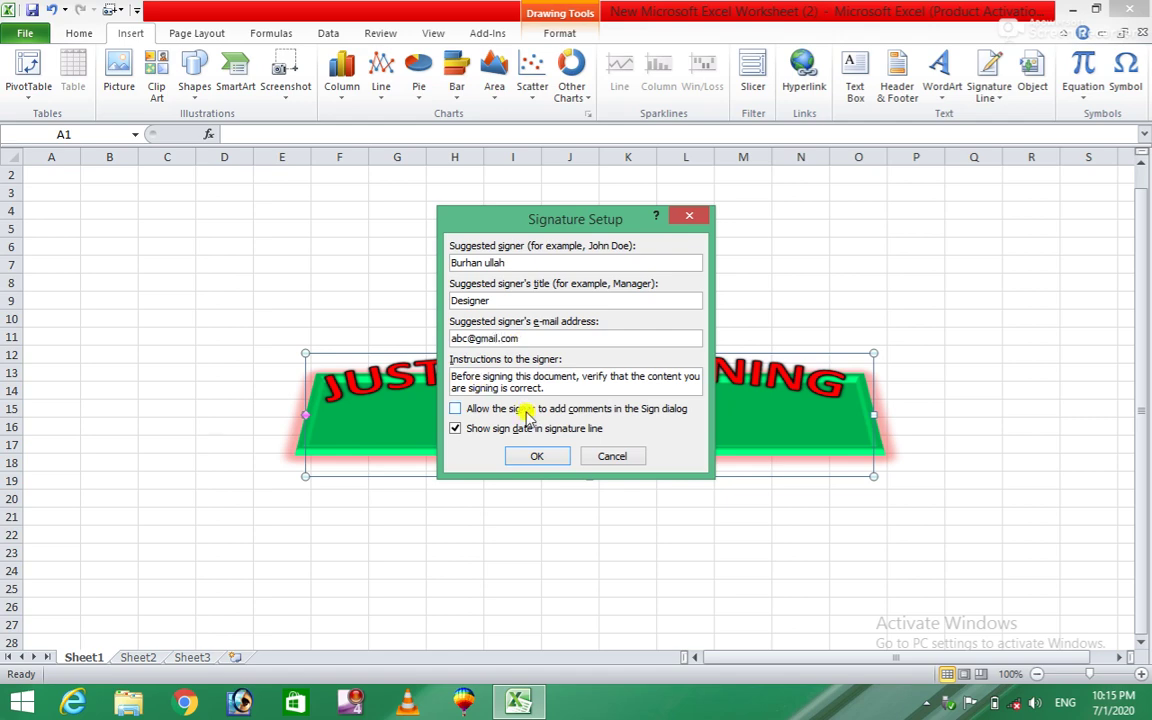
click(541, 457)
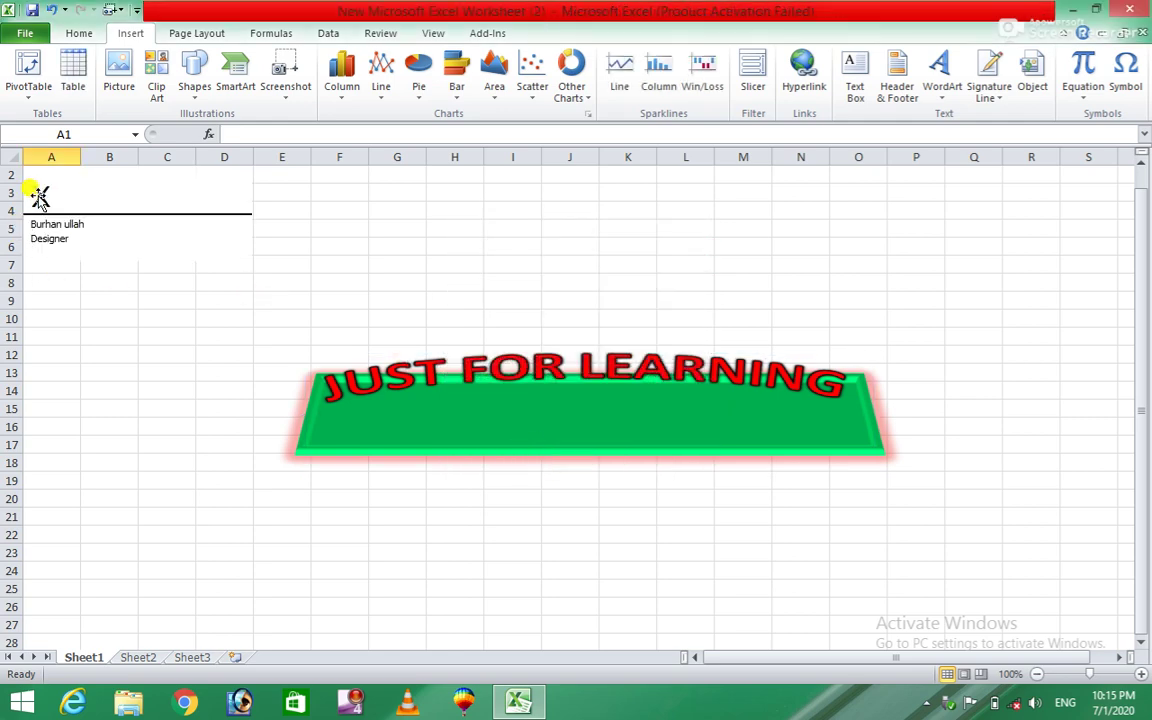
Drag the Designer signature line below the banner, around columns F–J, rows 26–32.
mouse_move(39, 196)
mouse_down()
mouse_move(213, 555)
mouse_move(686, 507)
mouse_up()
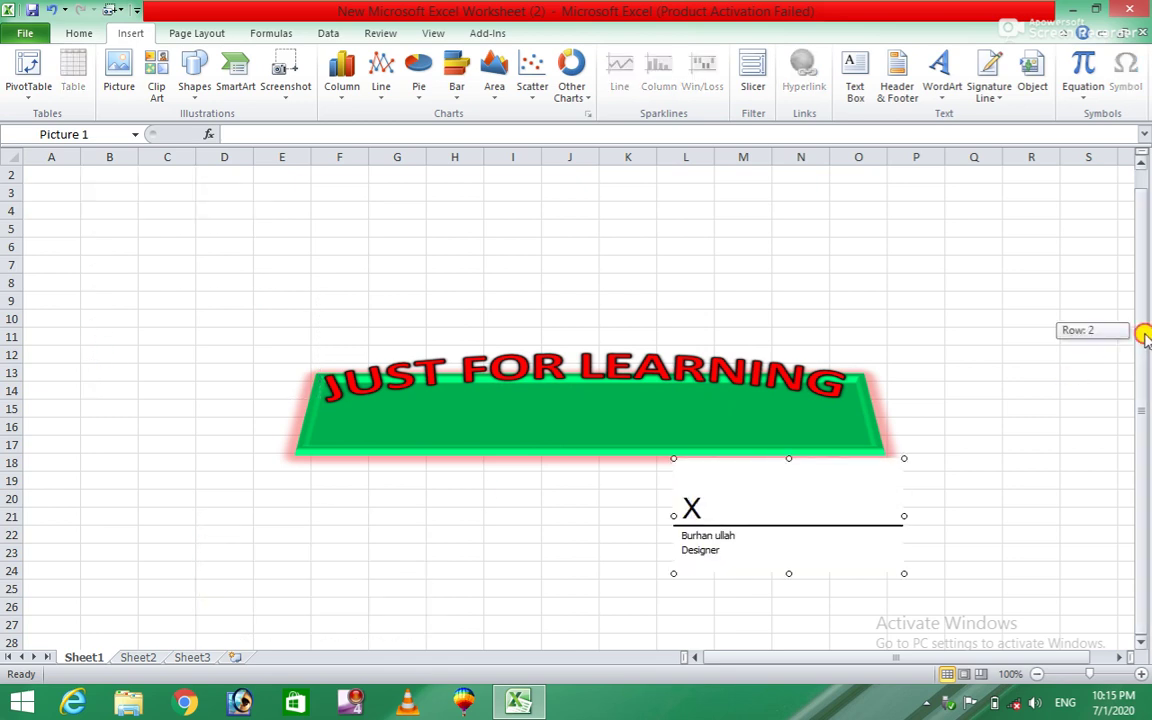
drag(1143, 338, 1143, 338)
click(1143, 643)
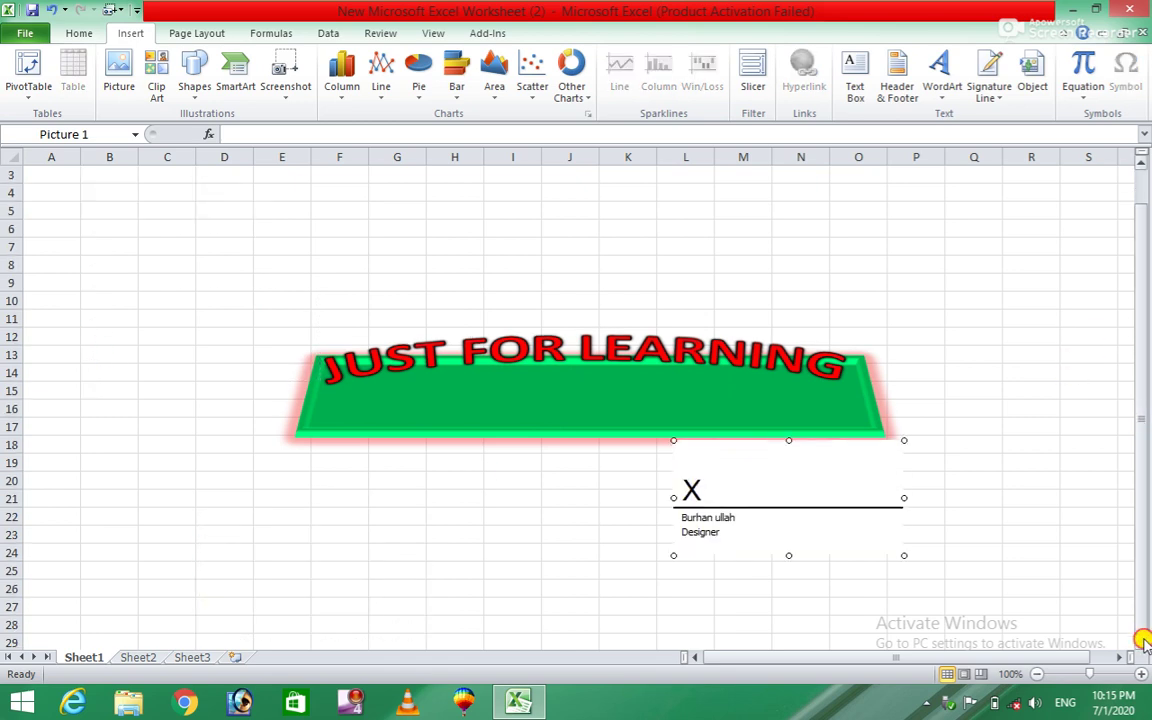
click(1143, 643)
click(1143, 643)
click(1143, 643)
click(1143, 643)
click(1143, 643)
click(1143, 643)
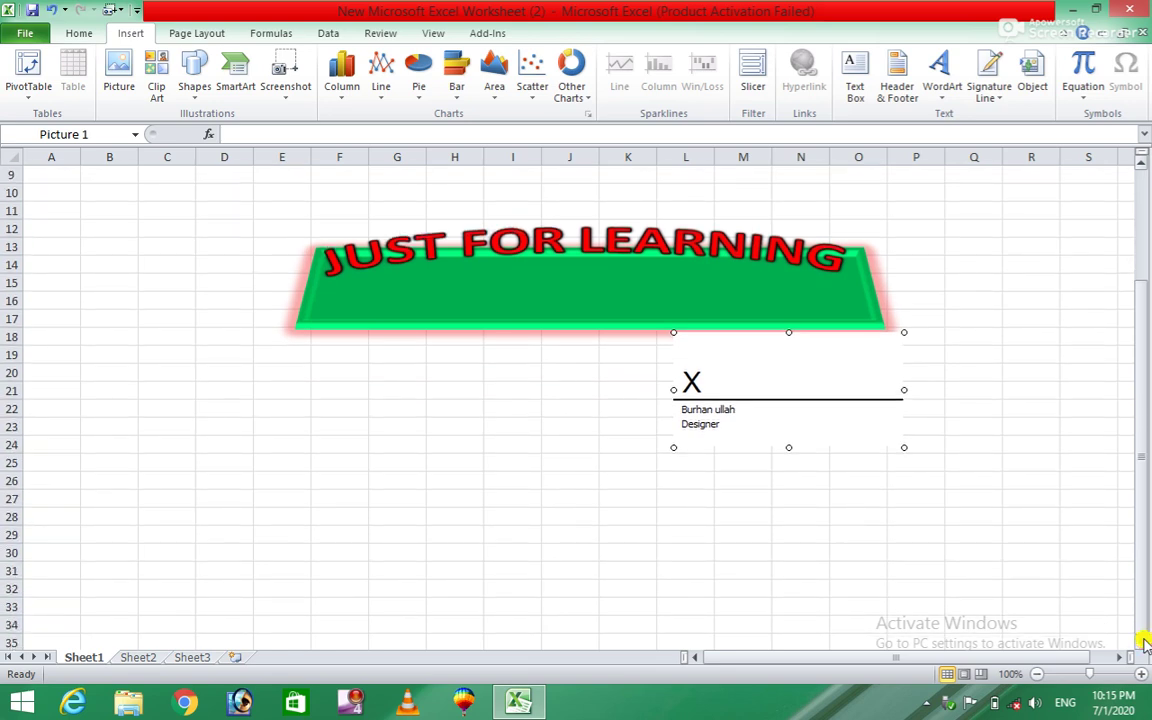
drag(763, 365, 370, 485)
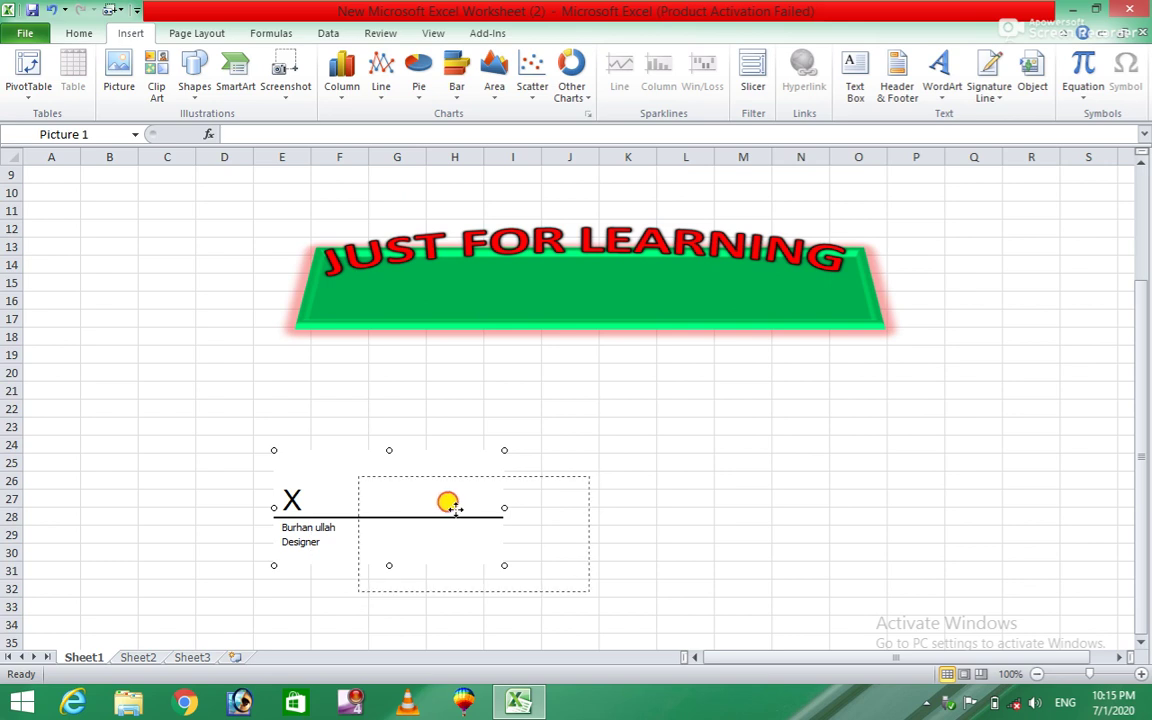
drag(397, 495, 455, 512)
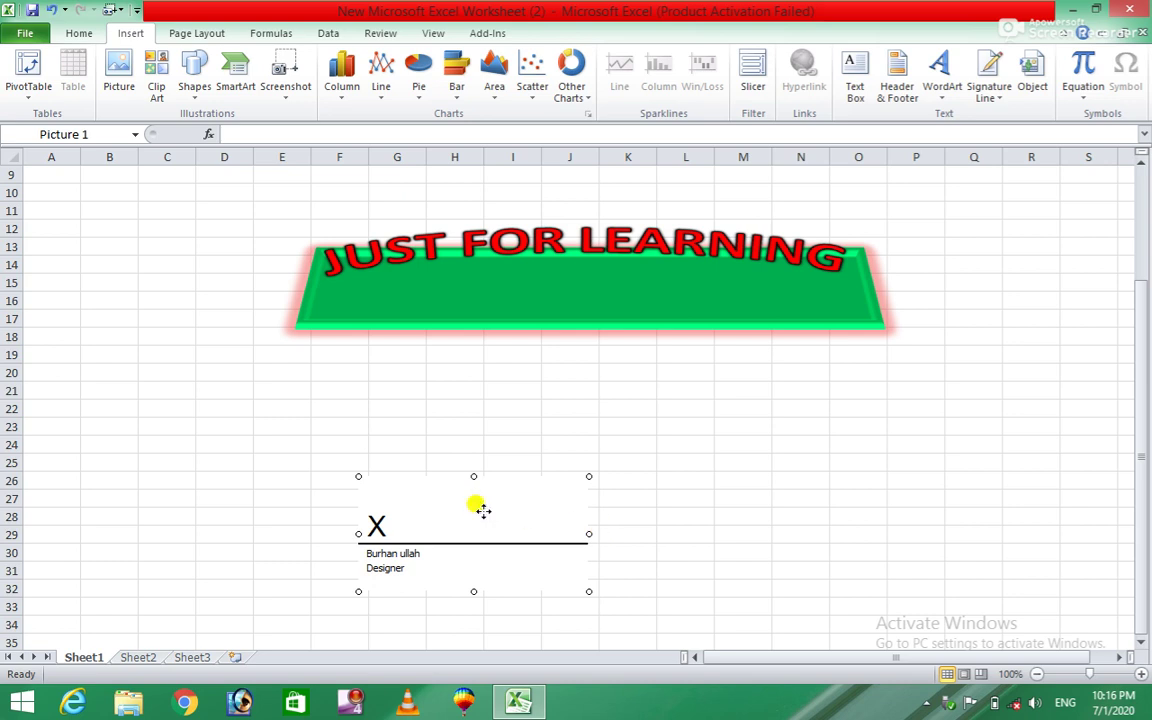
Try twice to sign the signature line with a digital ID; both attempts fail.
right_click(483, 511)
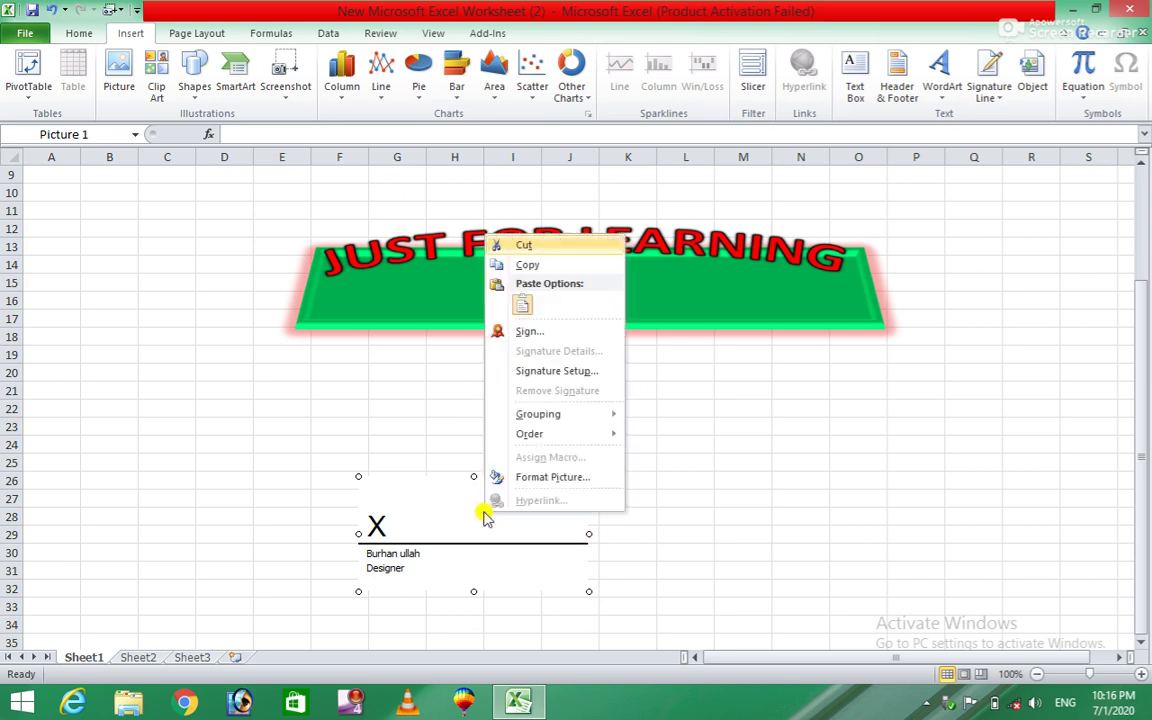
click(531, 333)
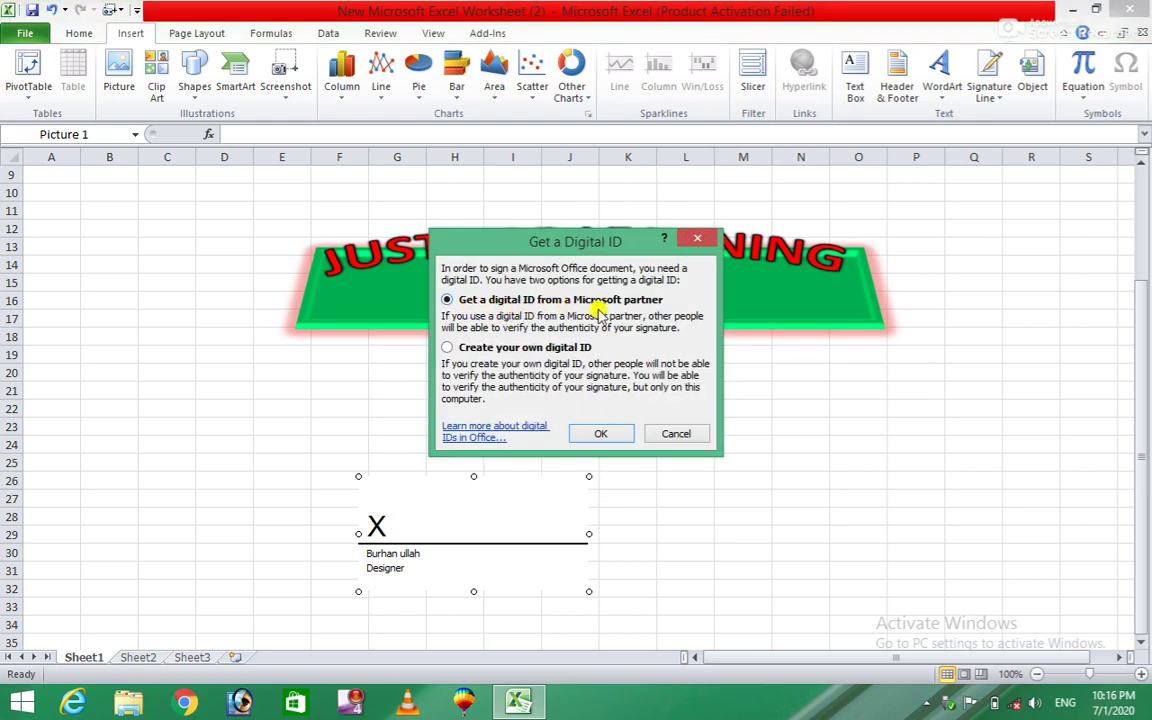
click(449, 347)
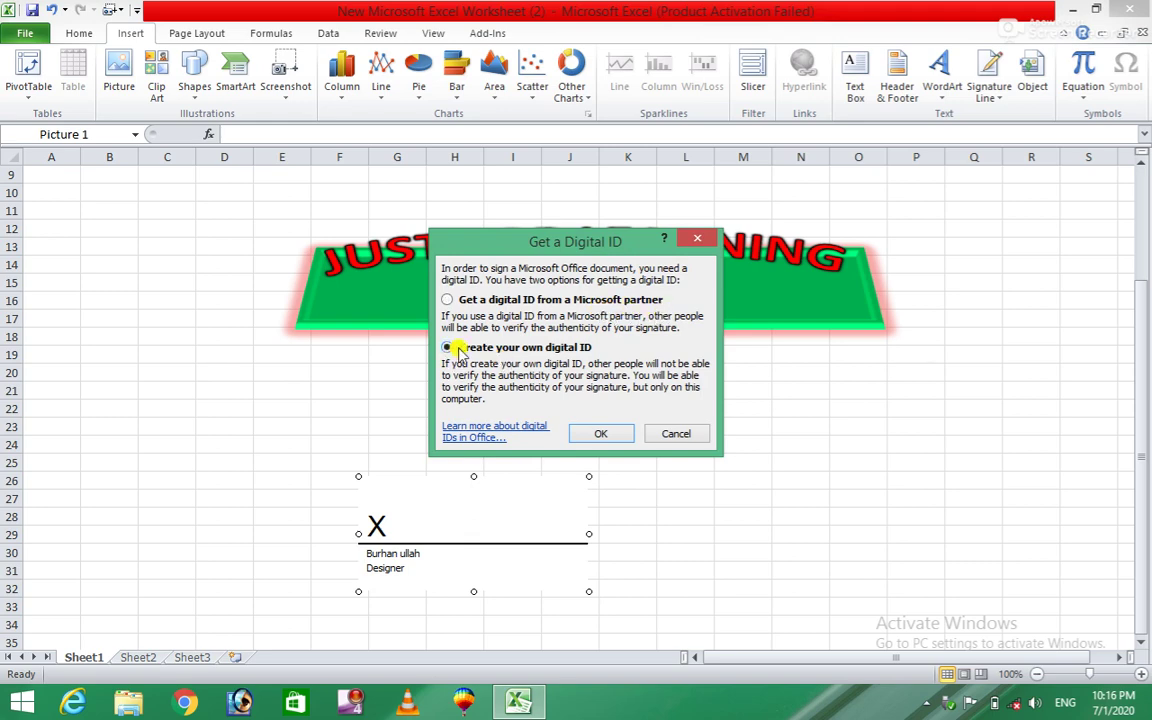
click(610, 433)
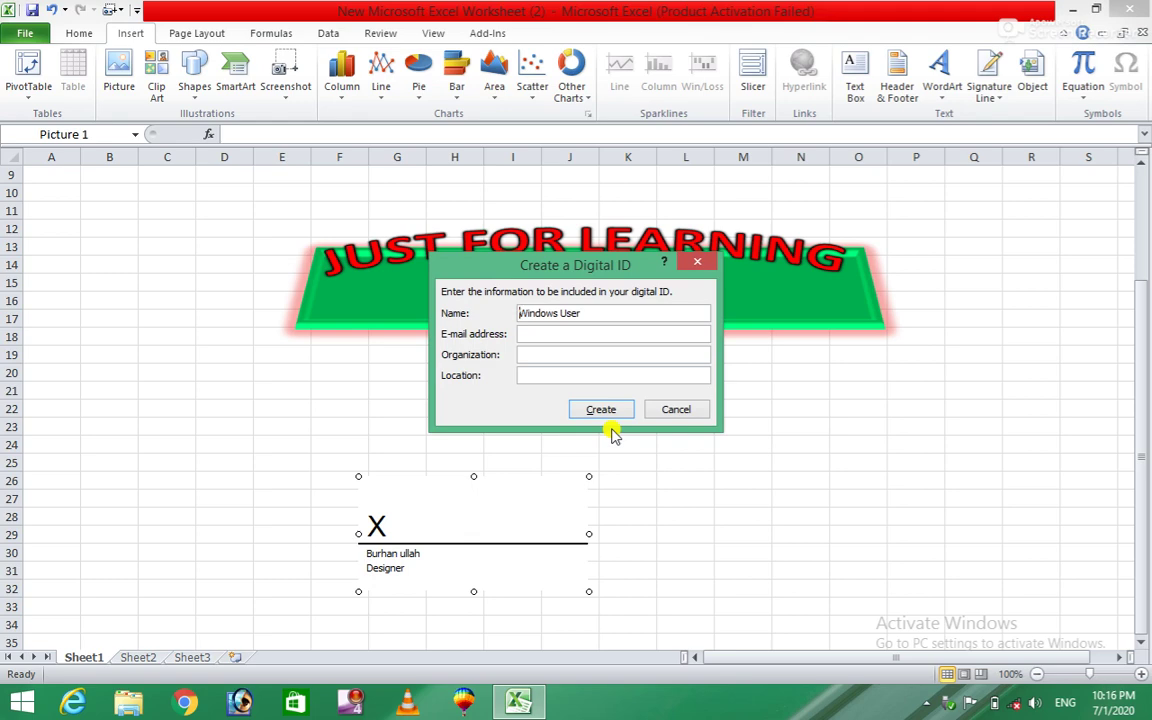
click(660, 409)
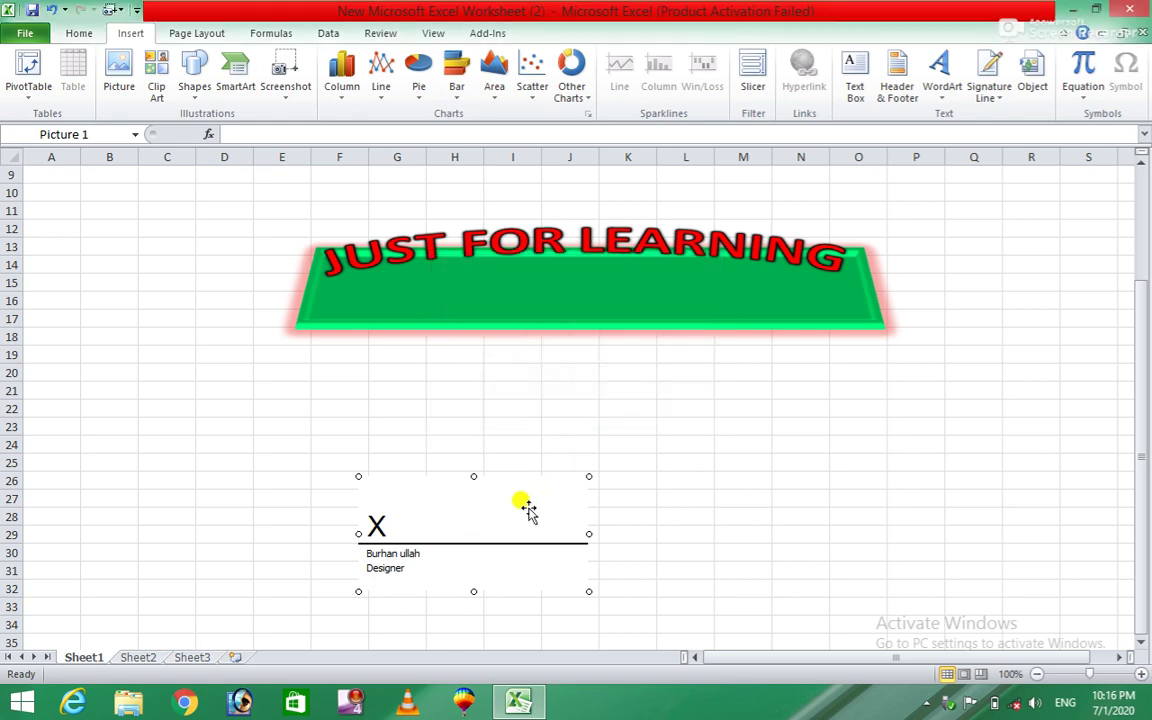
right_click(496, 528)
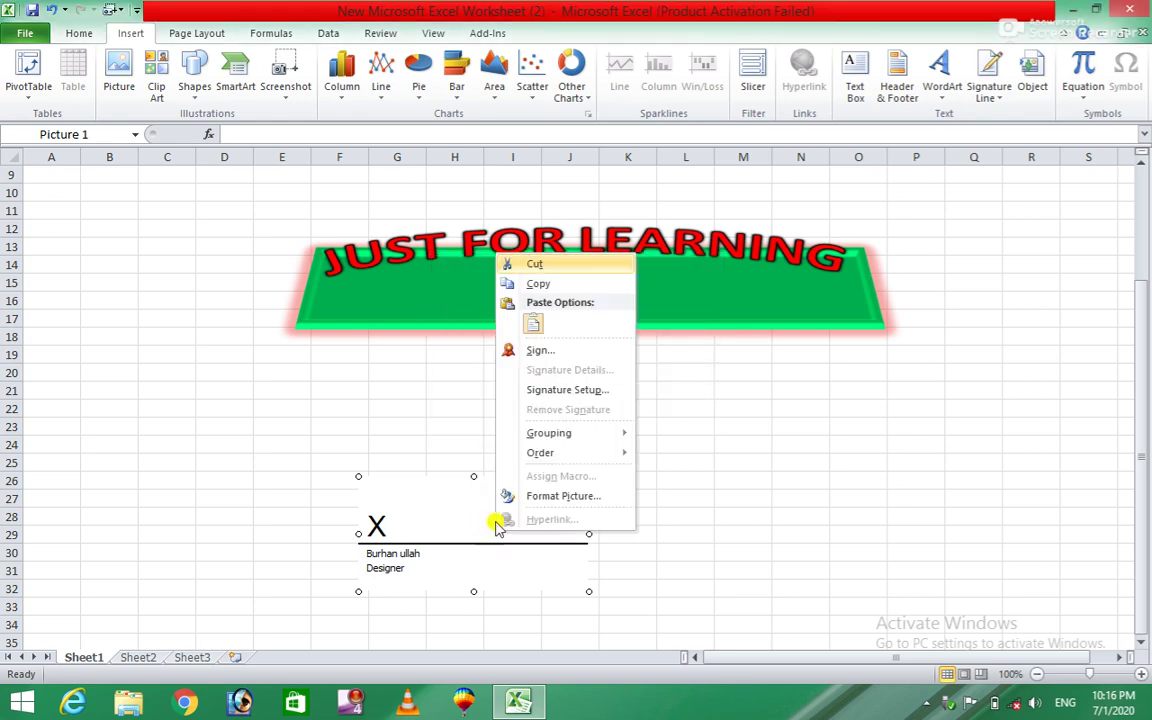
click(538, 352)
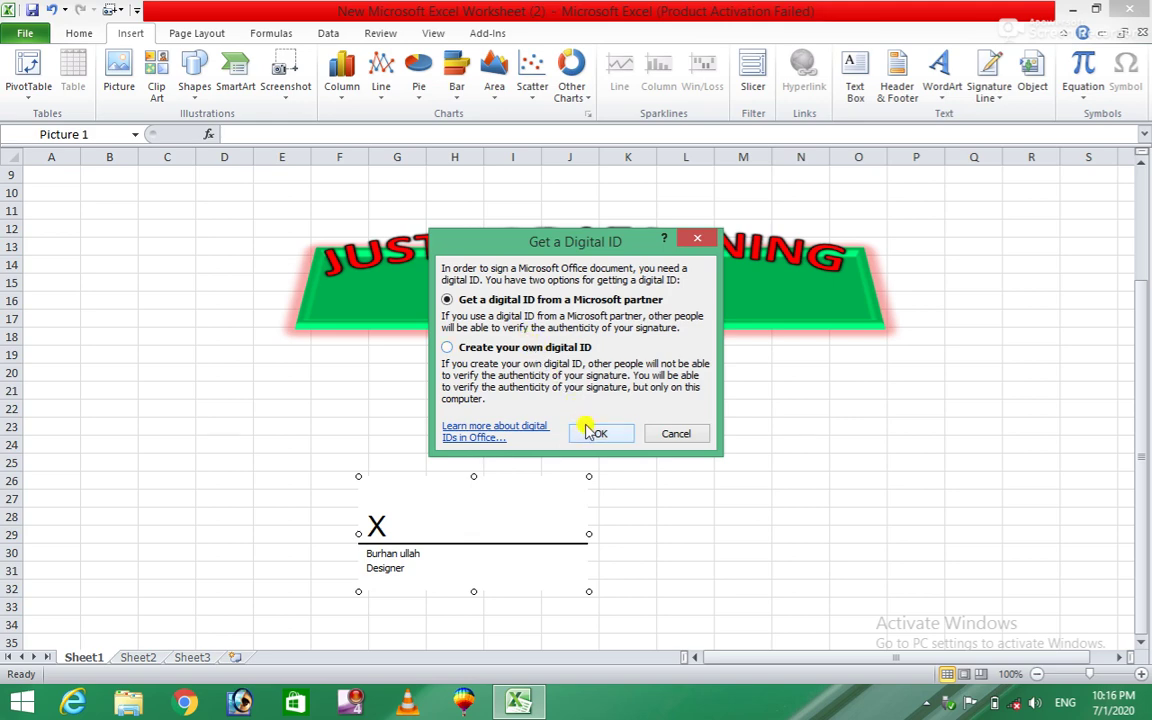
click(587, 432)
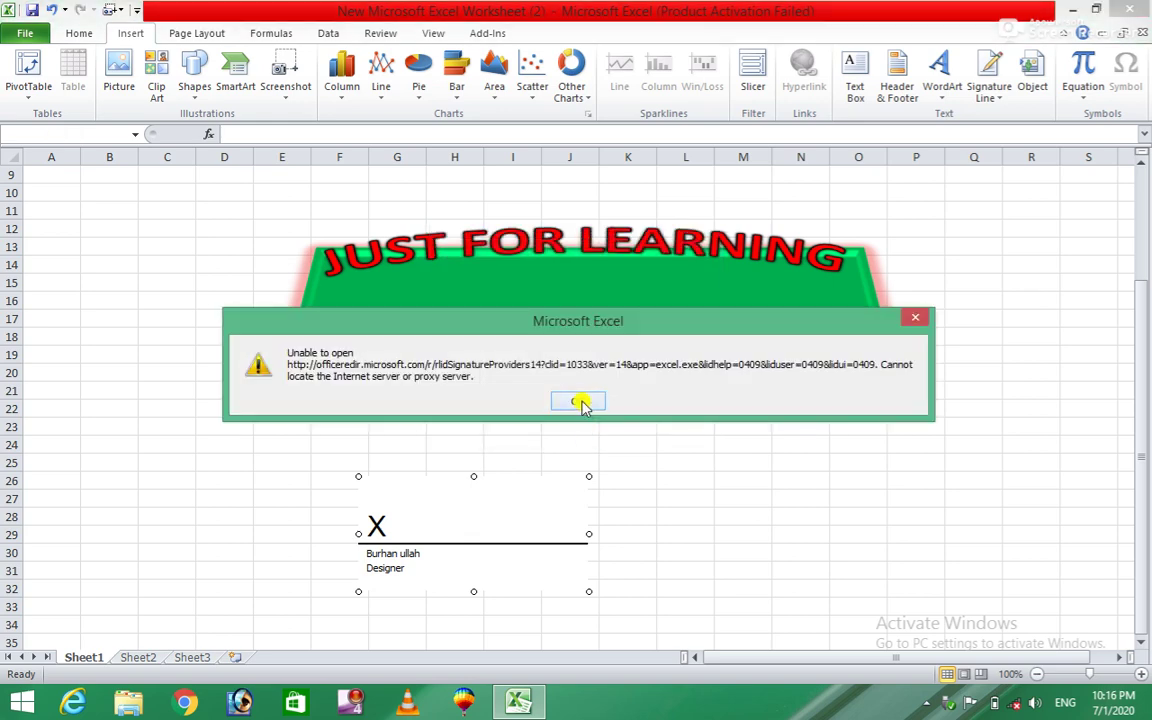
click(580, 400)
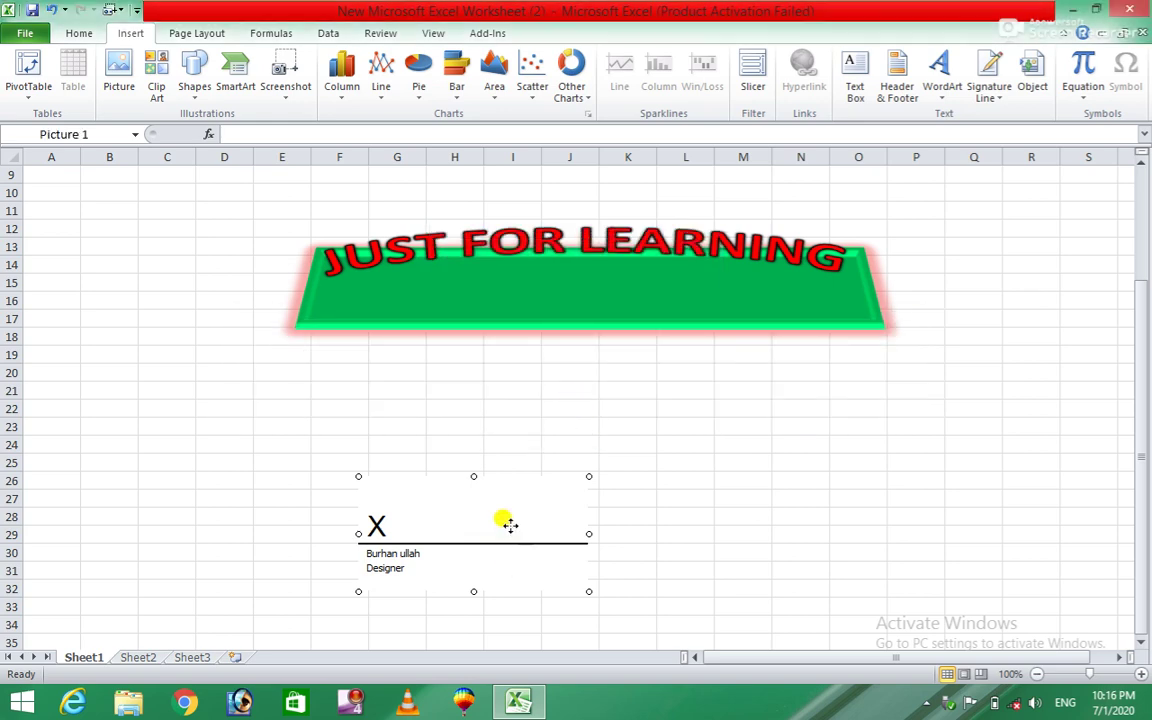
Enable 'Allow the signer to add comments' in the signature line's Signature Setup.
right_click(510, 525)
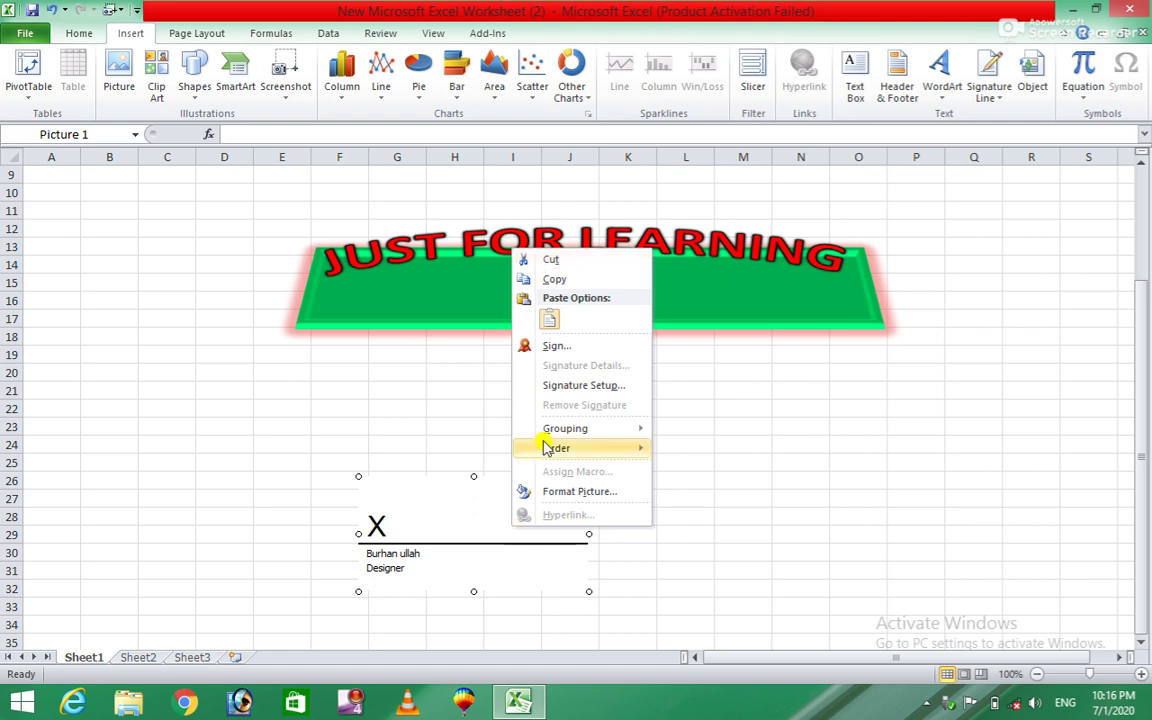
click(587, 387)
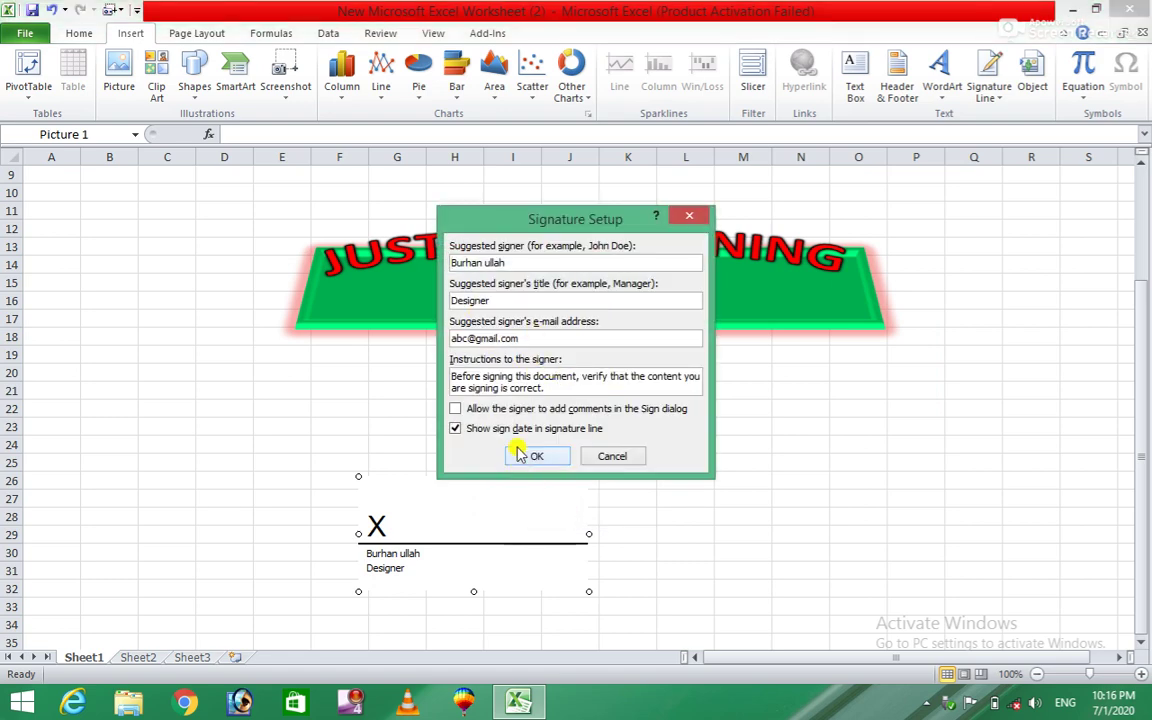
click(456, 409)
click(538, 458)
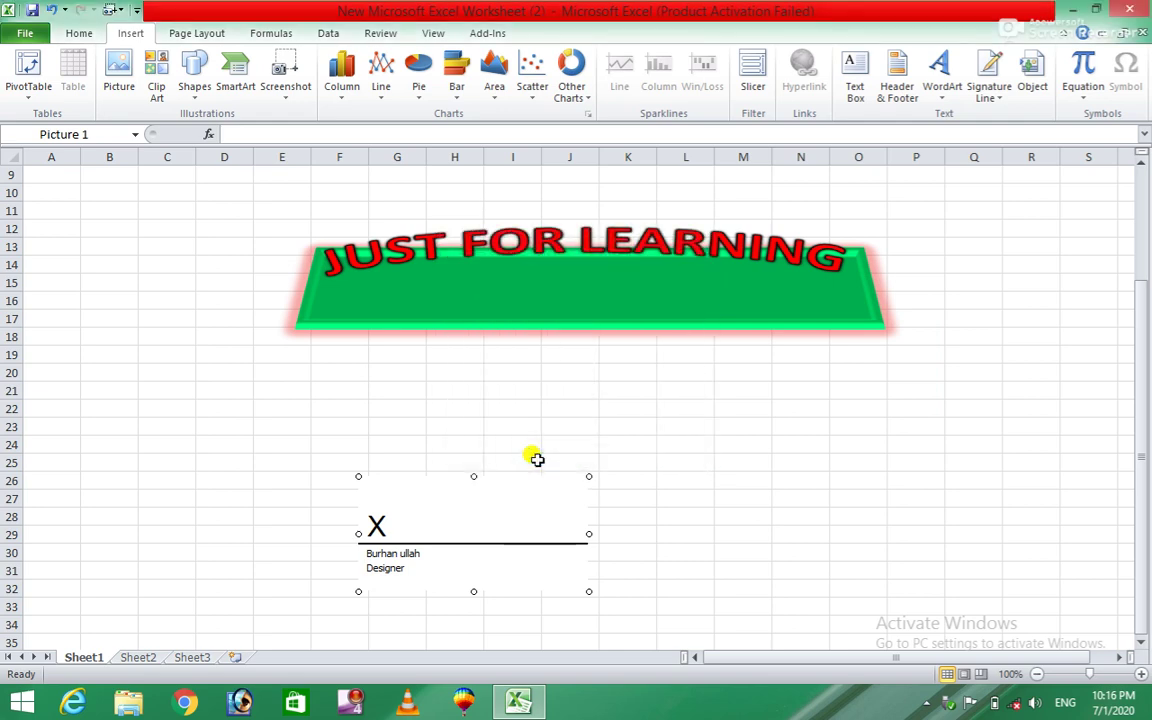
Attempt signing again with a personal digital ID and dismiss the unable-to-open error.
right_click(495, 506)
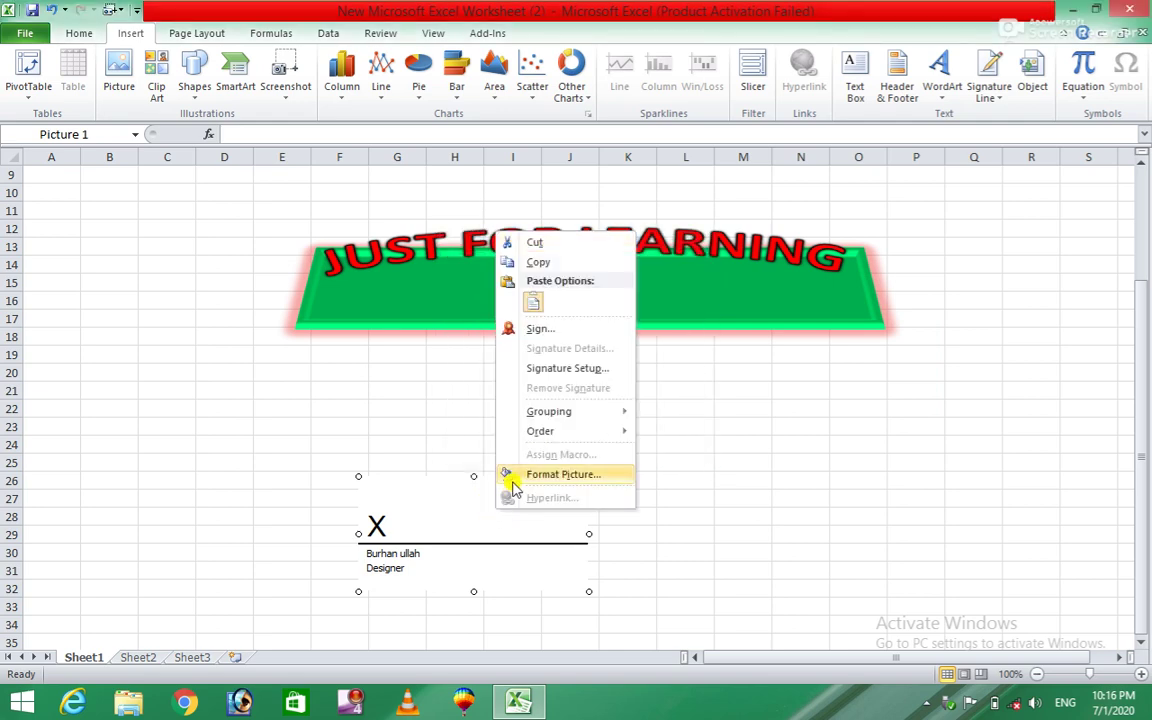
click(539, 331)
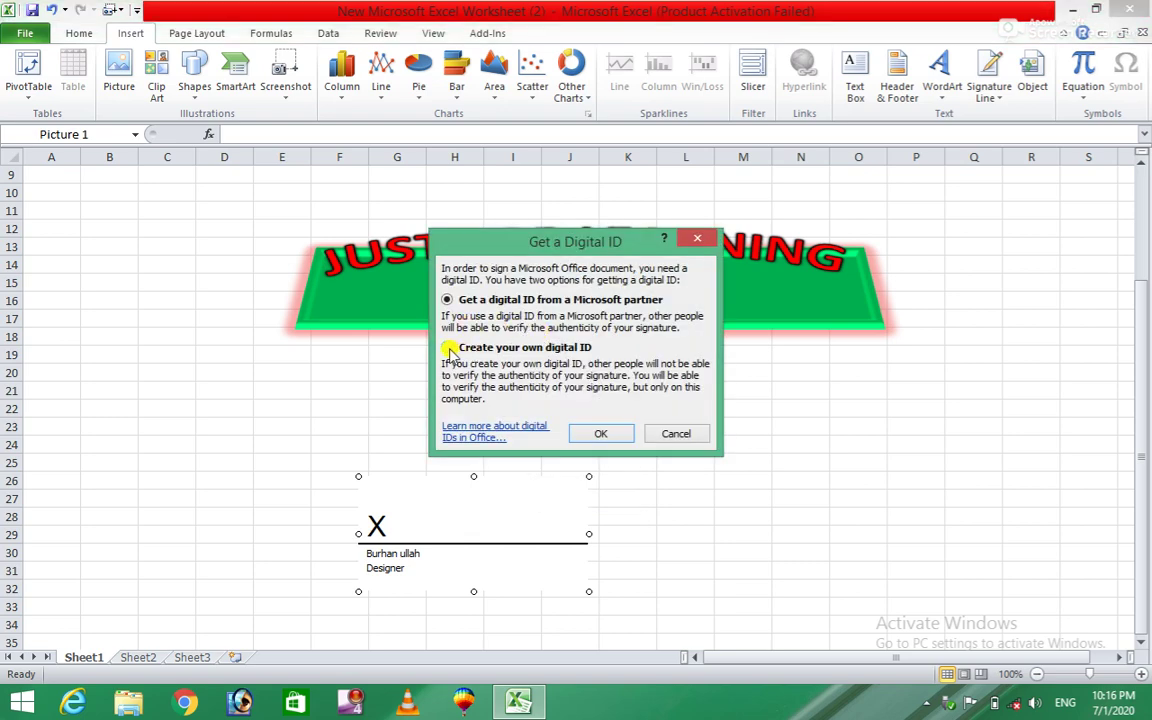
click(448, 348)
click(604, 434)
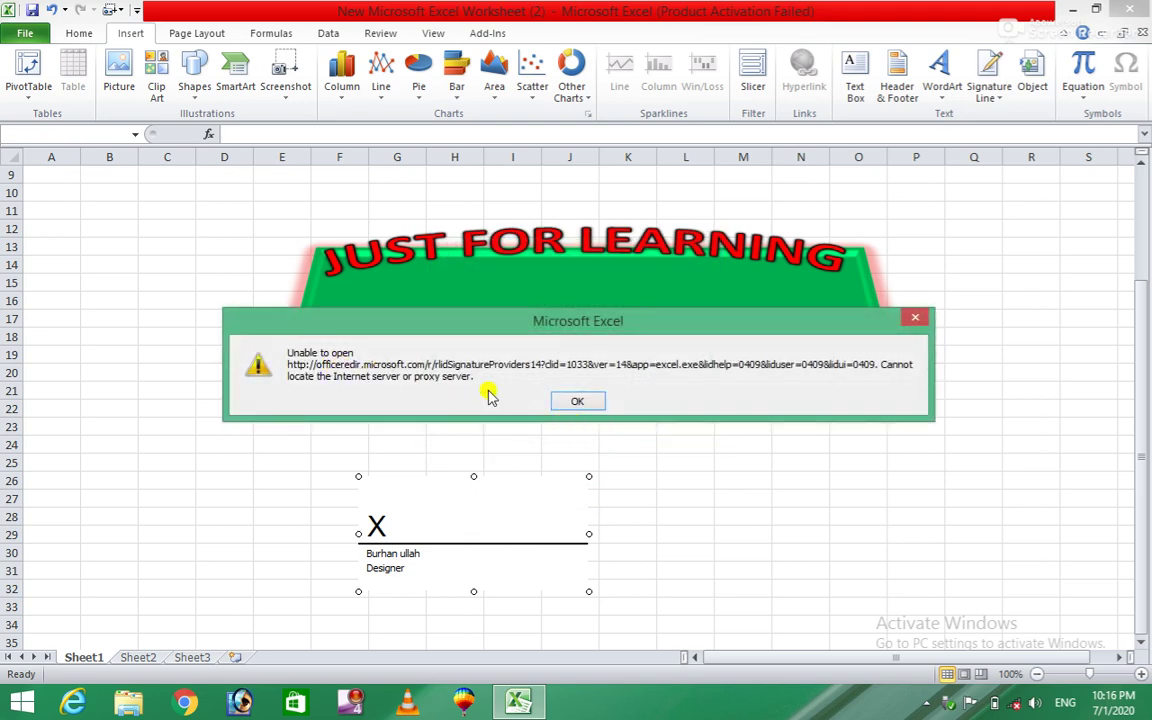
click(574, 403)
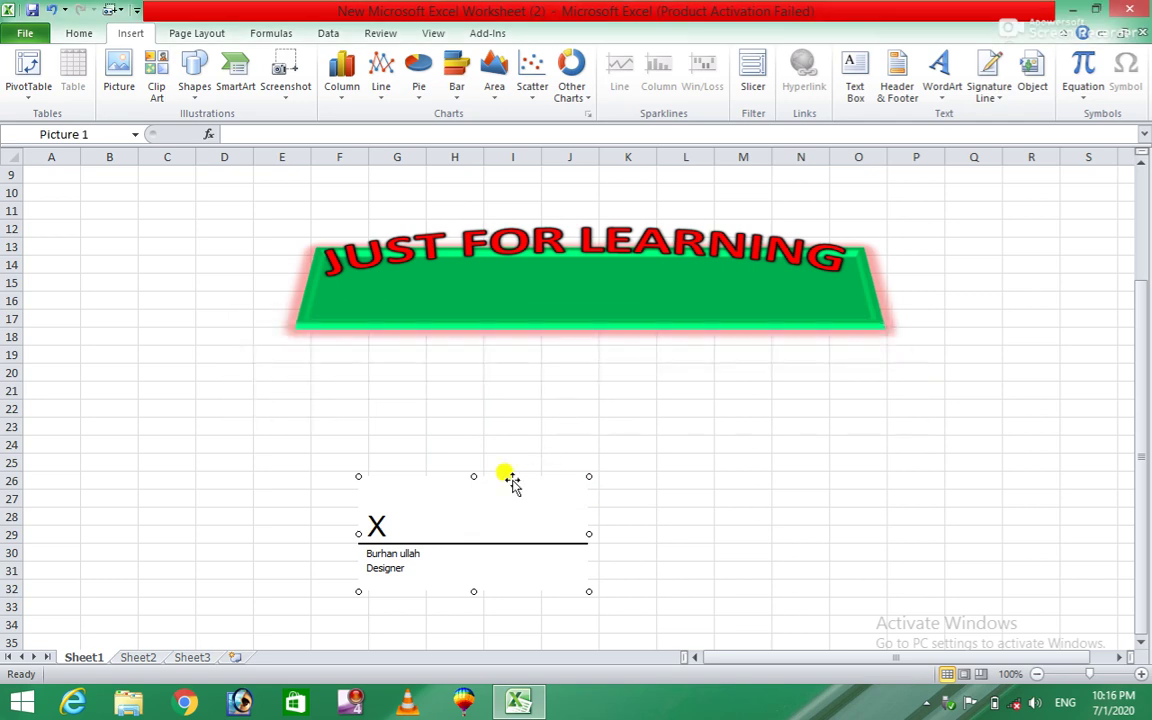
right_click(493, 515)
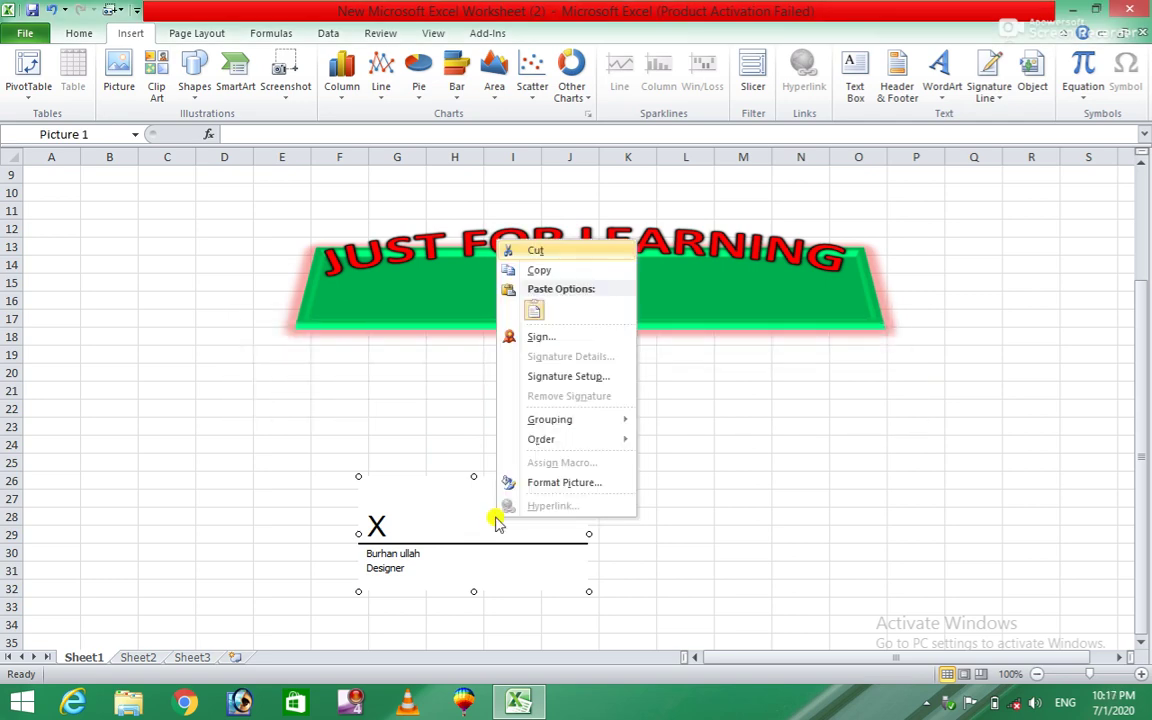
click(576, 542)
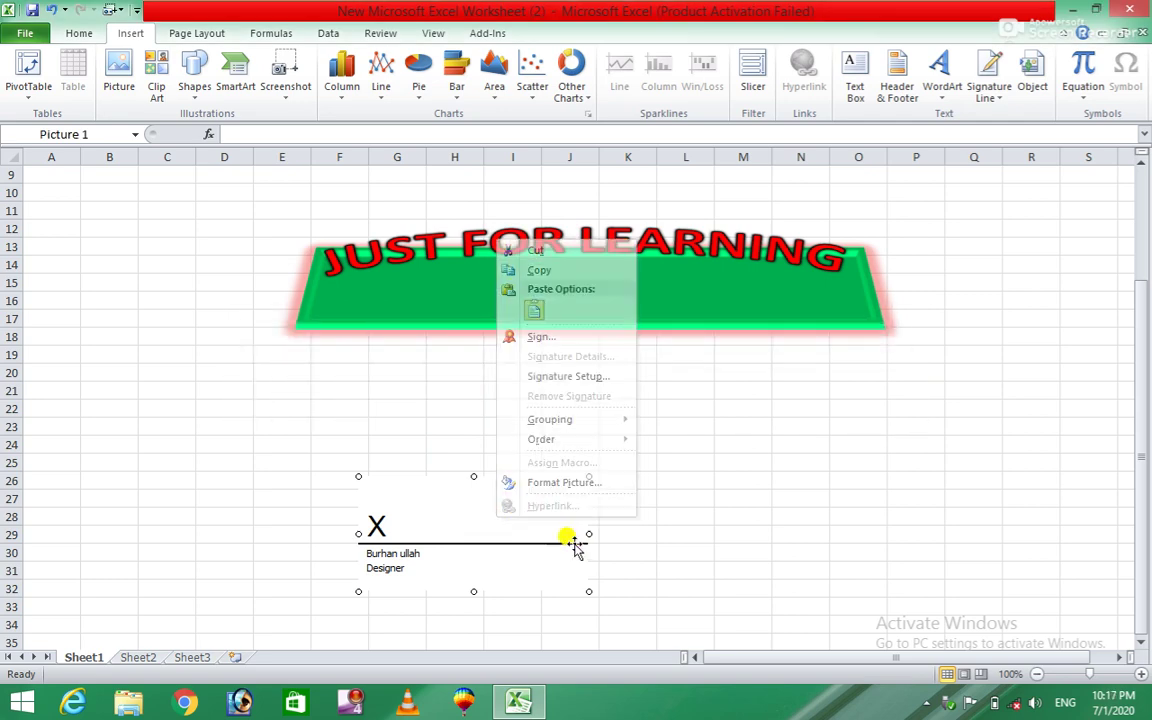
click(995, 97)
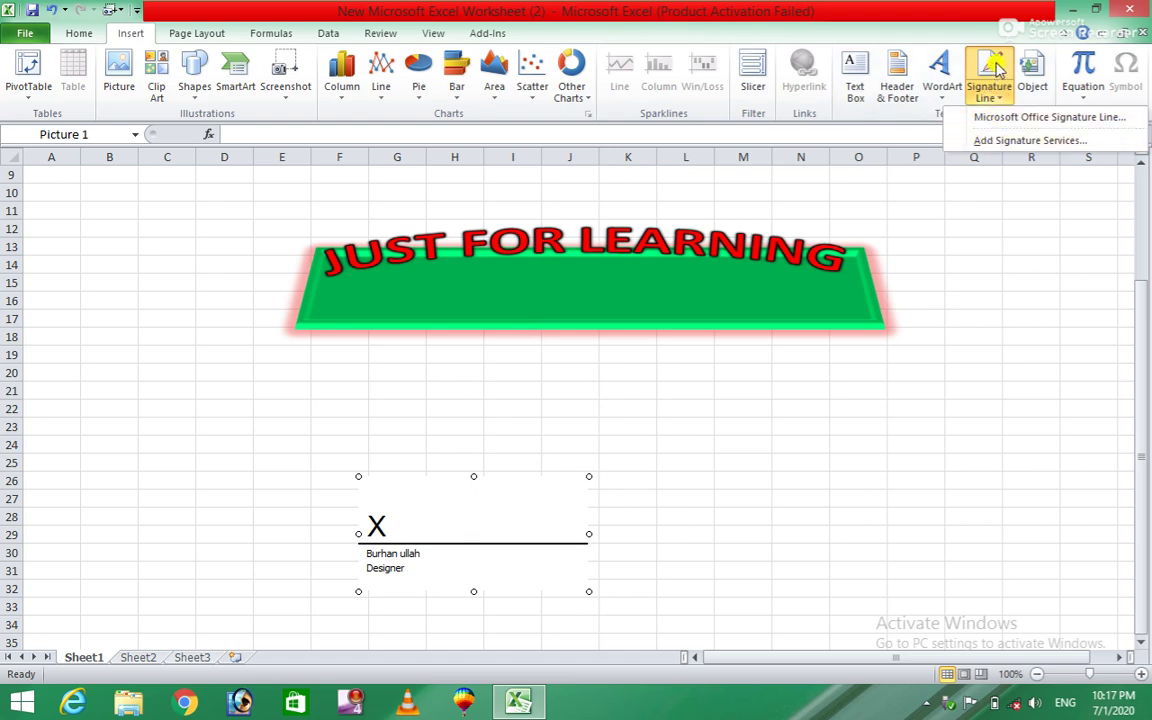
click(990, 118)
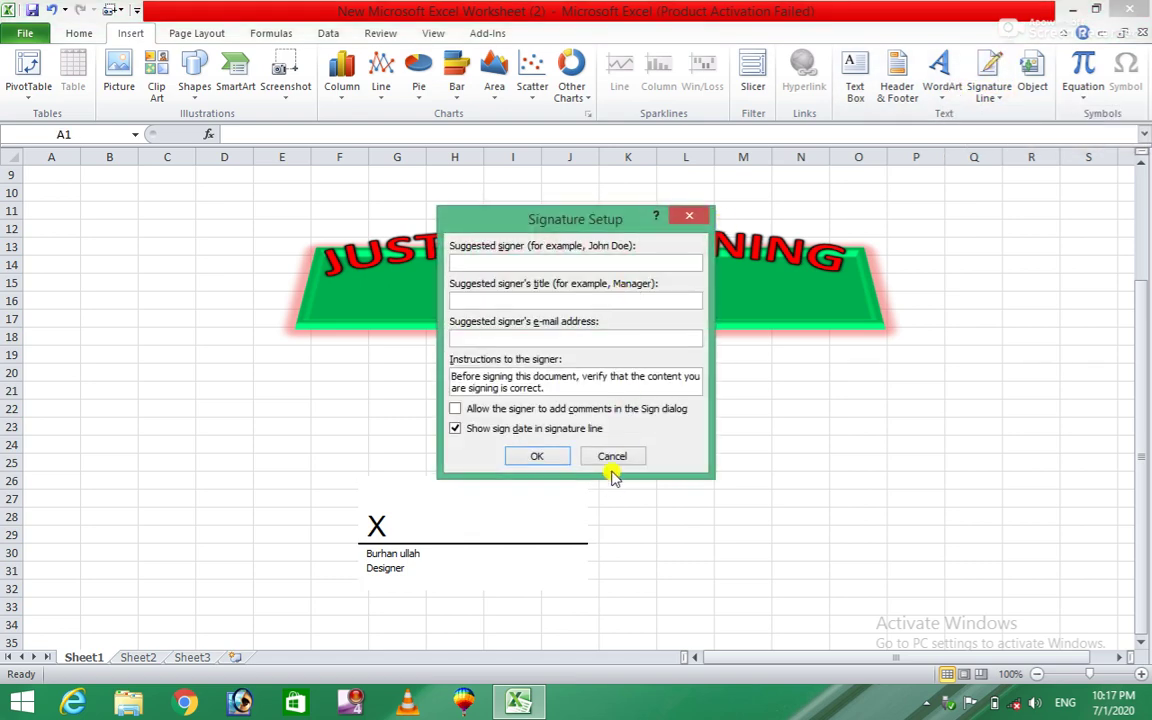
click(614, 458)
right_click(462, 533)
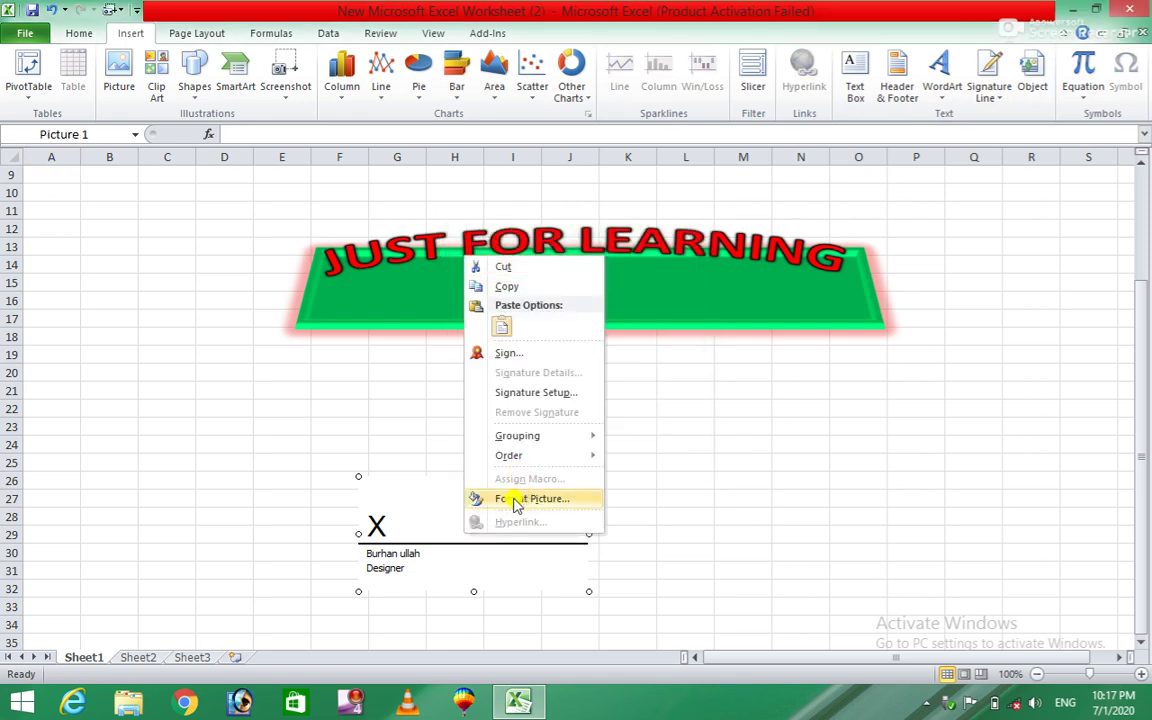
click(476, 500)
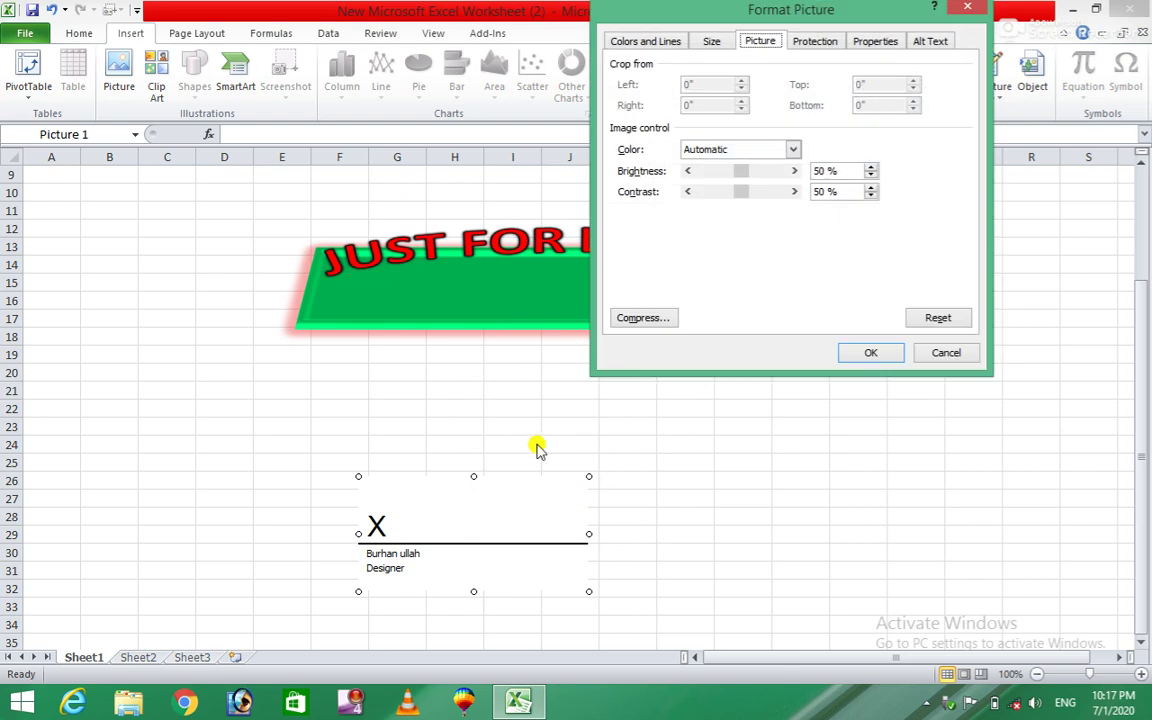
click(940, 356)
right_click(484, 505)
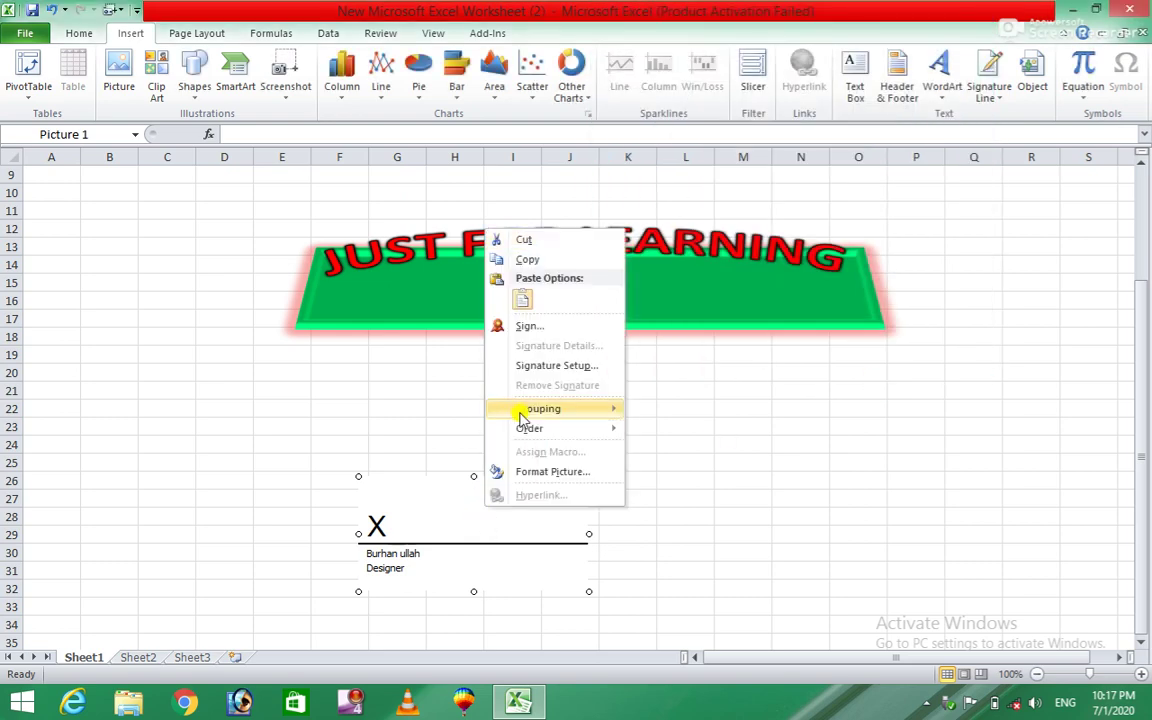
click(533, 324)
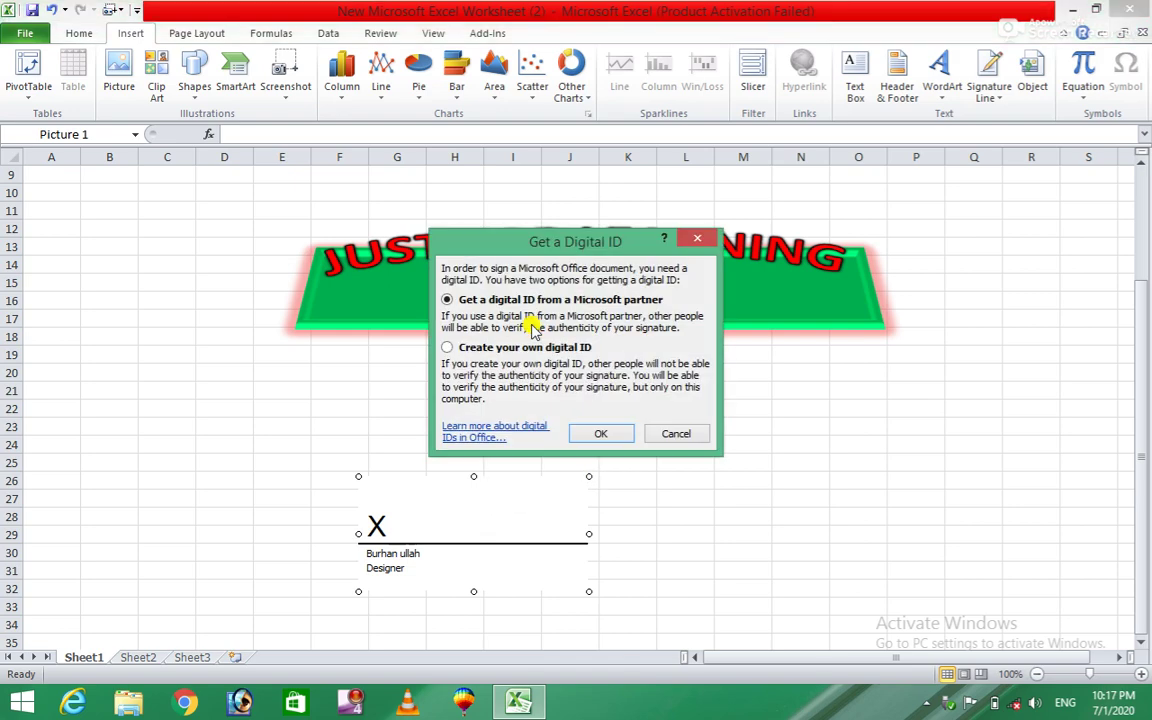
click(603, 433)
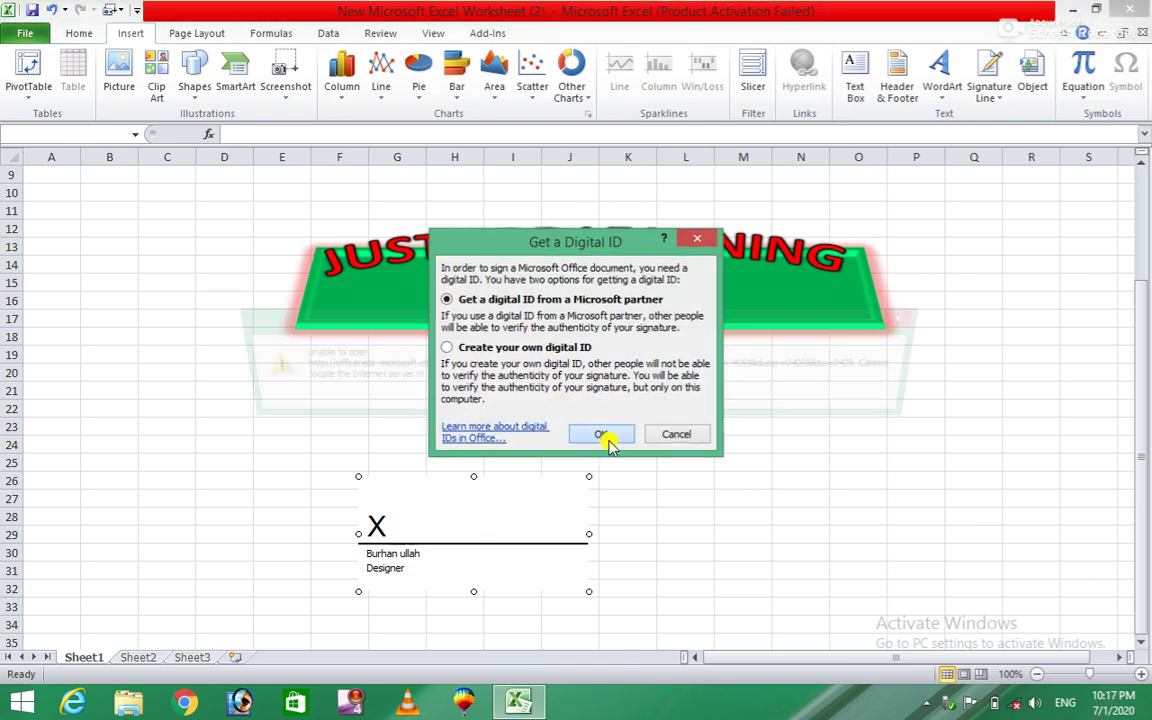
click(582, 401)
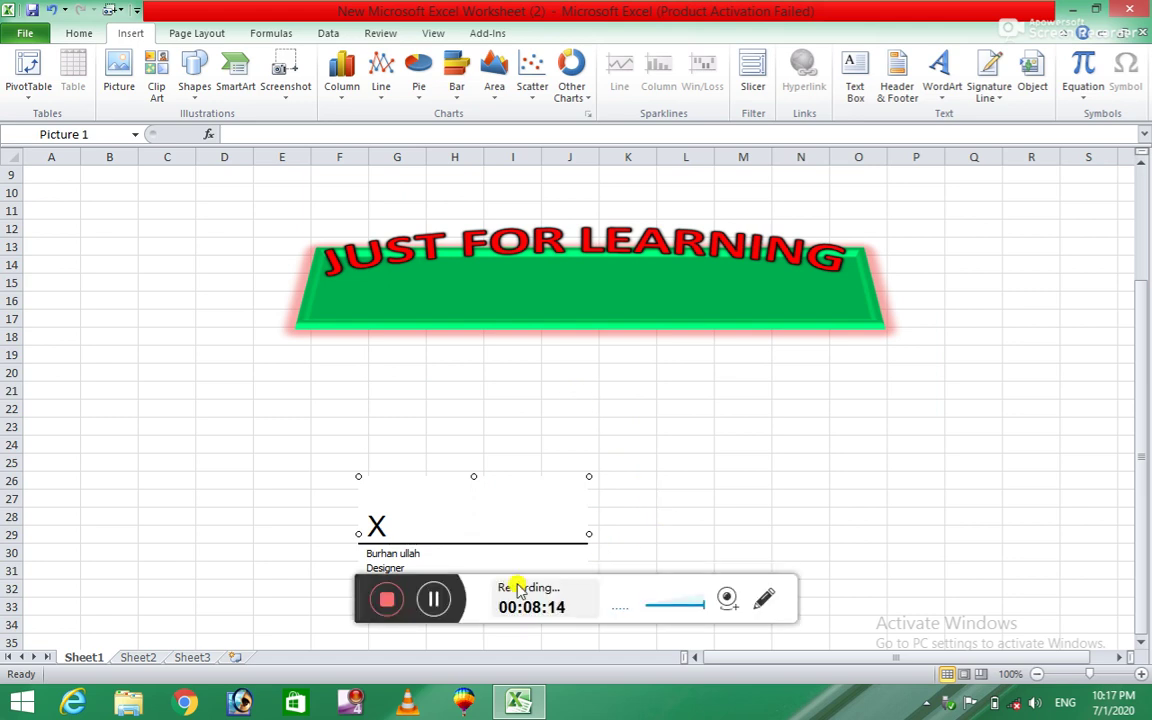
click(432, 600)
Sign the Designer signature line using the 1234 image from the Pictures folder.
click(432, 600)
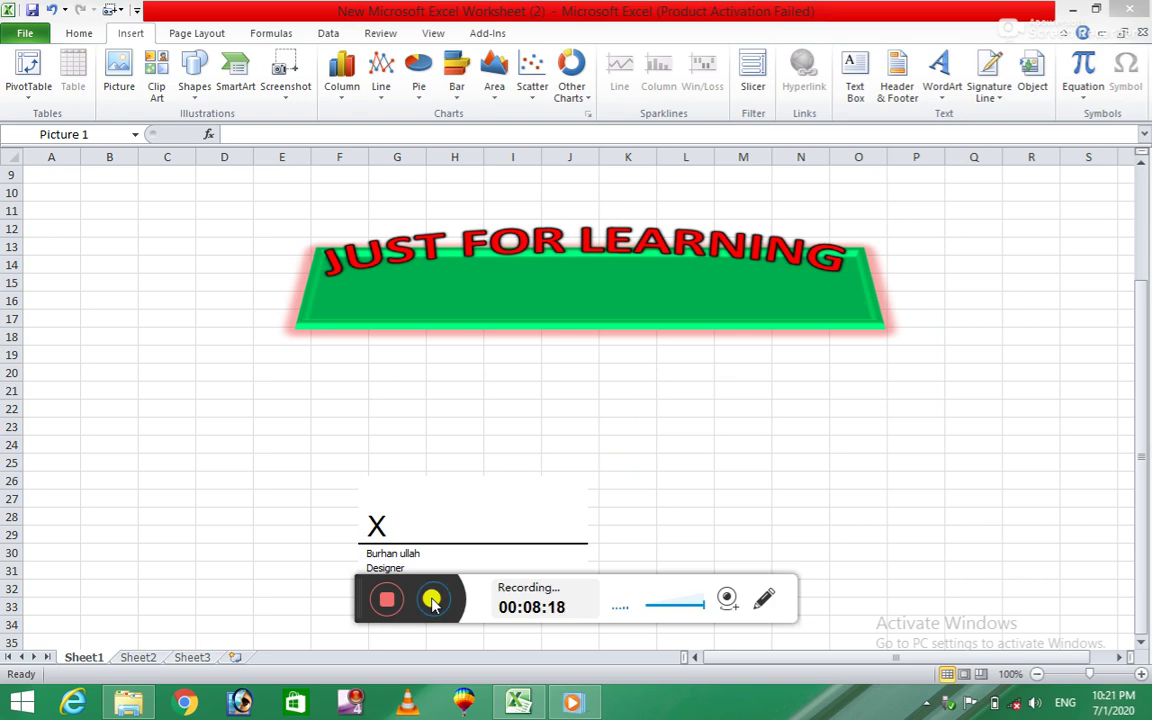
click(460, 520)
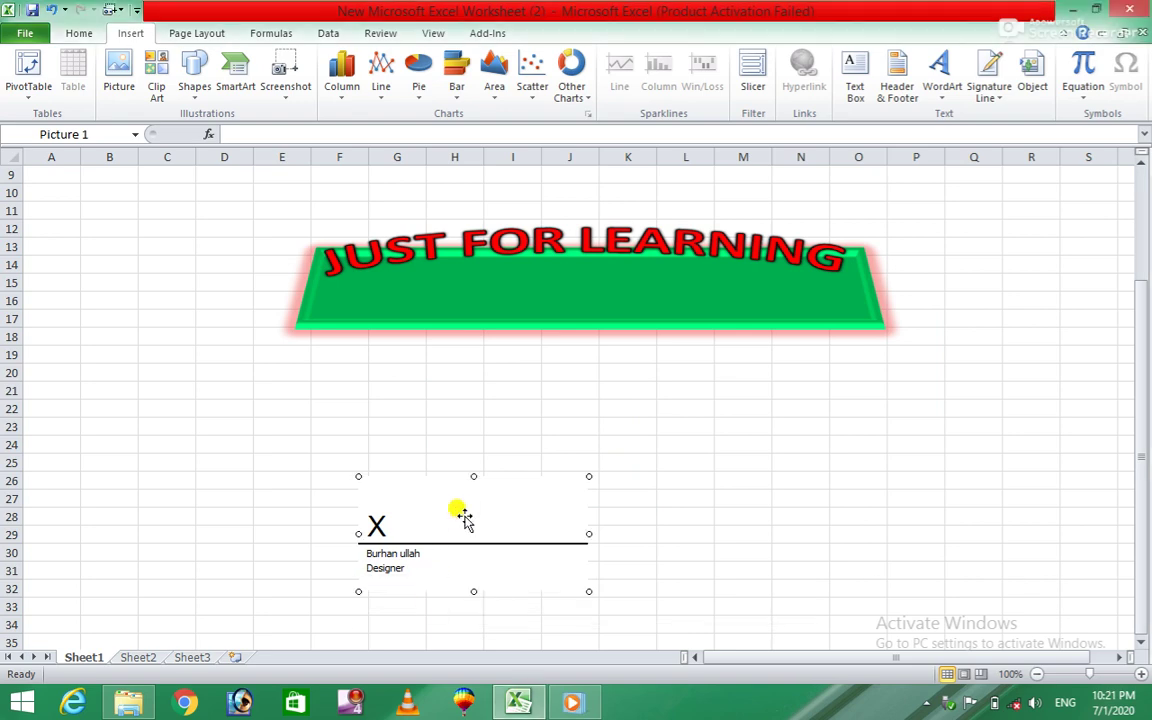
right_click(465, 518)
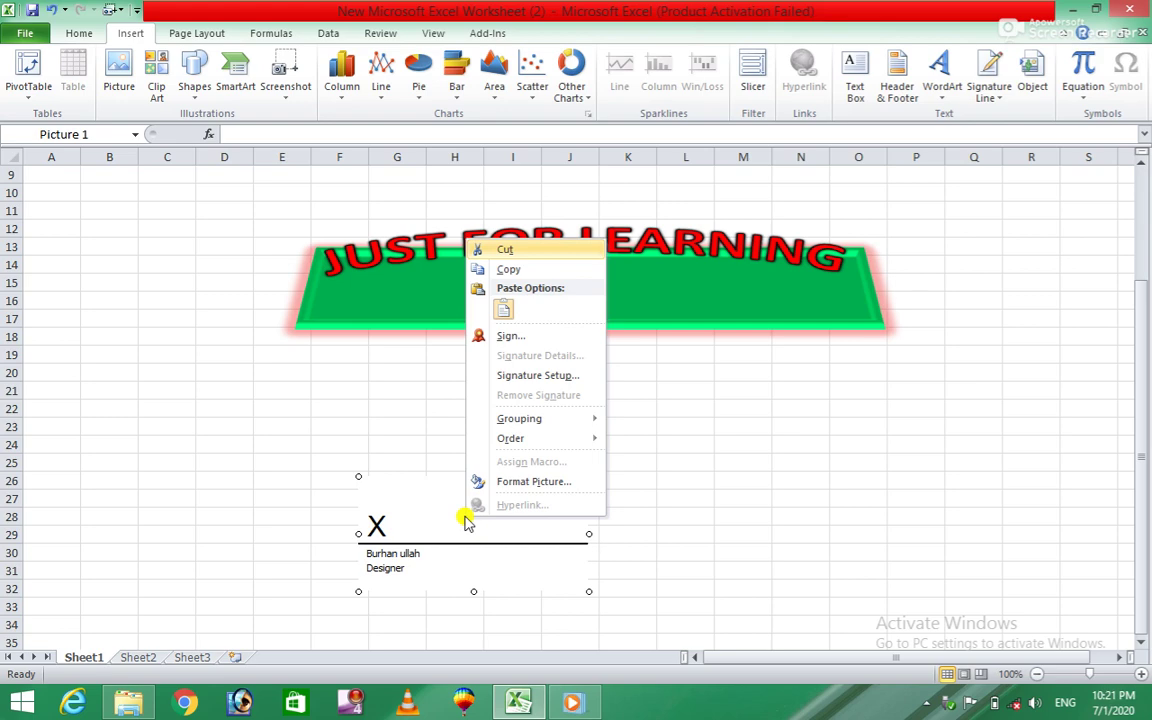
click(514, 336)
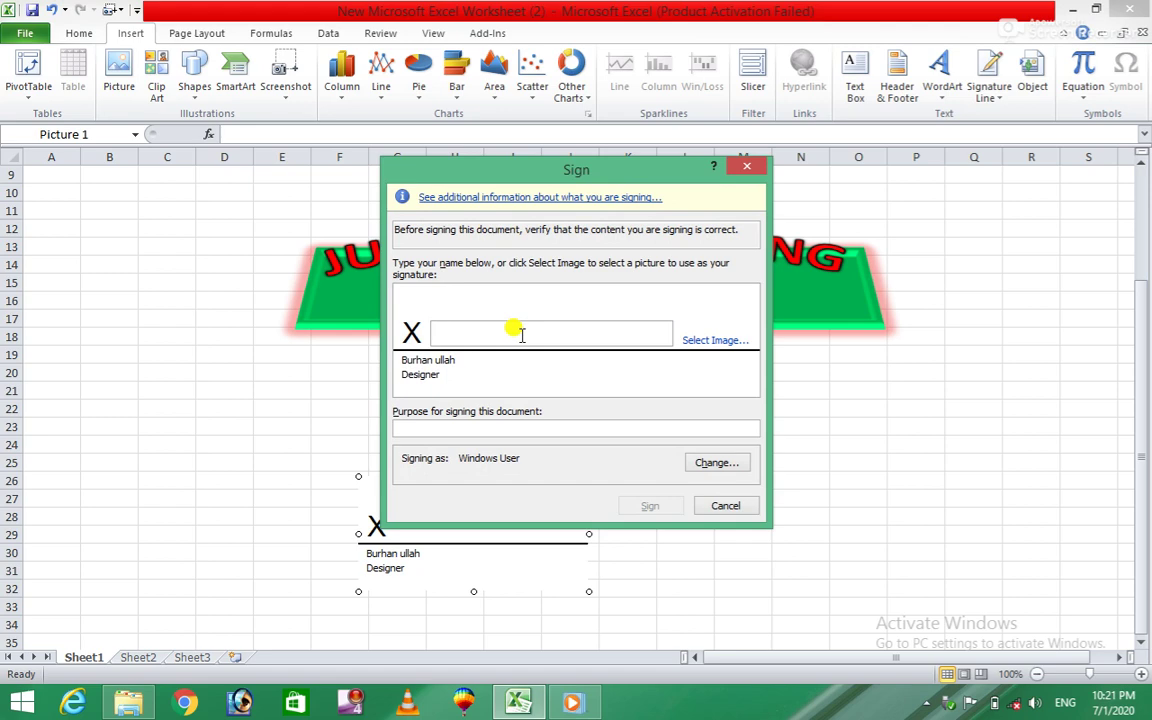
click(697, 341)
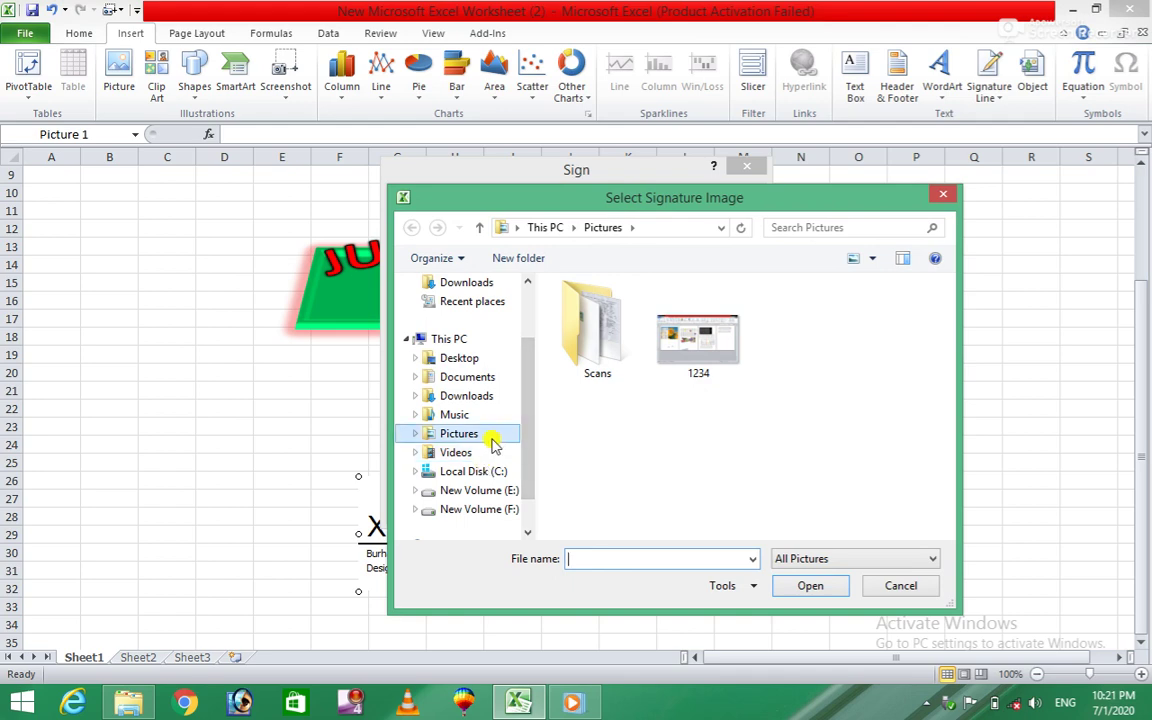
click(590, 348)
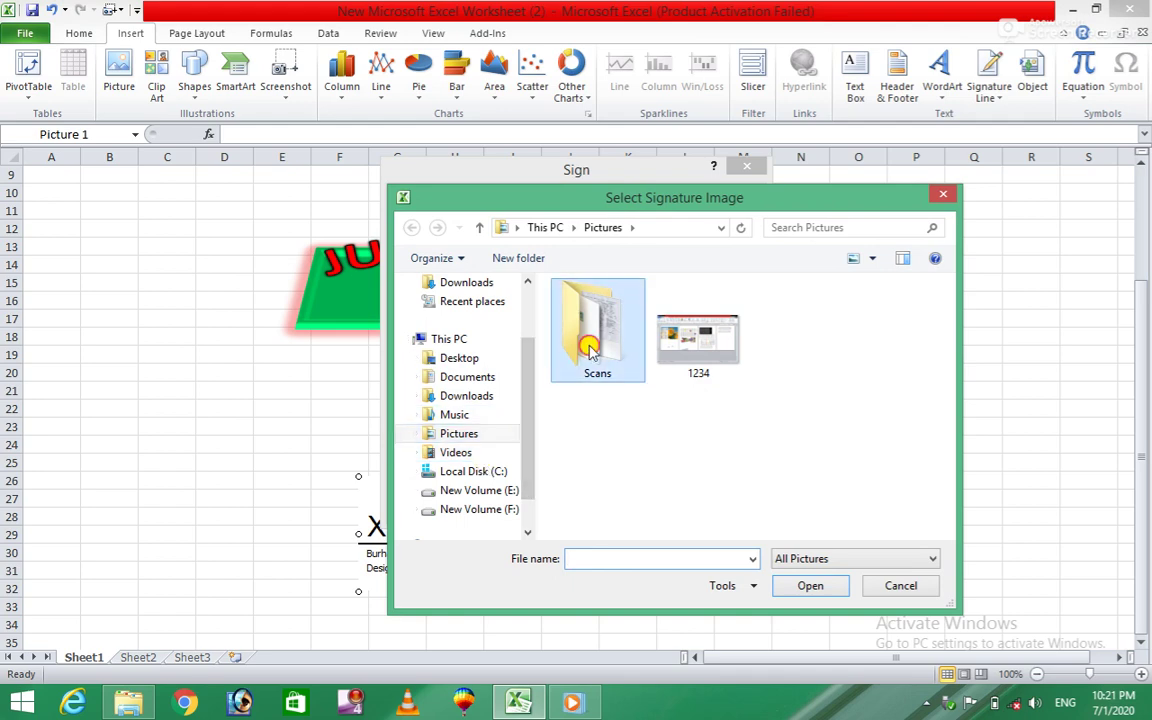
double_click(590, 348)
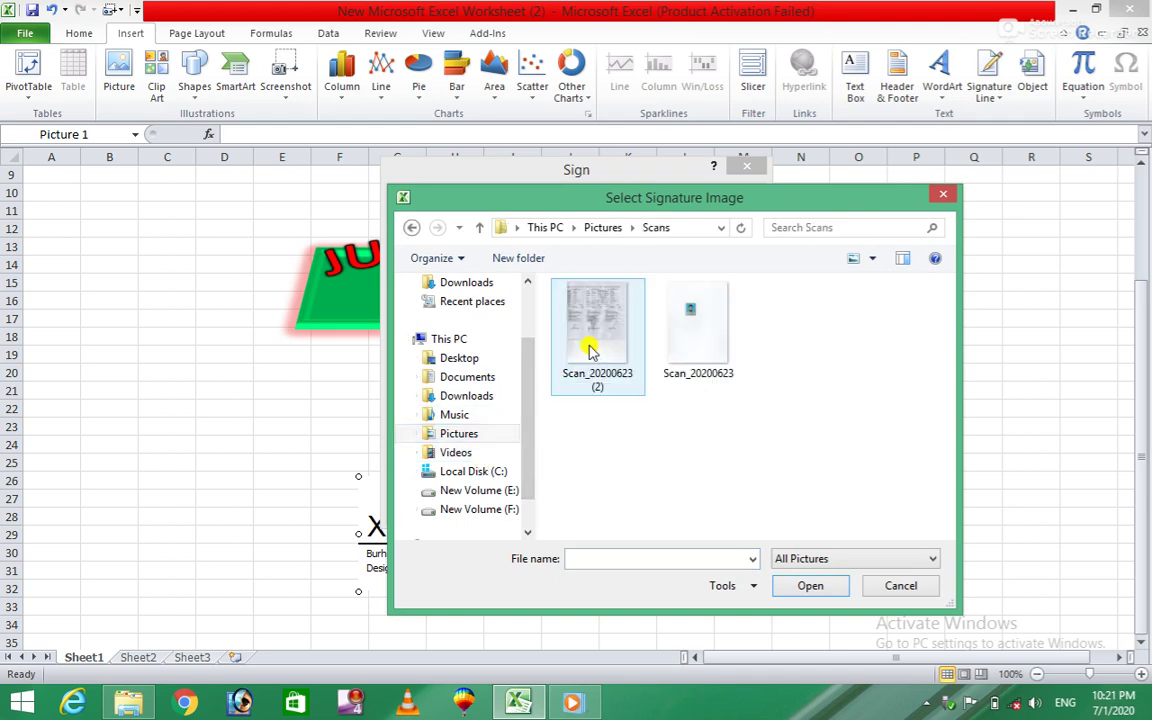
click(415, 227)
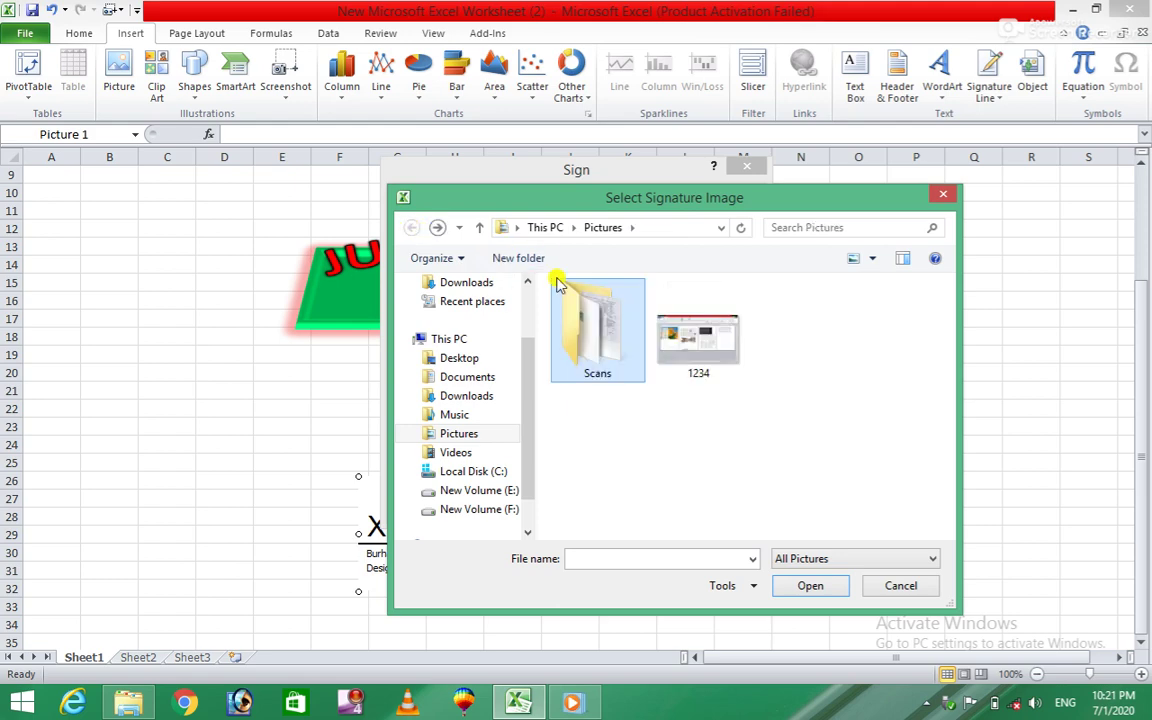
click(727, 341)
click(805, 589)
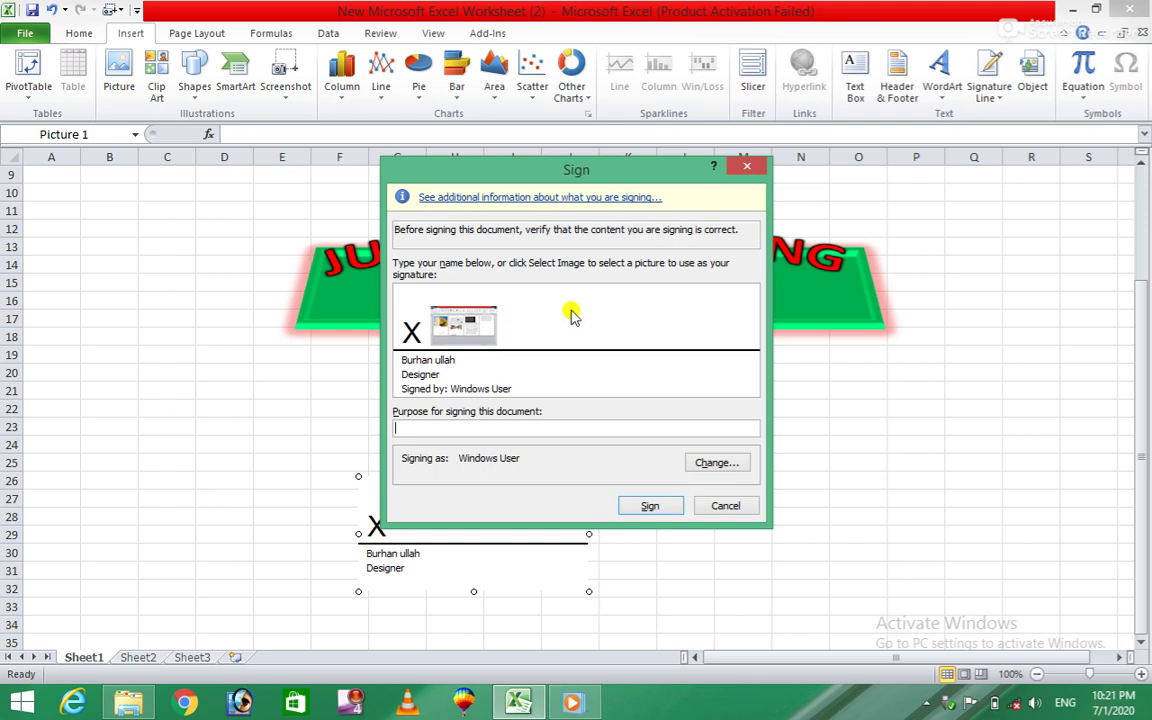
click(647, 508)
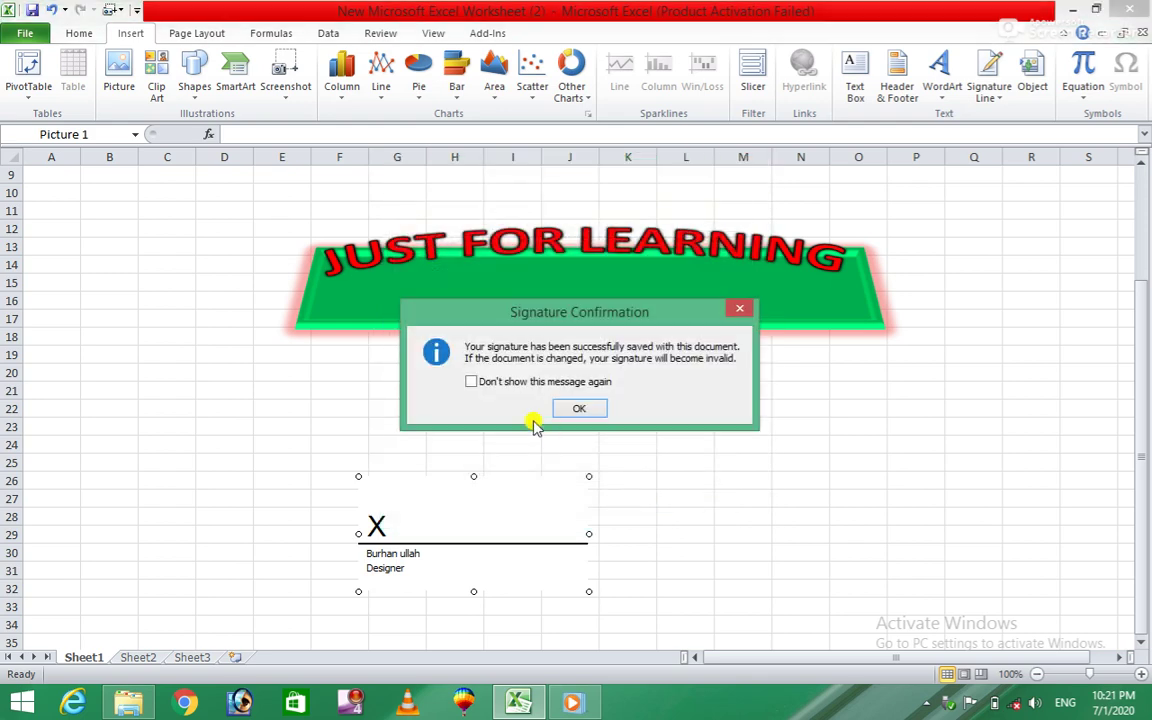
click(471, 381)
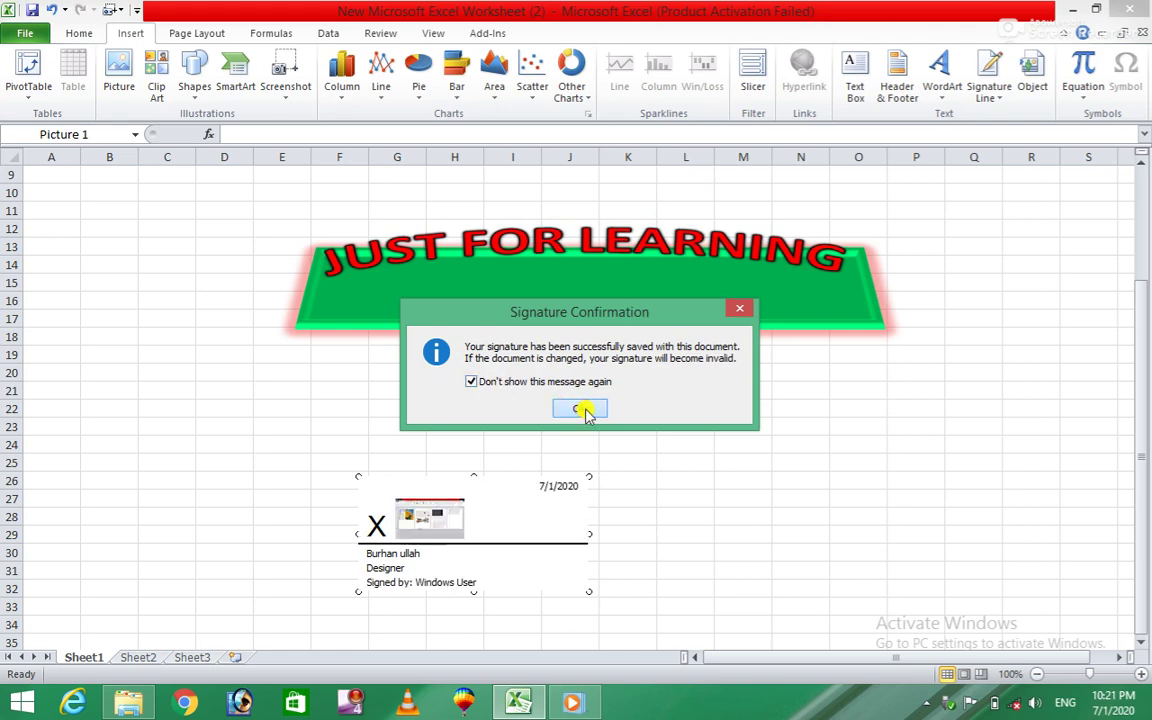
Test the read-only sheet by selecting M19, F20, D18 and G11, then choose Edit Anyway.
click(583, 410)
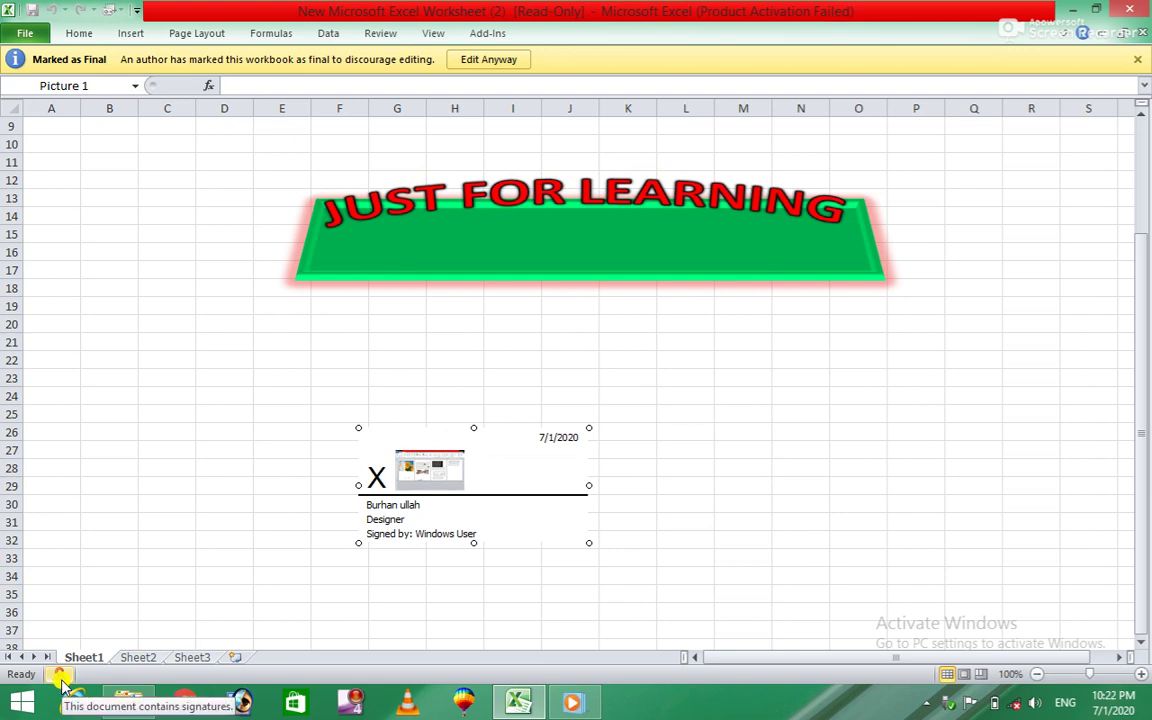
click(764, 302)
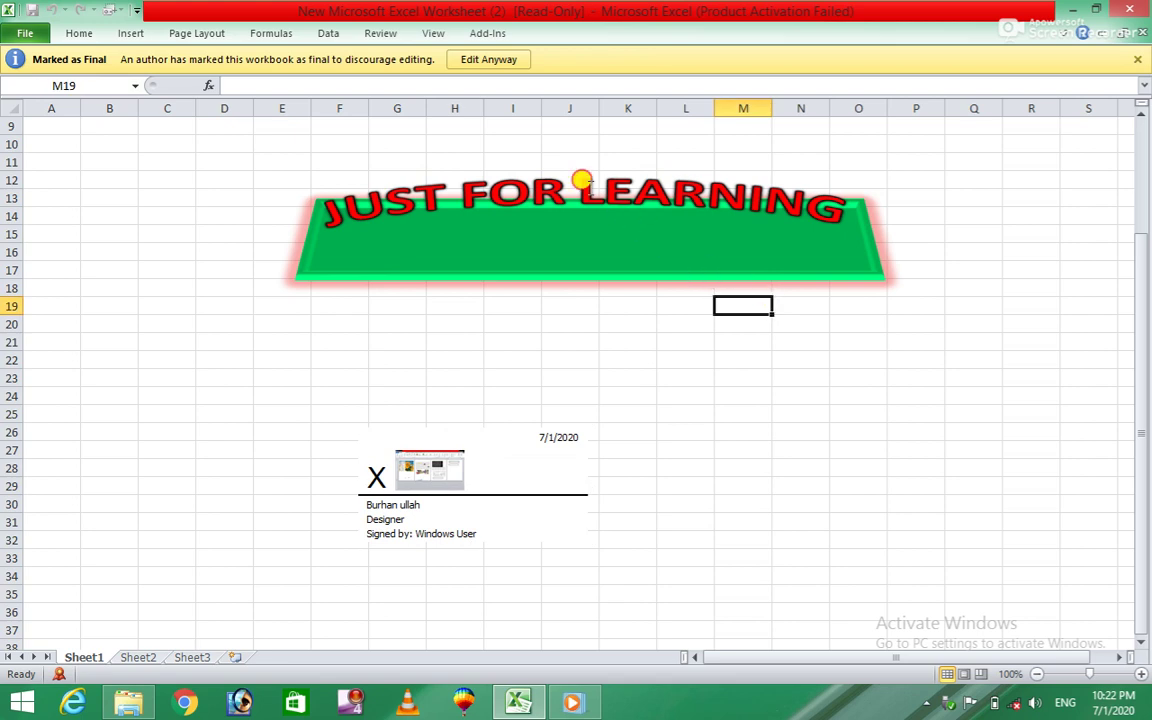
click(350, 320)
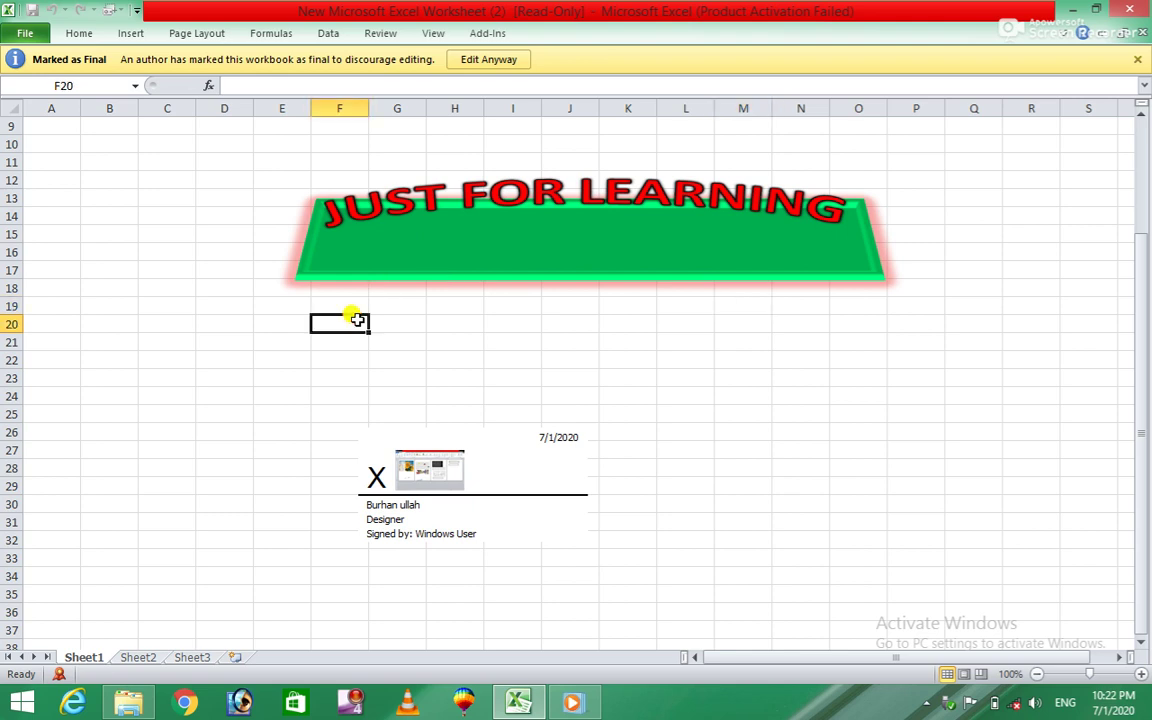
click(219, 293)
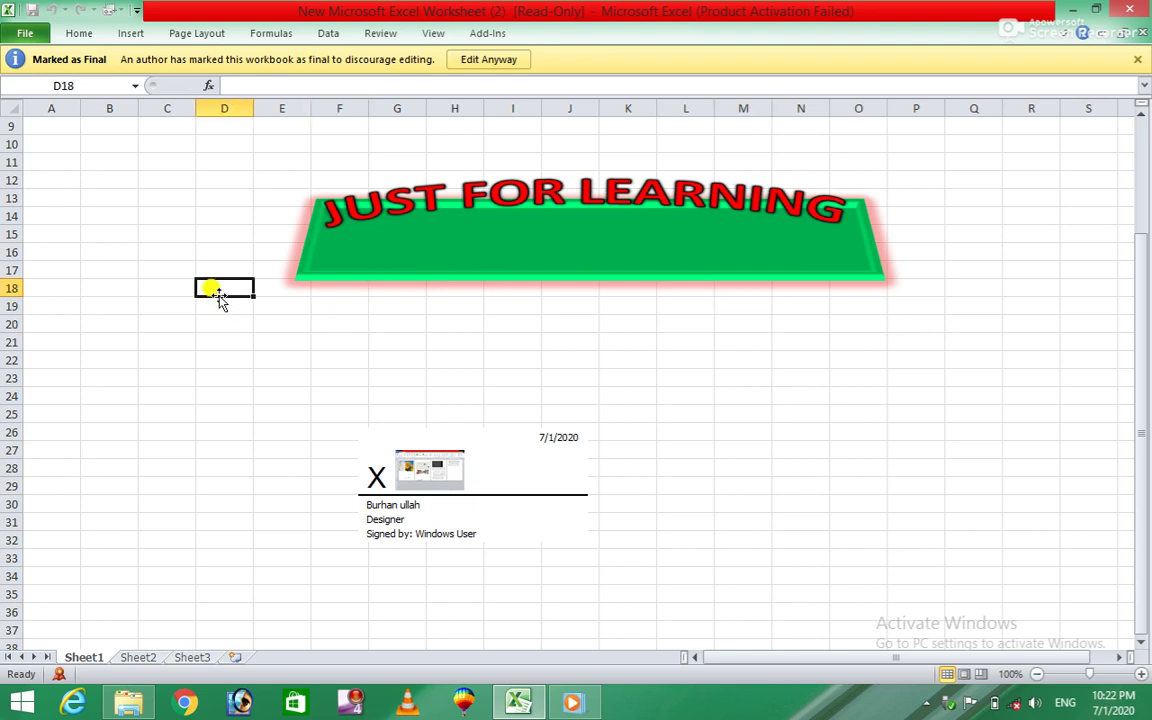
click(405, 168)
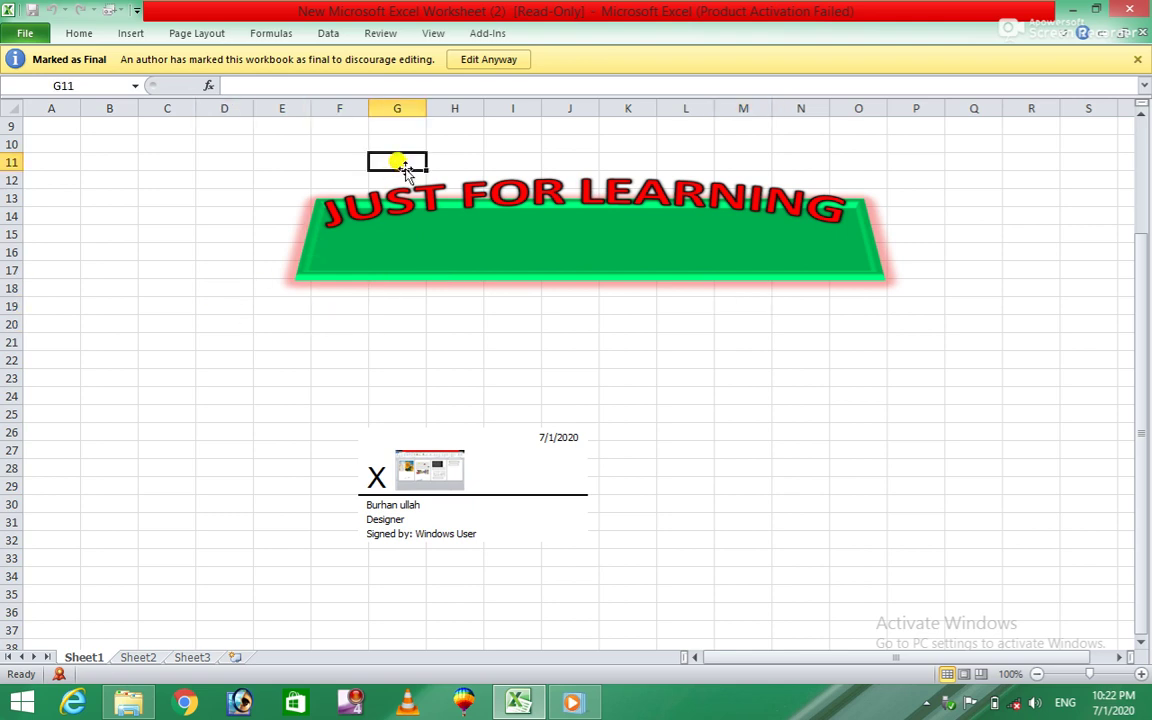
click(495, 62)
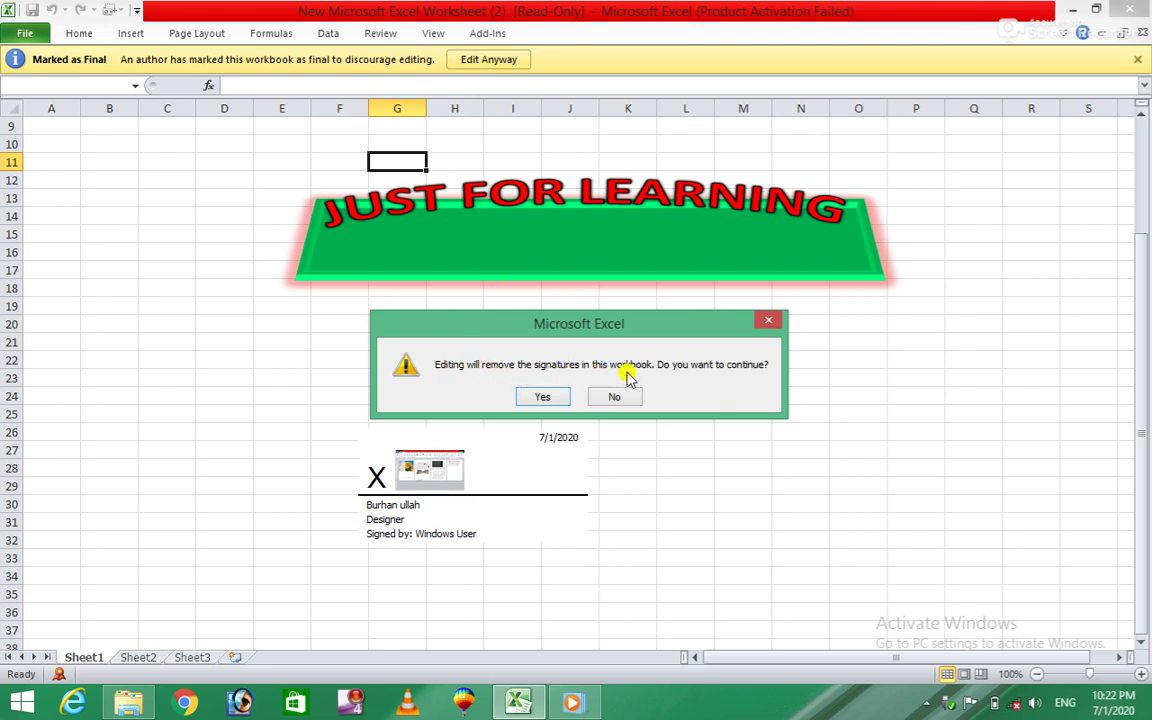
Decline editing, test cells H23, J21, E13:R22, I24, H22, then decline Edit Anyway again.
click(611, 397)
click(432, 378)
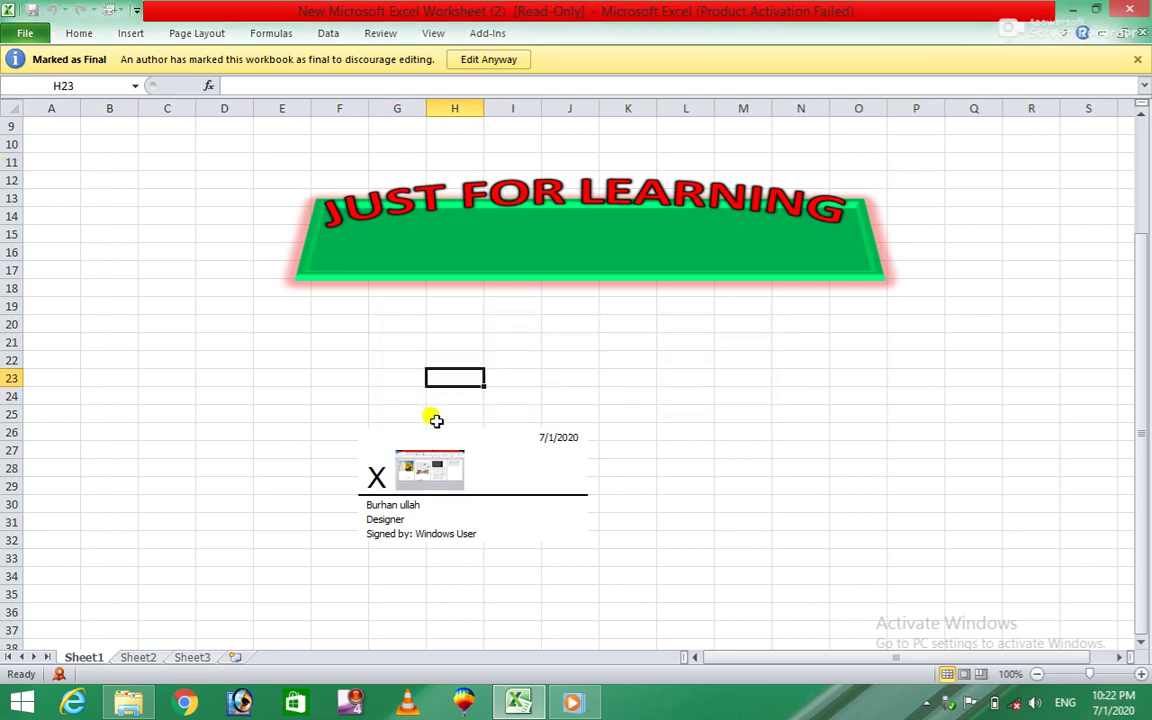
click(440, 460)
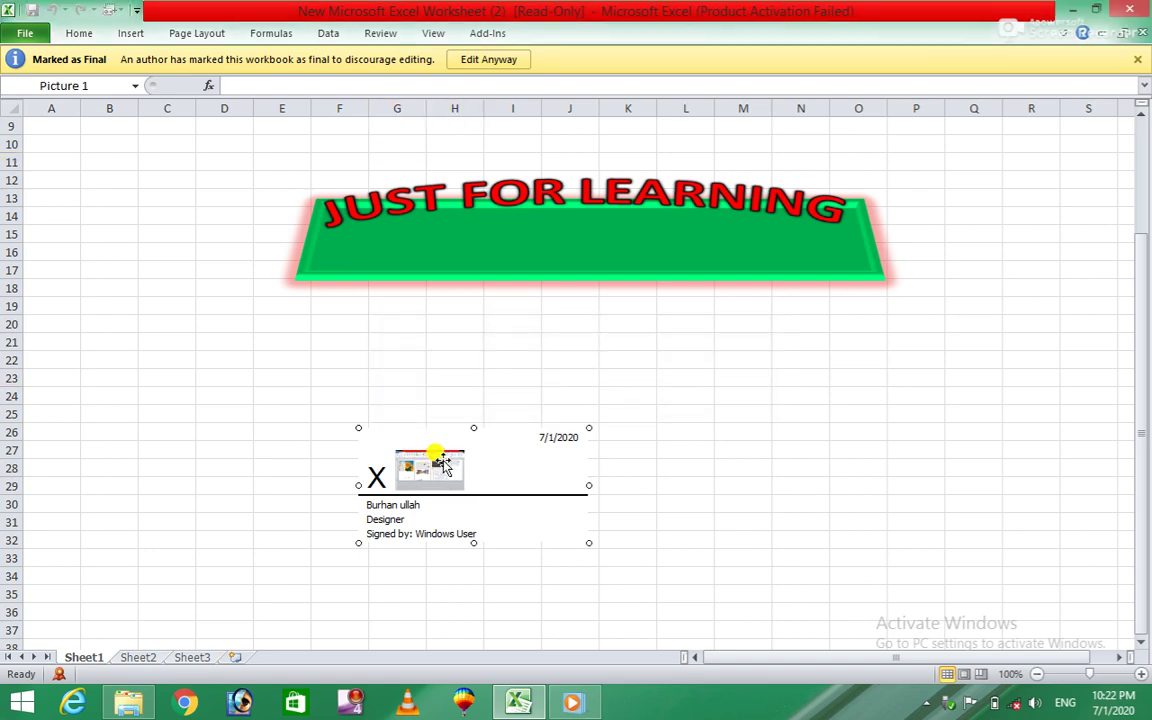
click(551, 343)
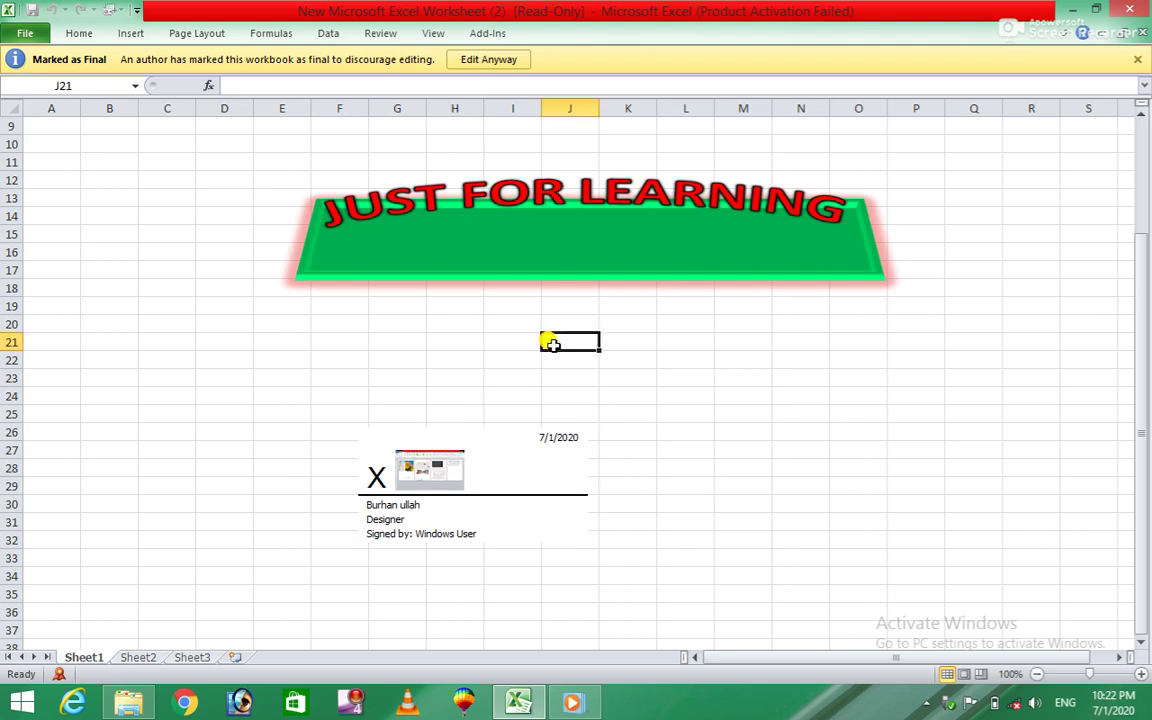
click(262, 192)
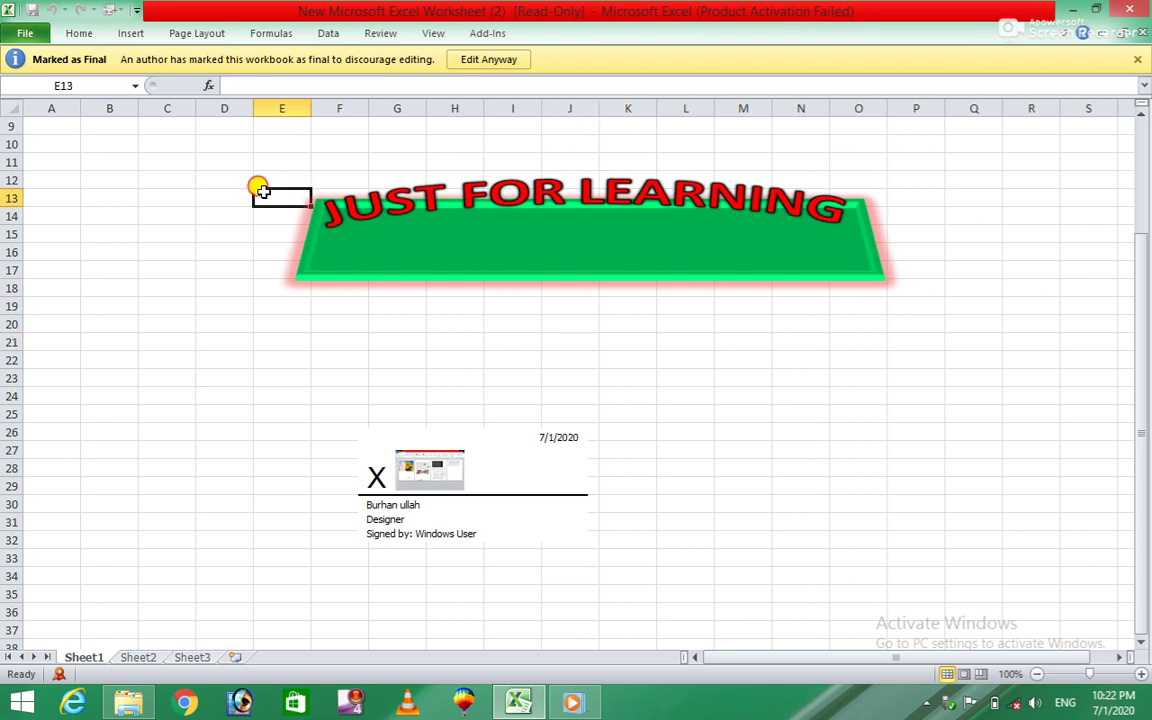
drag(262, 192, 1003, 360)
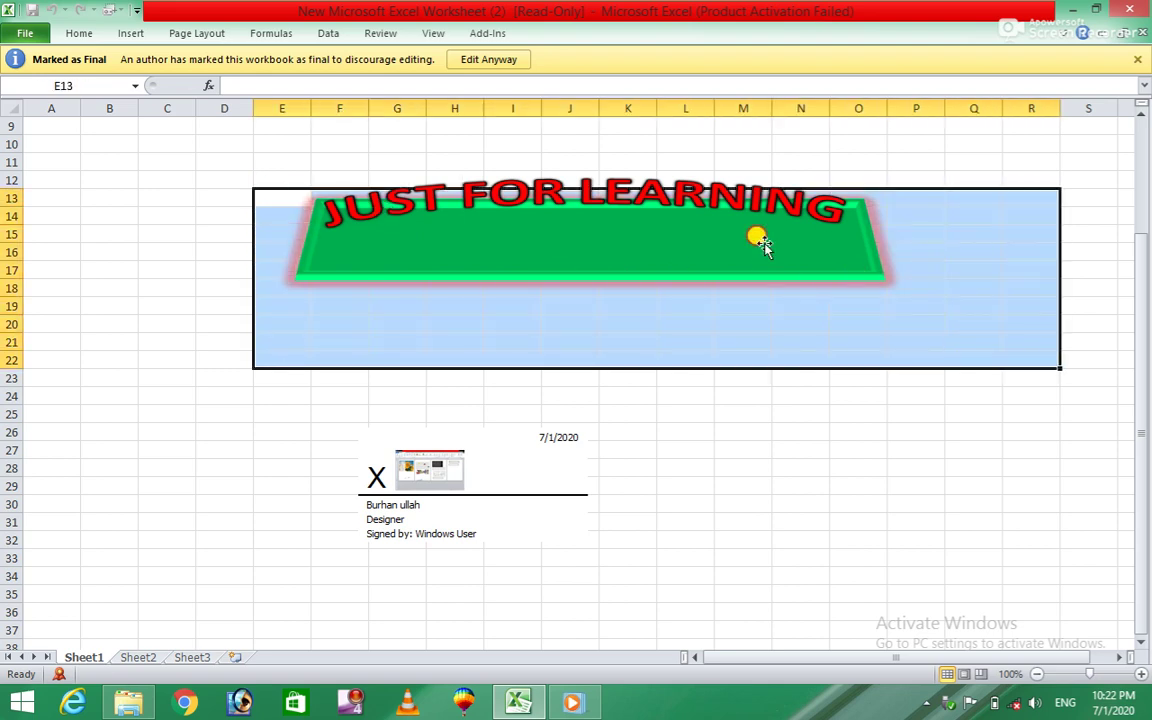
click(527, 393)
click(480, 358)
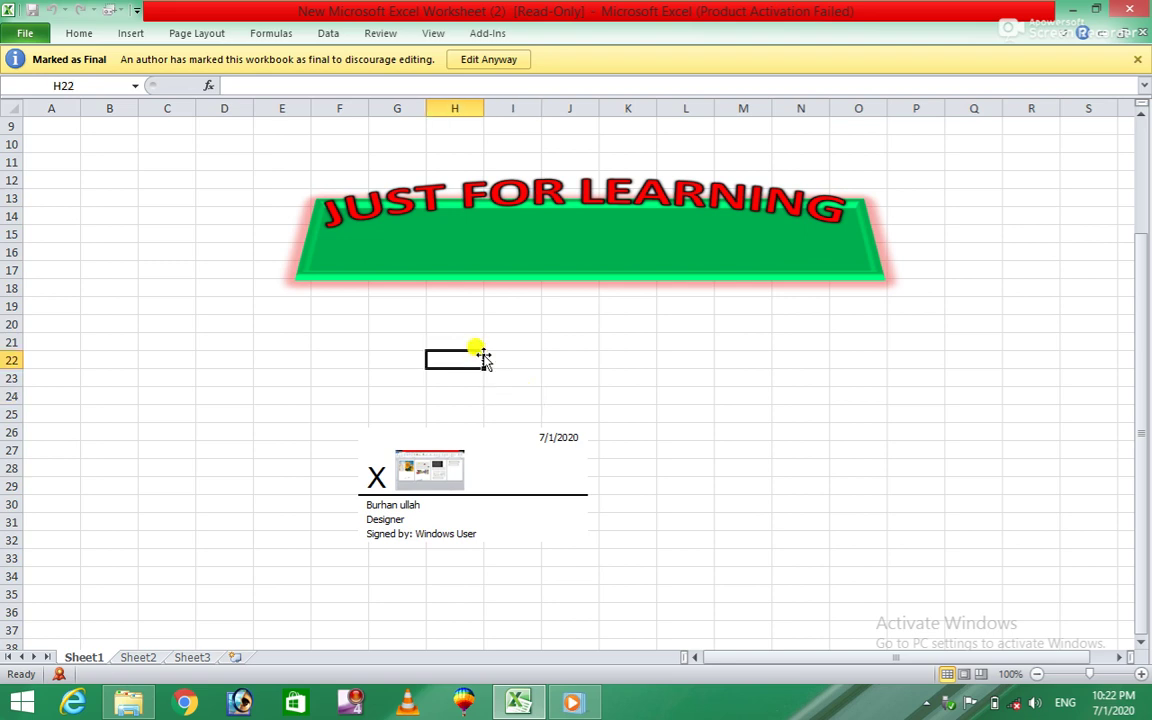
click(446, 500)
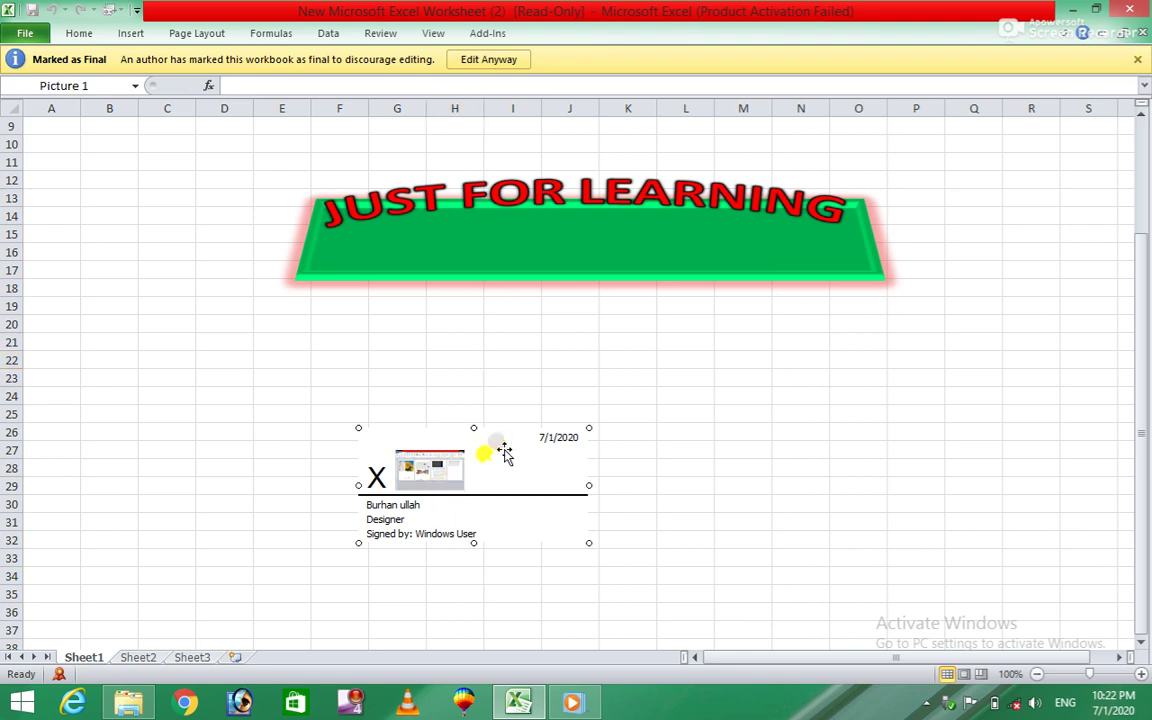
click(489, 68)
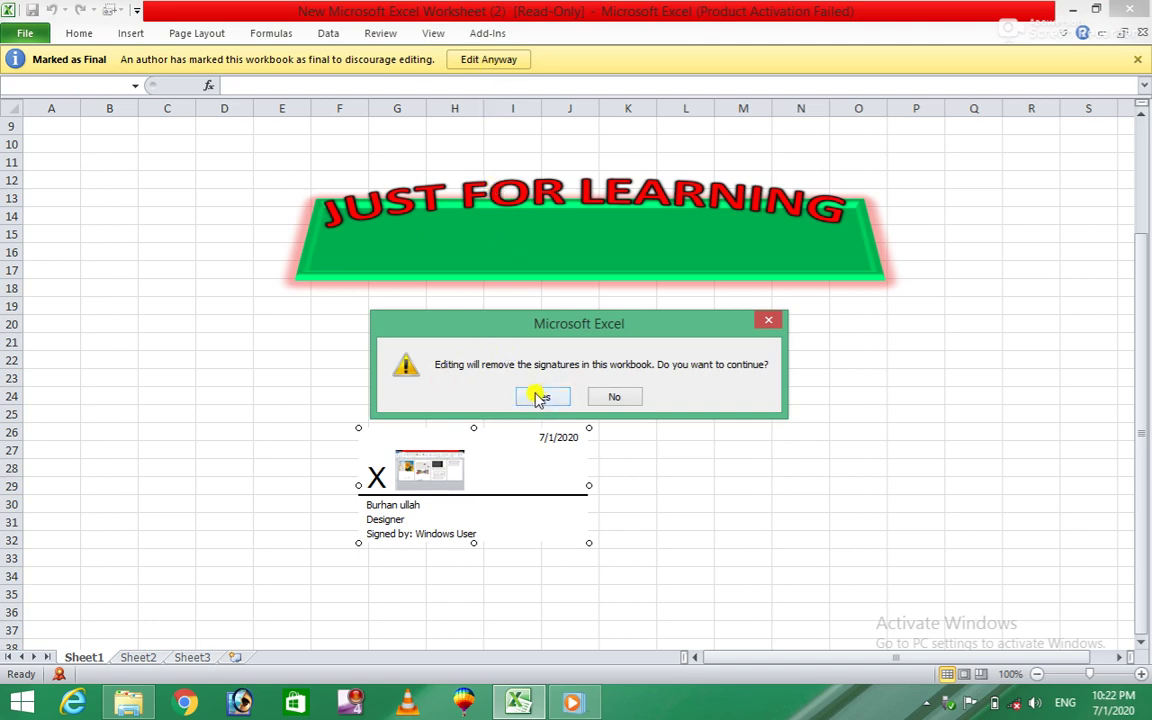
click(614, 397)
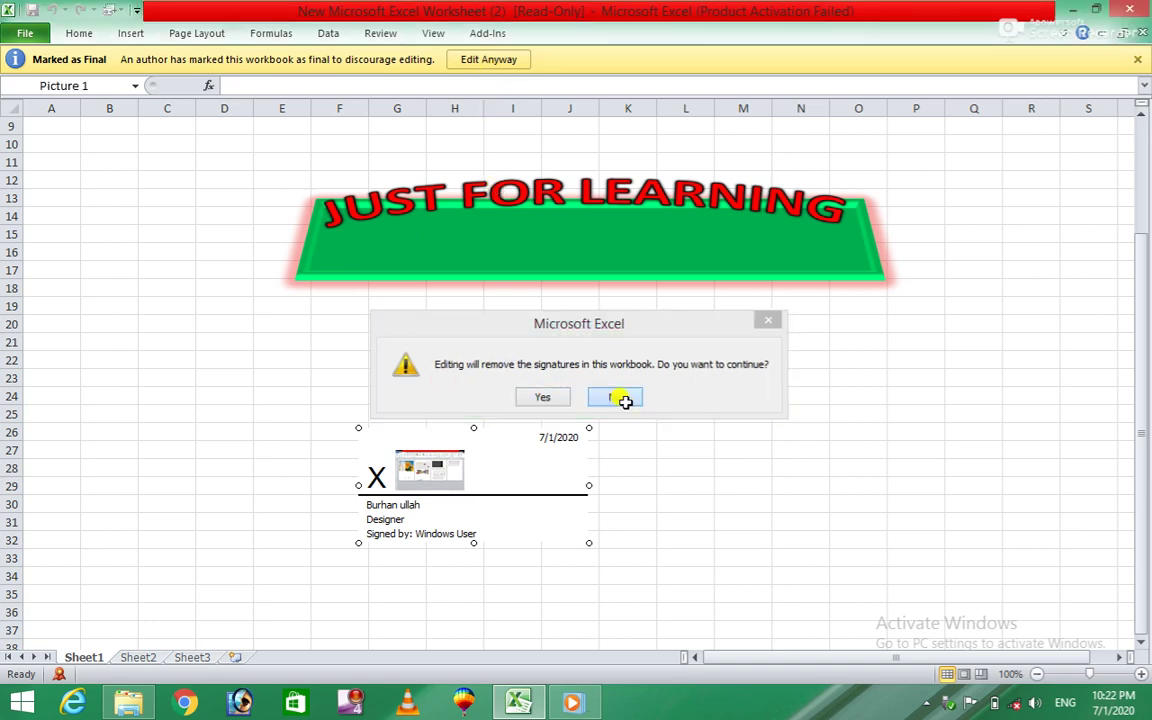
Remove the signature from the Designer line, suppressing the notice, then type 'bkh' in L23.
right_click(527, 464)
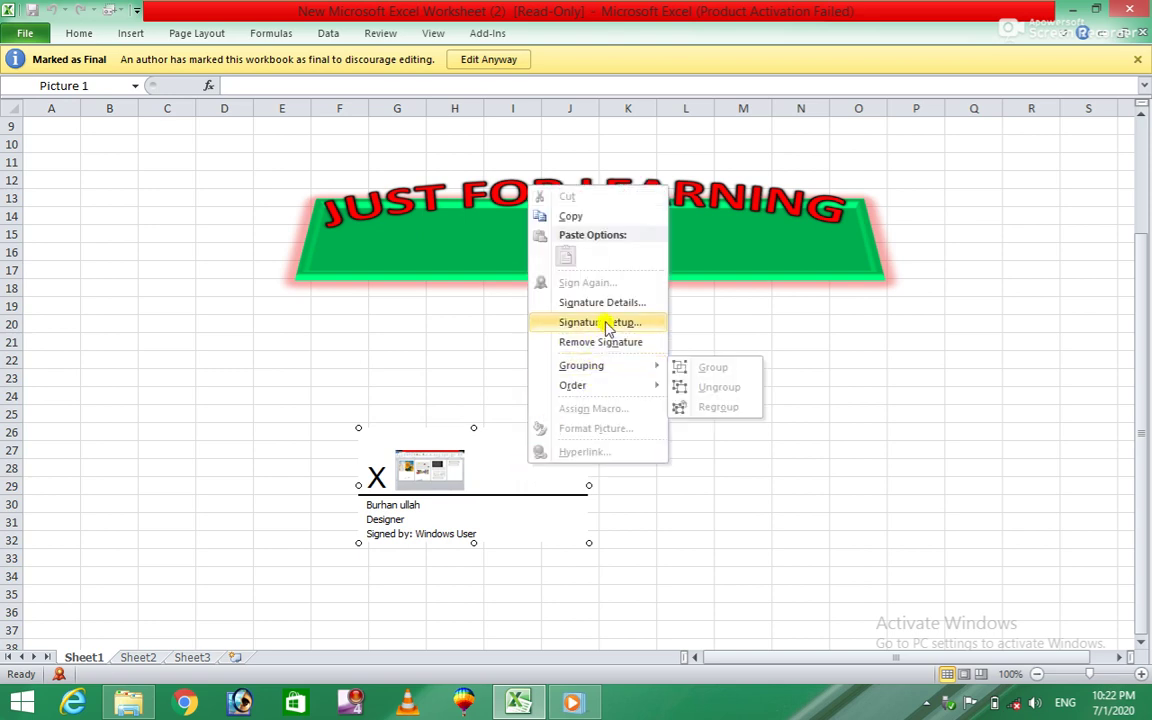
click(595, 345)
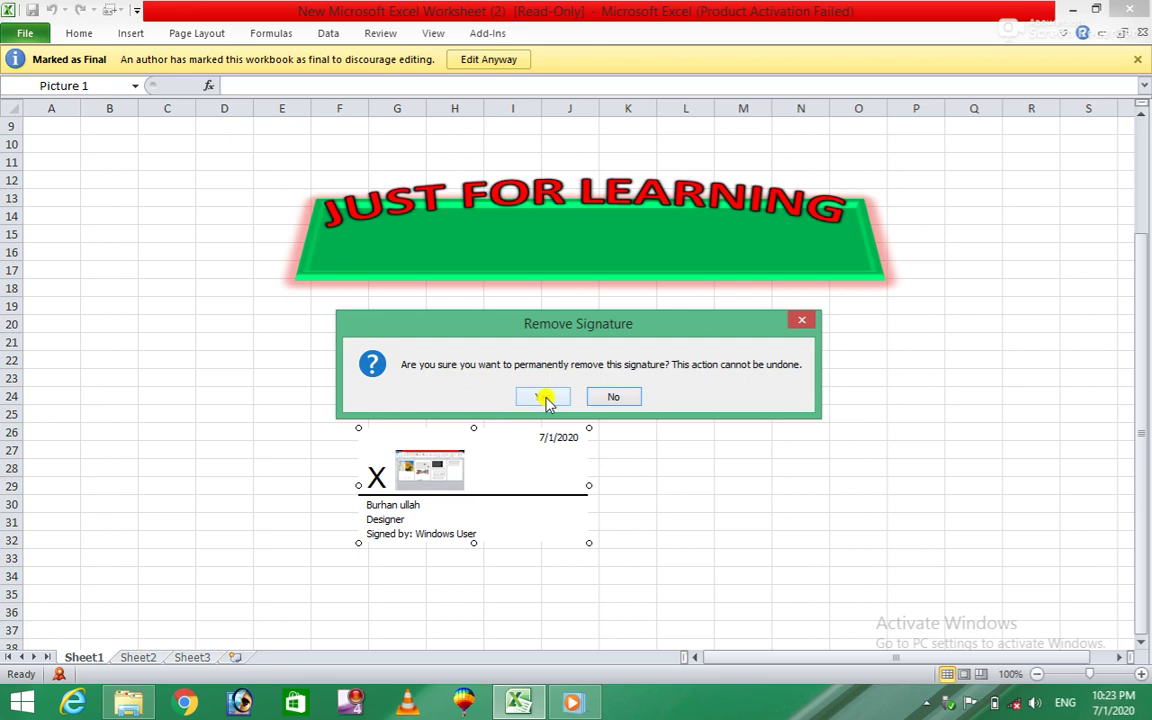
click(545, 398)
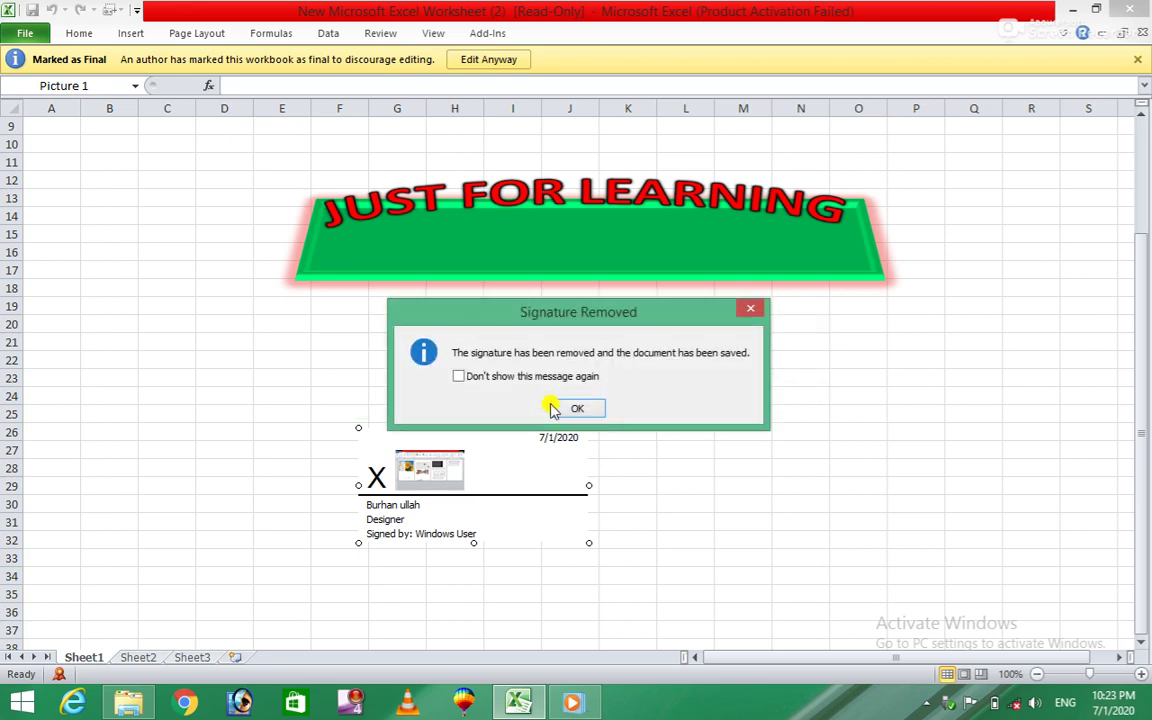
click(461, 378)
click(578, 409)
click(689, 419)
text(bkh)
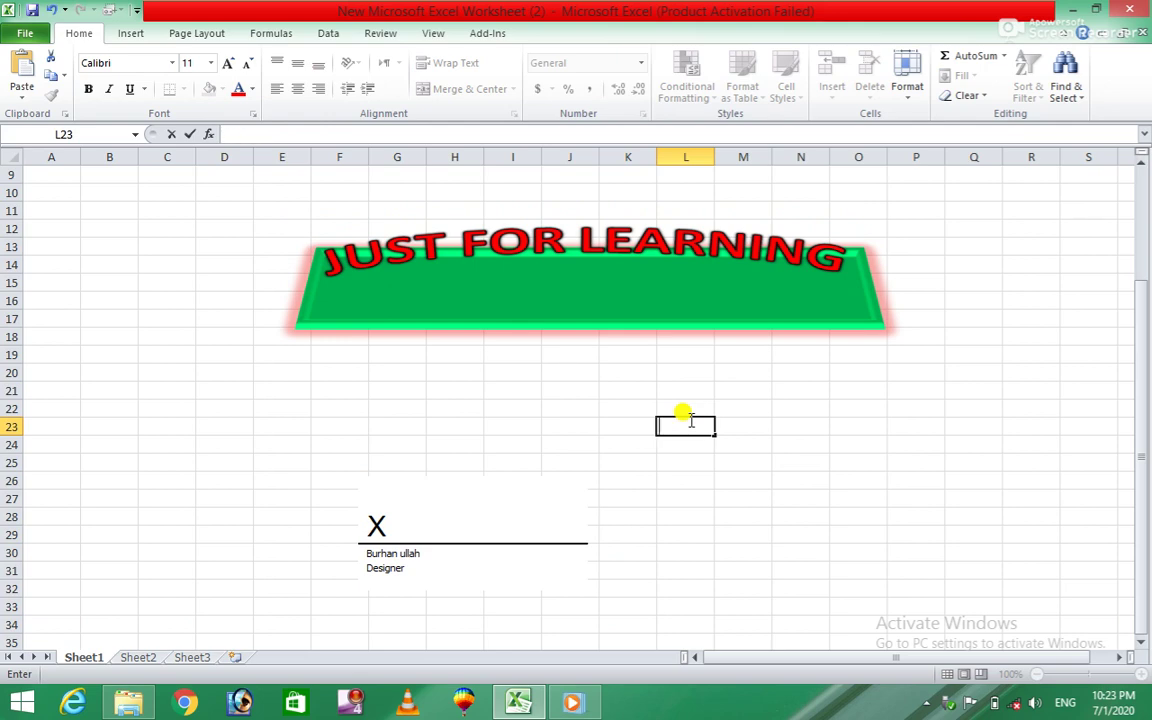
Open the Insert tab's Object dialog listing Adobe Photoshop Image and other embeddable types.
click(128, 37)
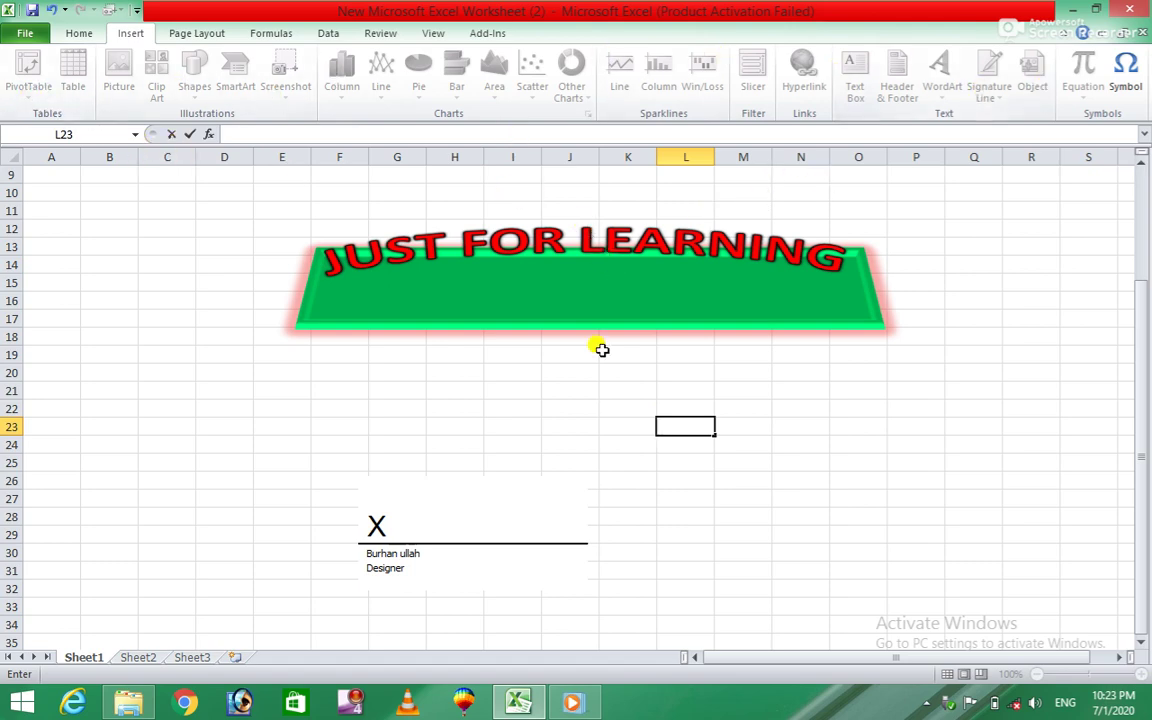
click(465, 427)
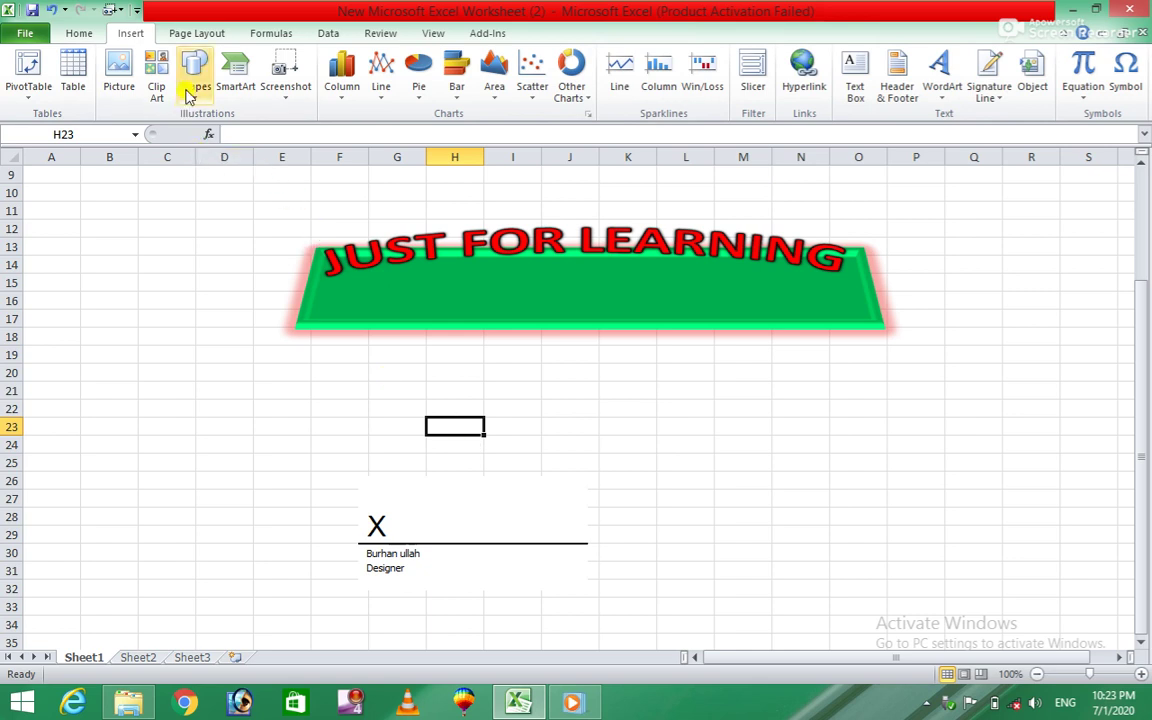
click(1033, 90)
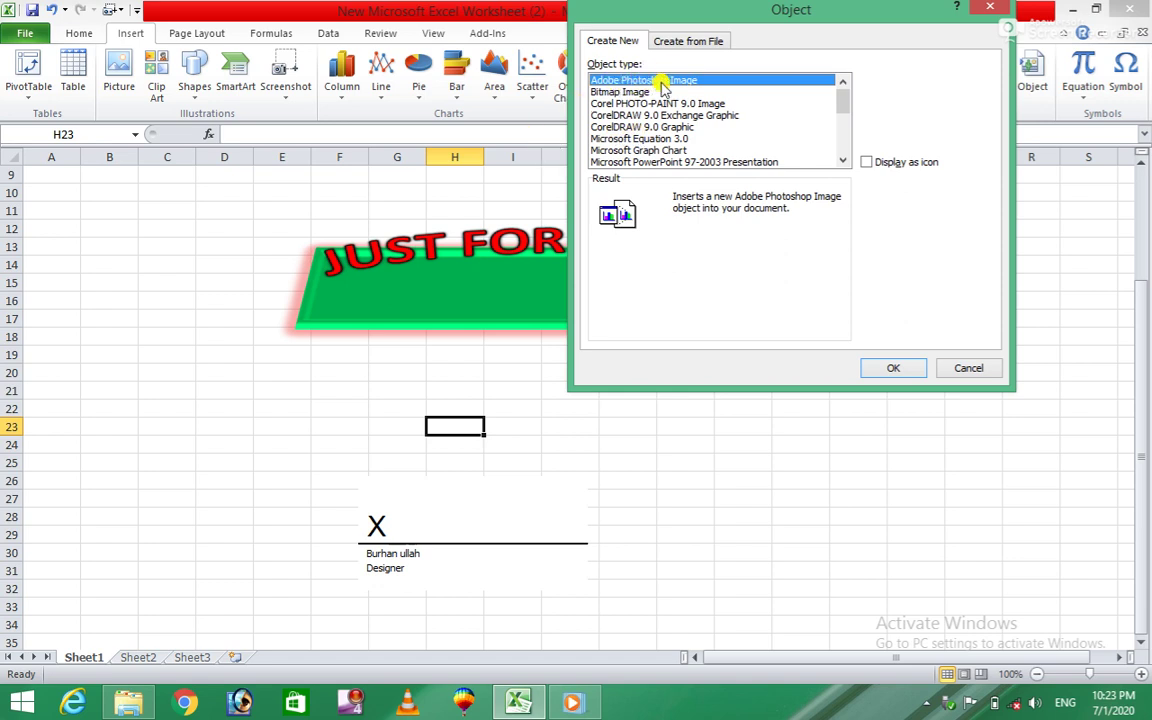
Display the Photoshop object as an icon, browsing alternatives but keeping the default icon.
click(868, 162)
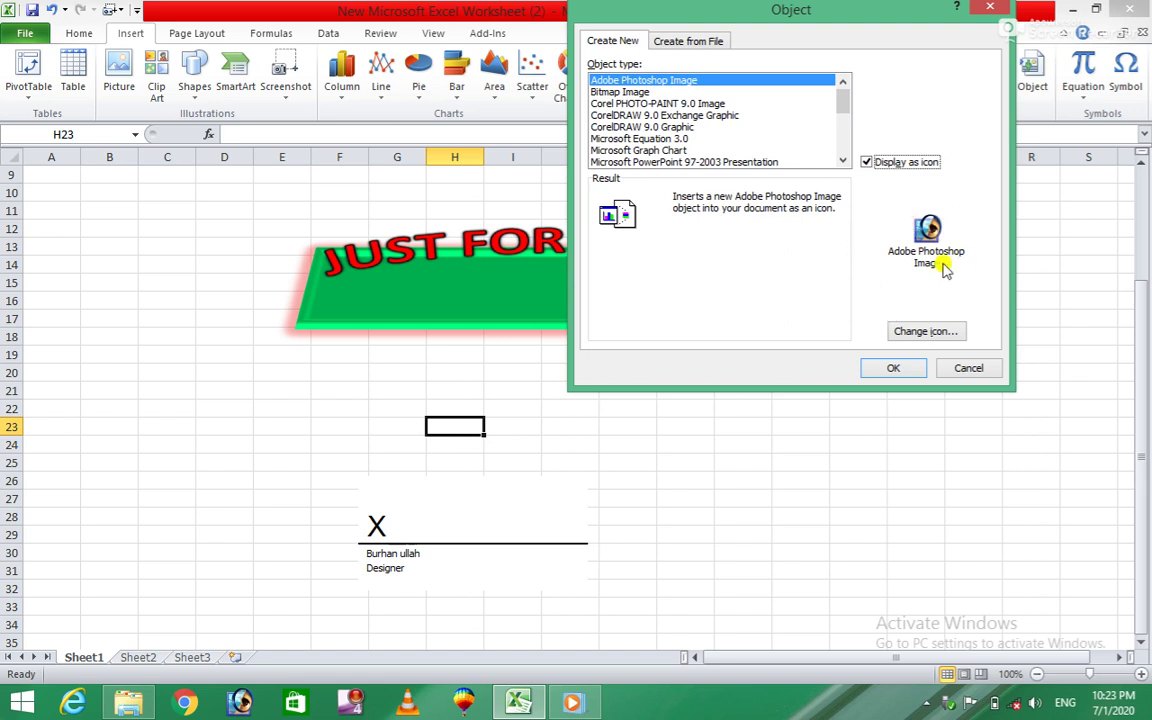
click(918, 334)
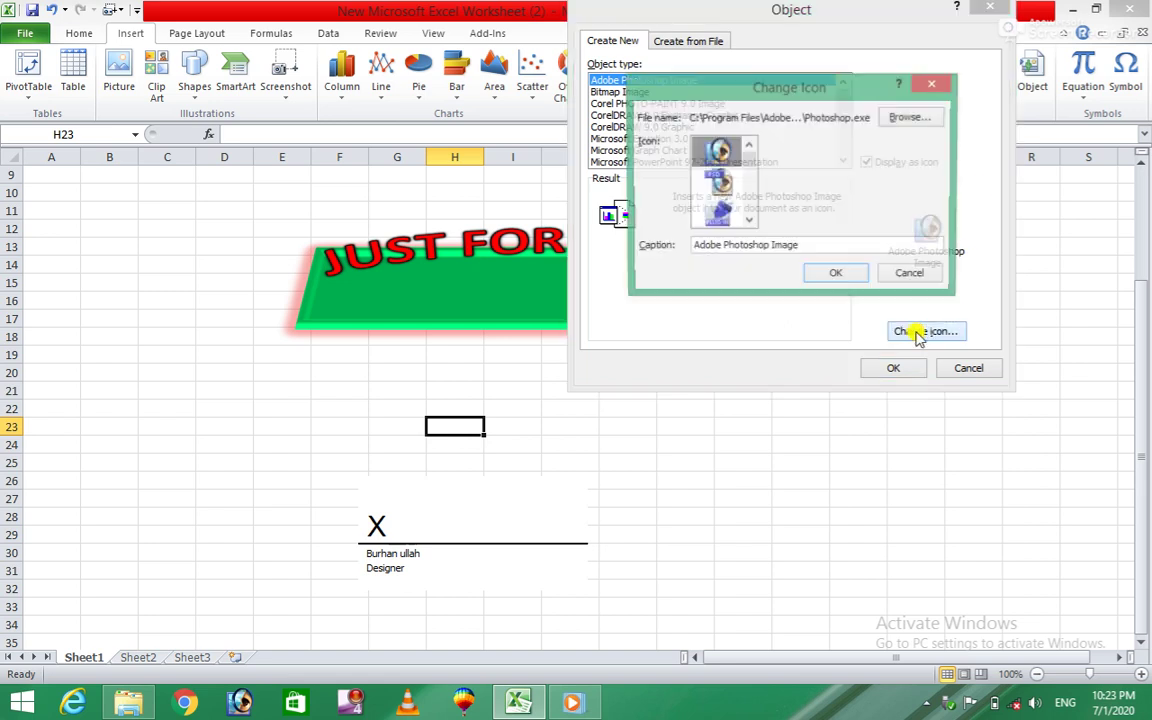
click(748, 221)
click(748, 221)
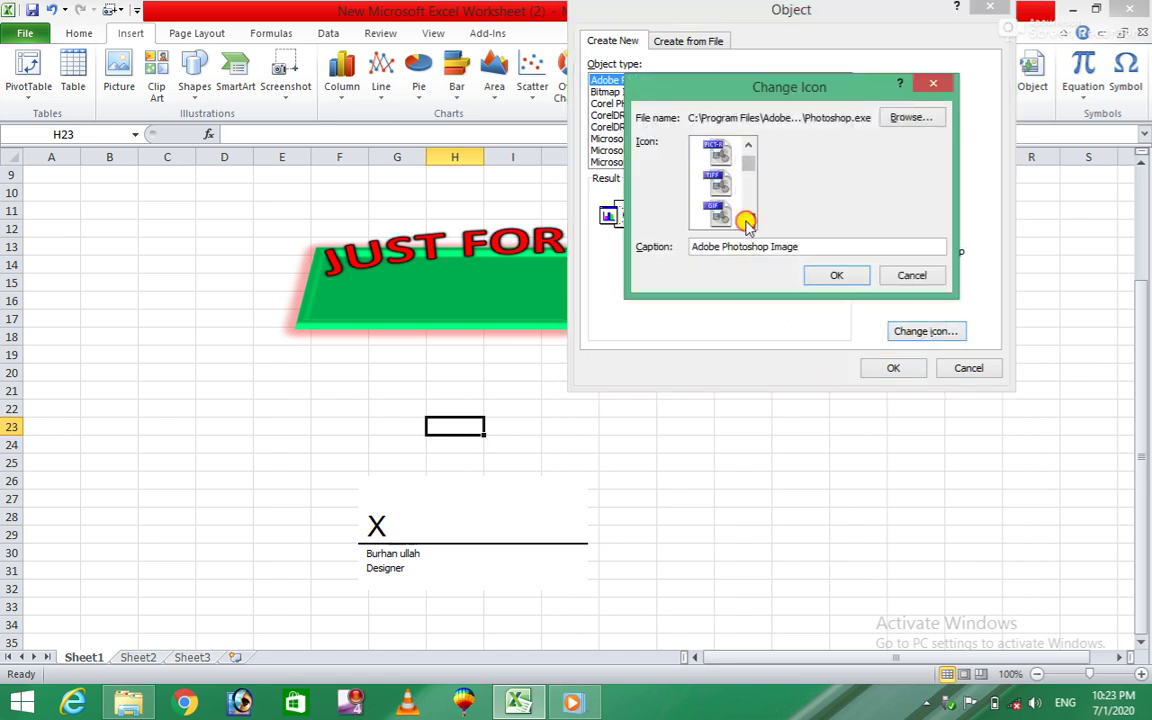
click(748, 221)
click(748, 221)
click(748, 221)
click(748, 221)
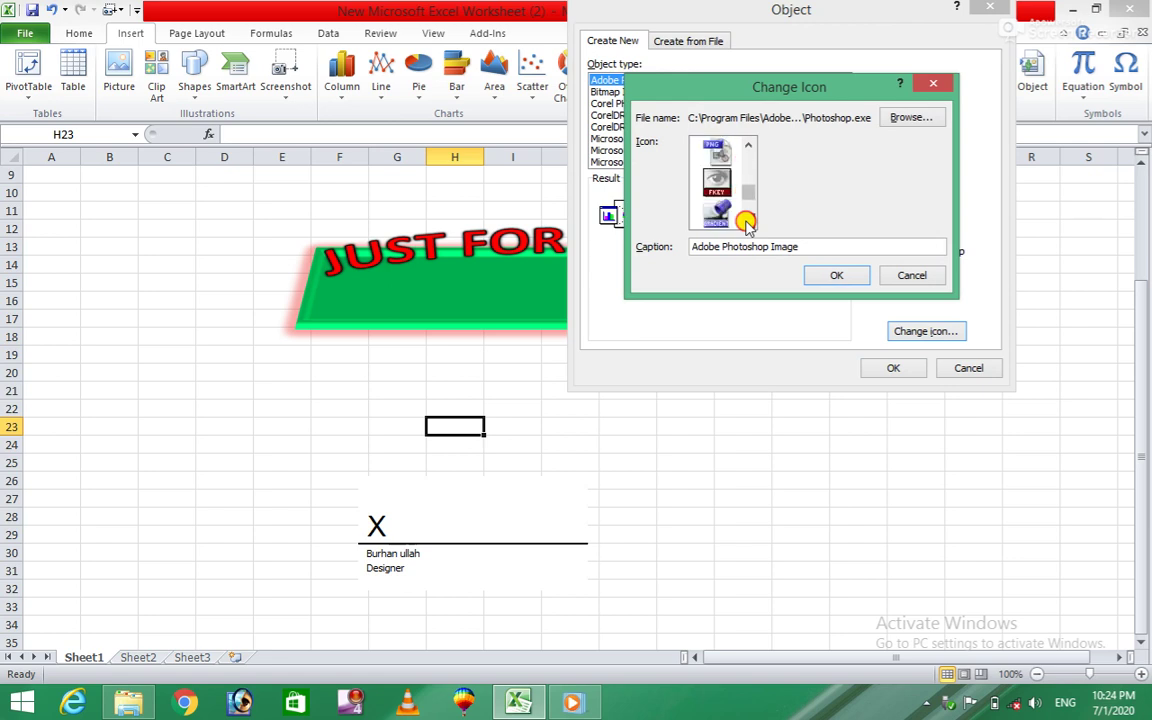
click(748, 221)
click(748, 221)
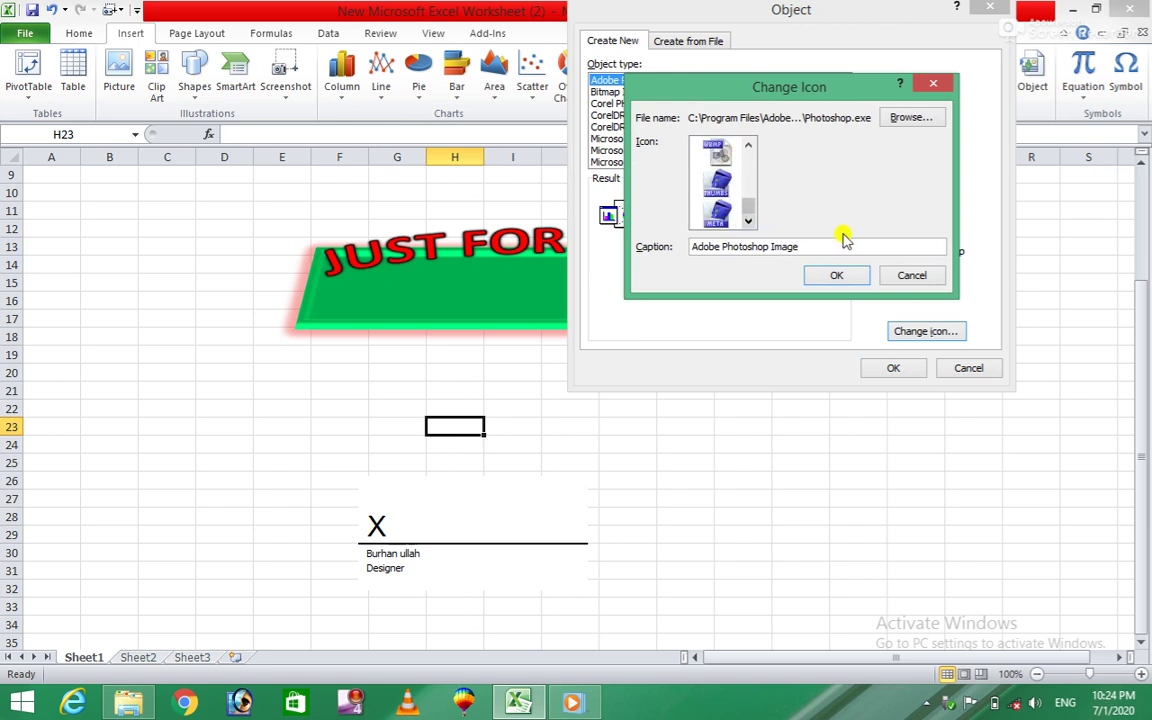
click(912, 276)
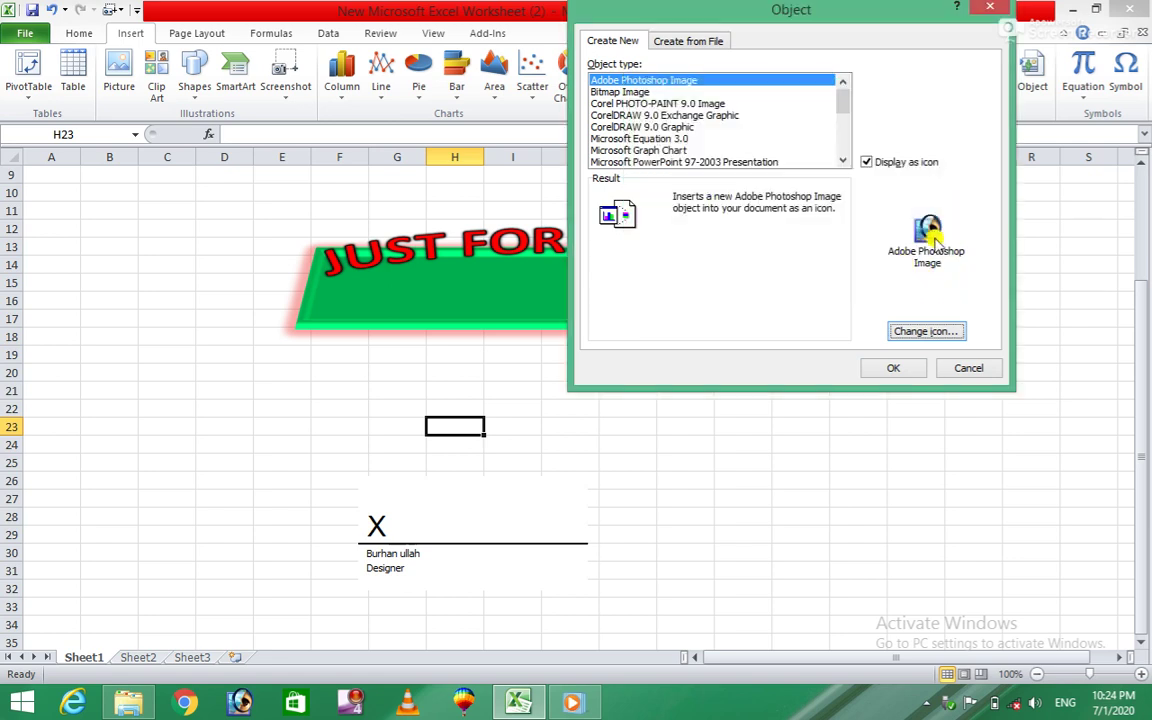
Insert the Adobe Photoshop Image object and close the blank Photoshop window.
click(896, 369)
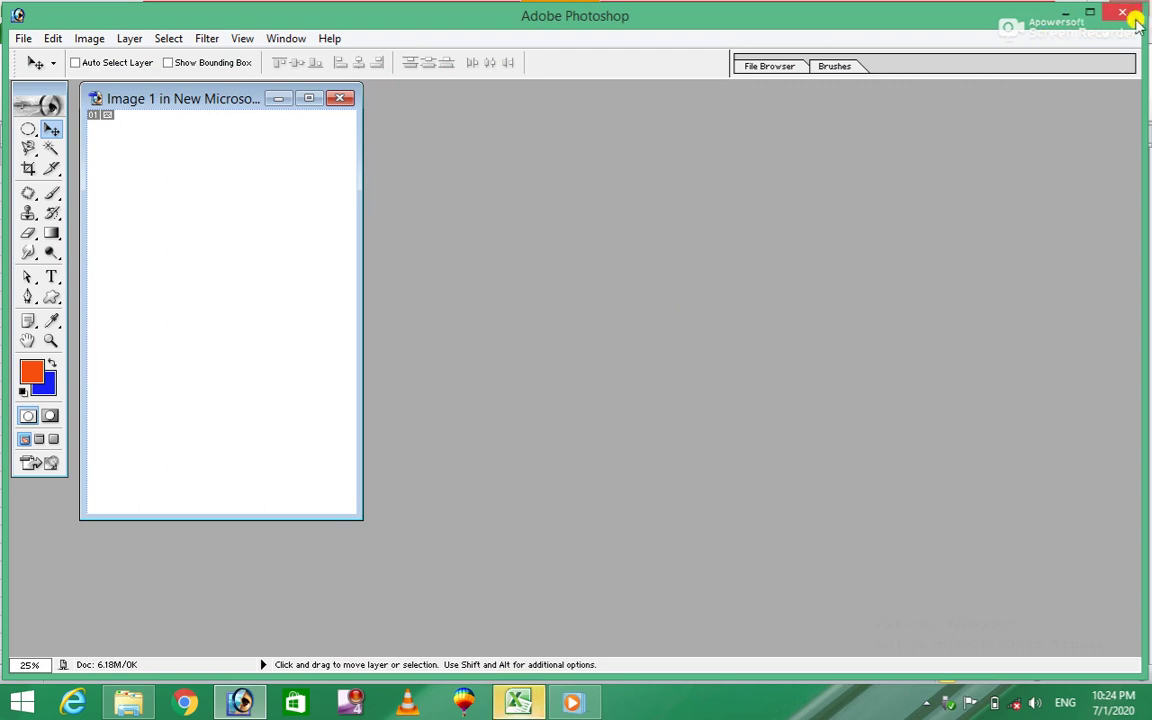
click(1122, 12)
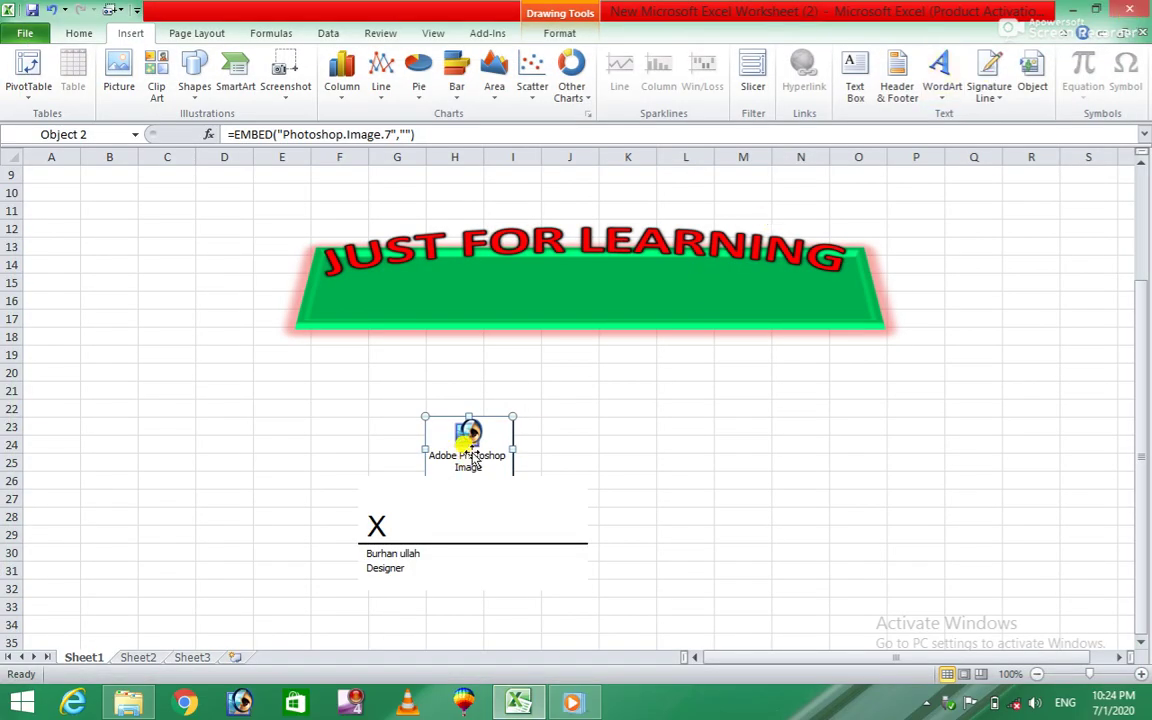
Drag the Photoshop Image icon up under the JUST FOR LEARNING banner near columns F–G, then reselect it.
drag(470, 430, 375, 388)
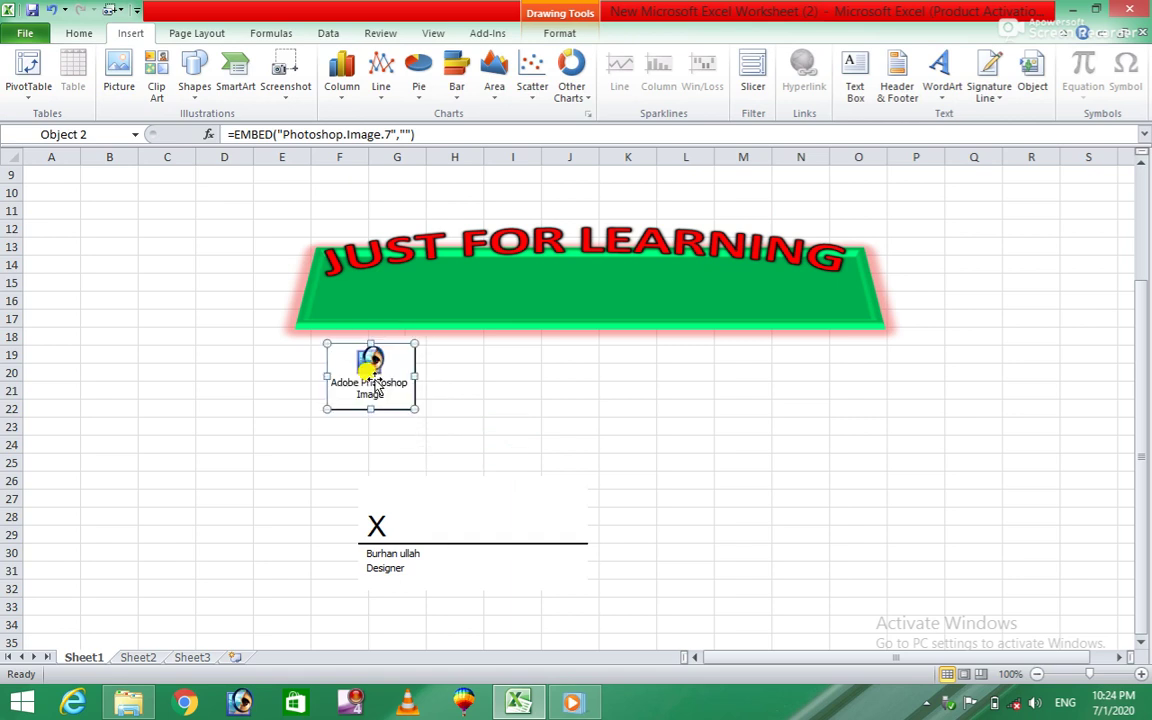
click(586, 372)
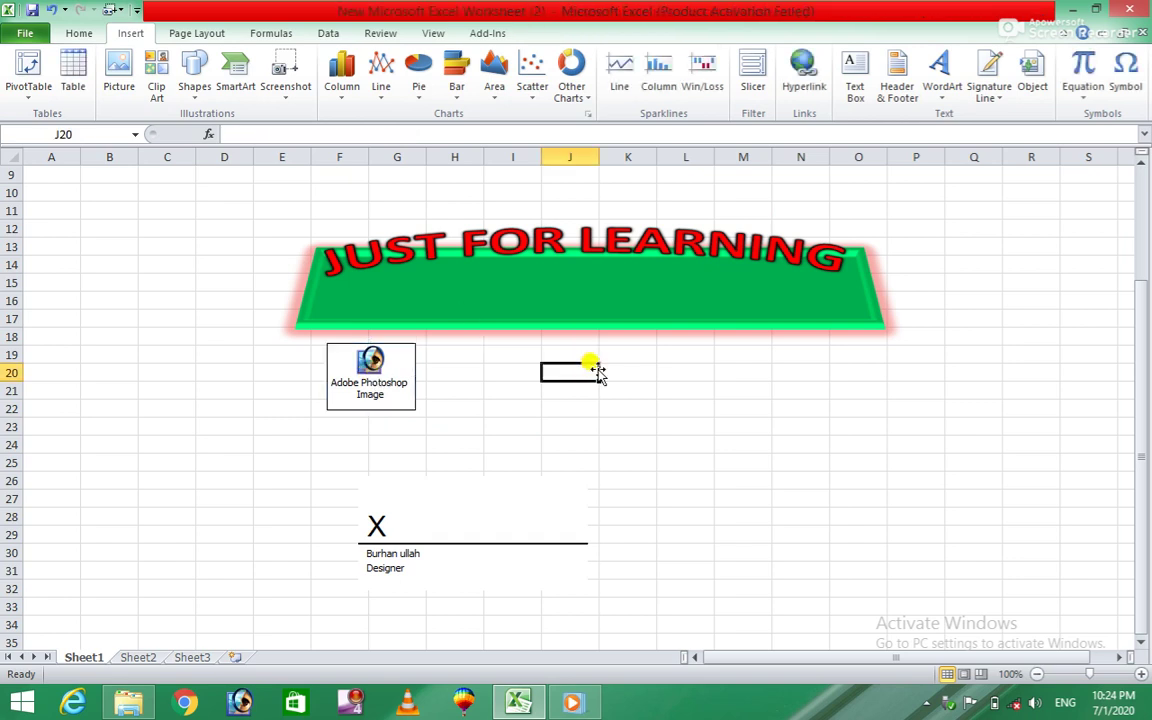
click(375, 373)
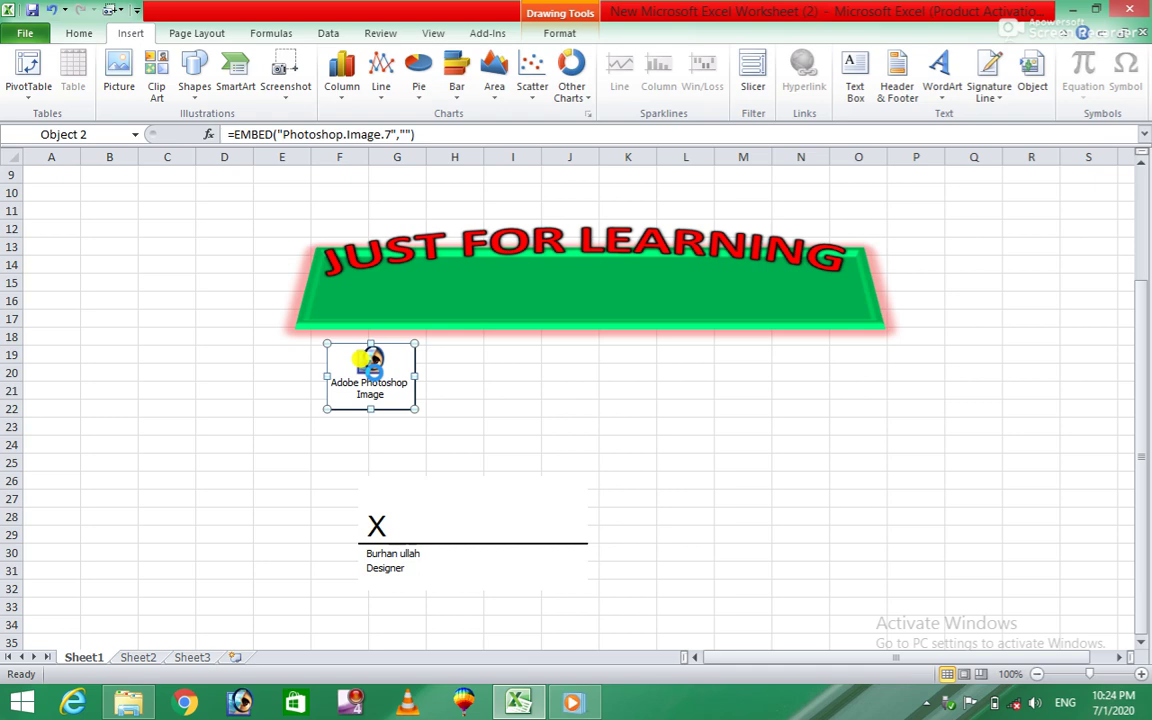
Open the embedded image in Photoshop and make a circular selection with the Elliptical Marquee.
double_click(372, 360)
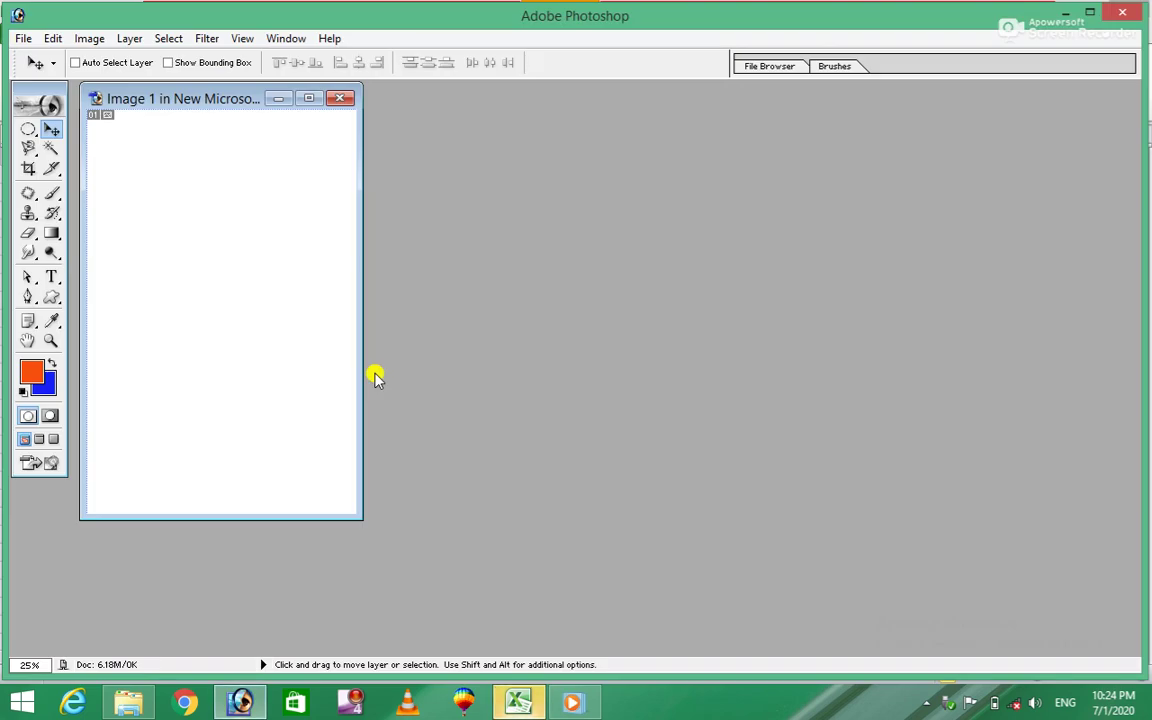
click(26, 131)
mouse_move(134, 190)
mouse_down()
mouse_move(283, 275)
mouse_move(298, 308)
mouse_up()
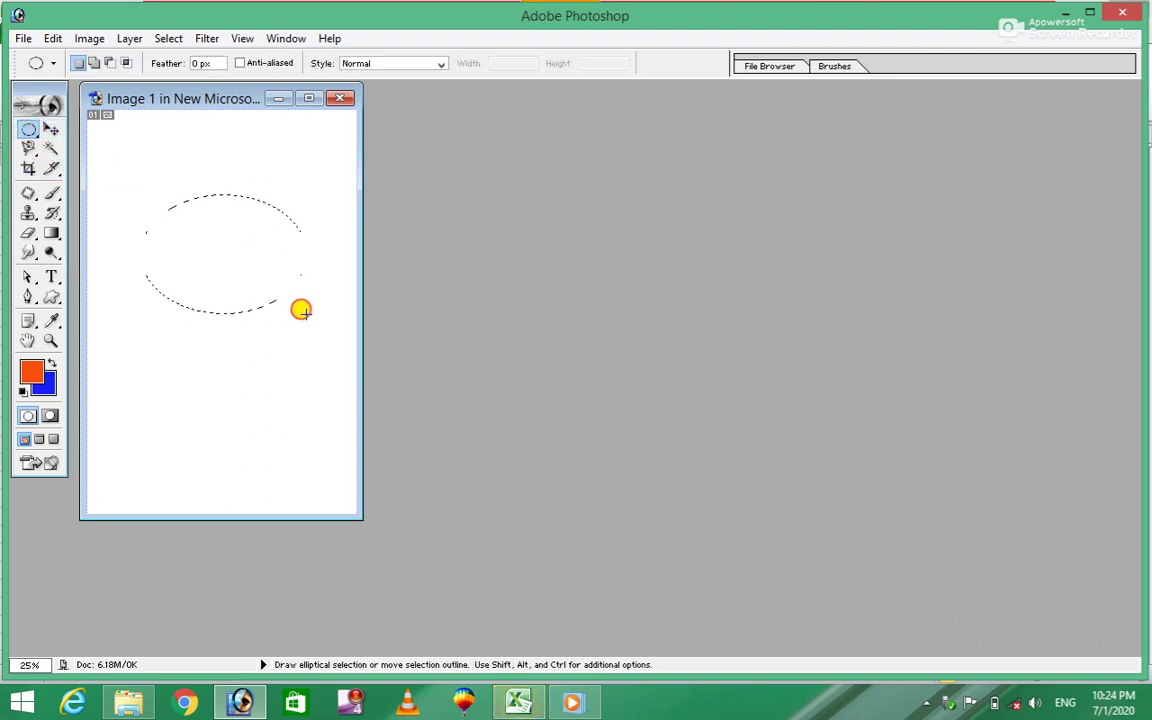
click(291, 357)
Fill the circle with the blue background colour, deselect, and close Photoshop back to Excel.
click(49, 390)
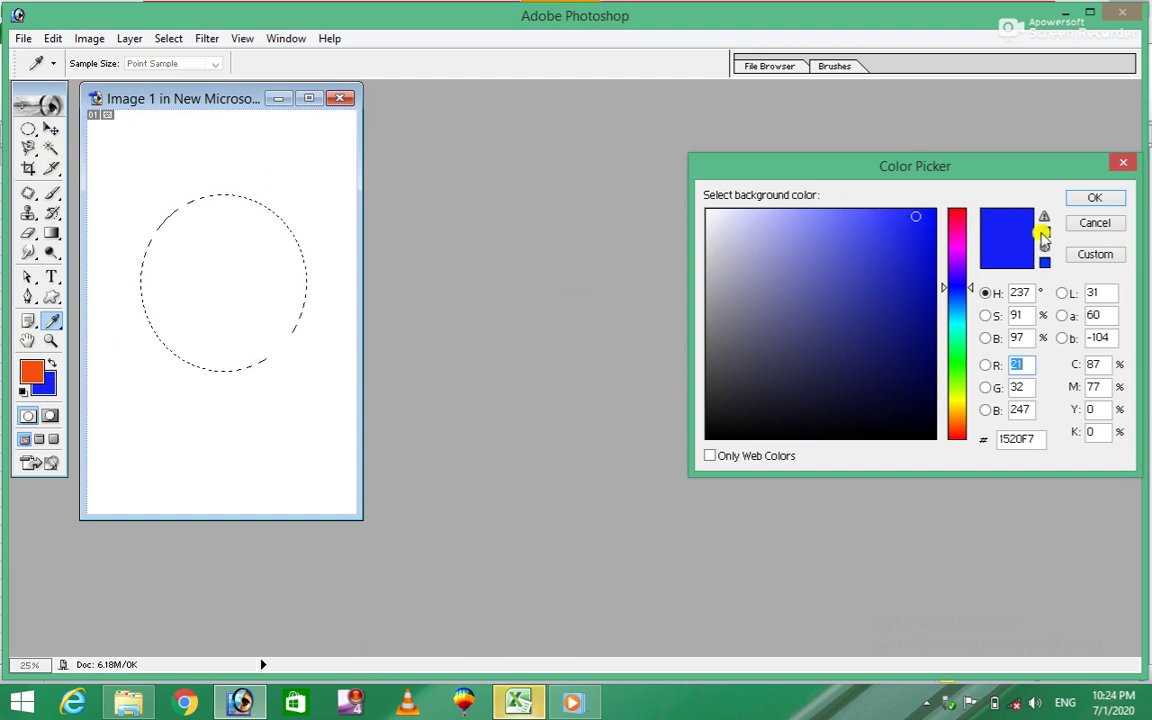
click(1121, 197)
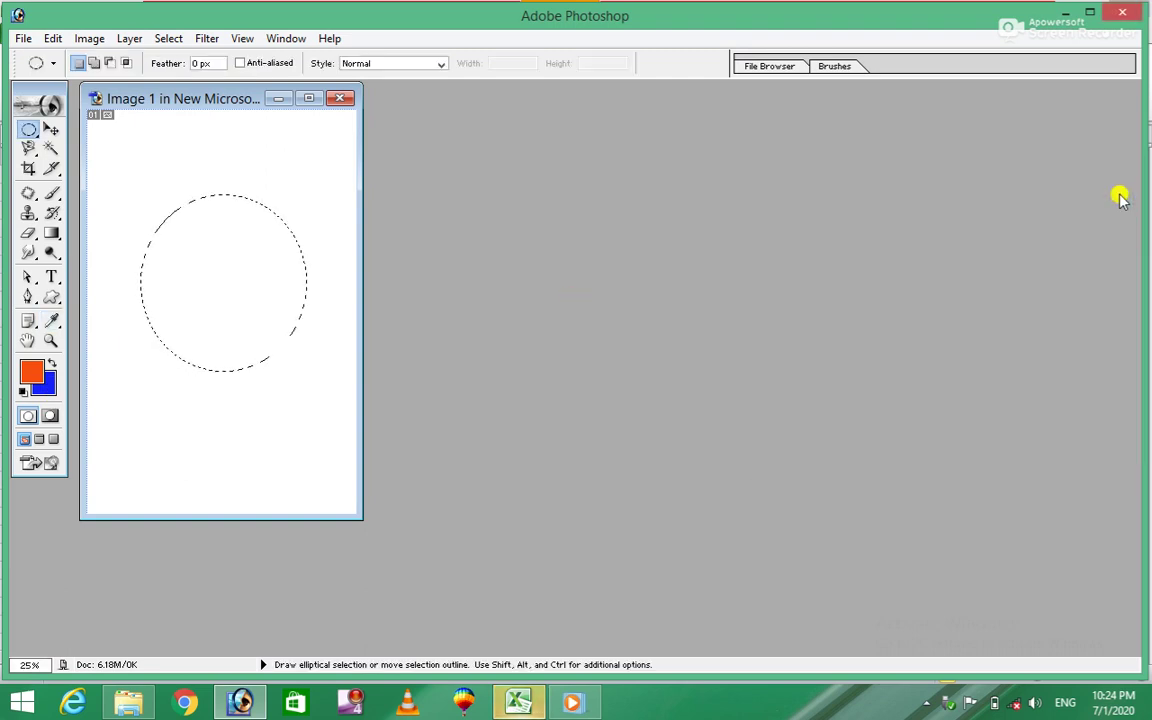
key(ctrl+BackSpace)
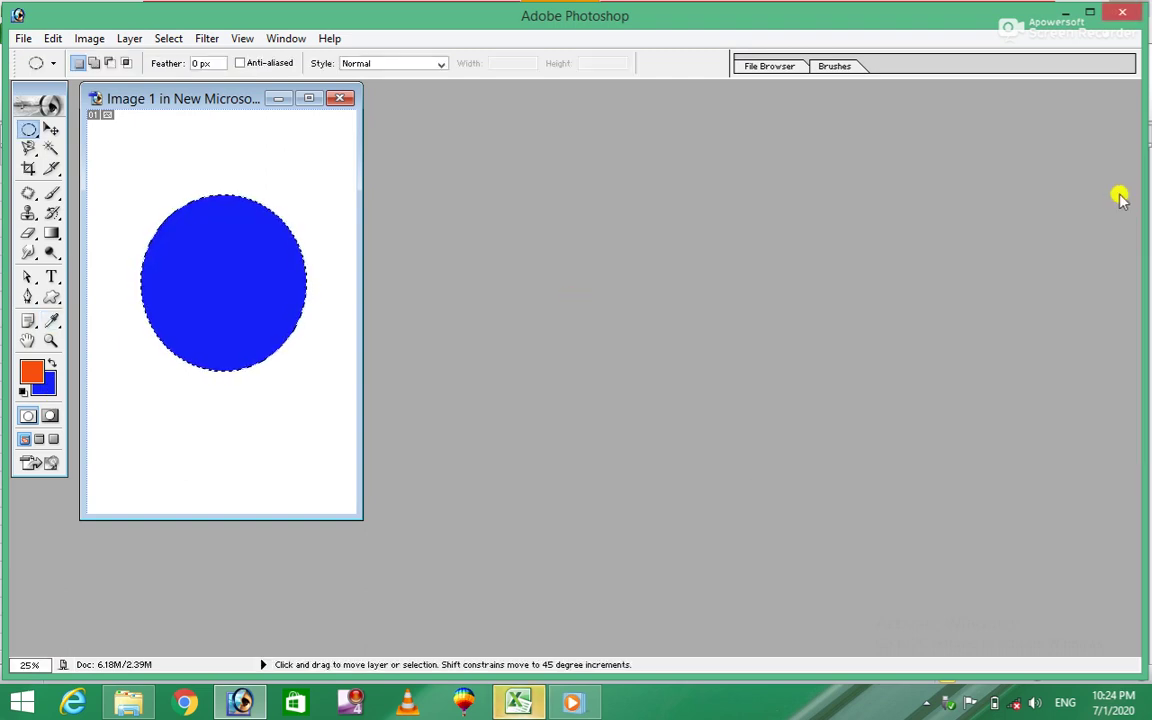
key(ctrl+d)
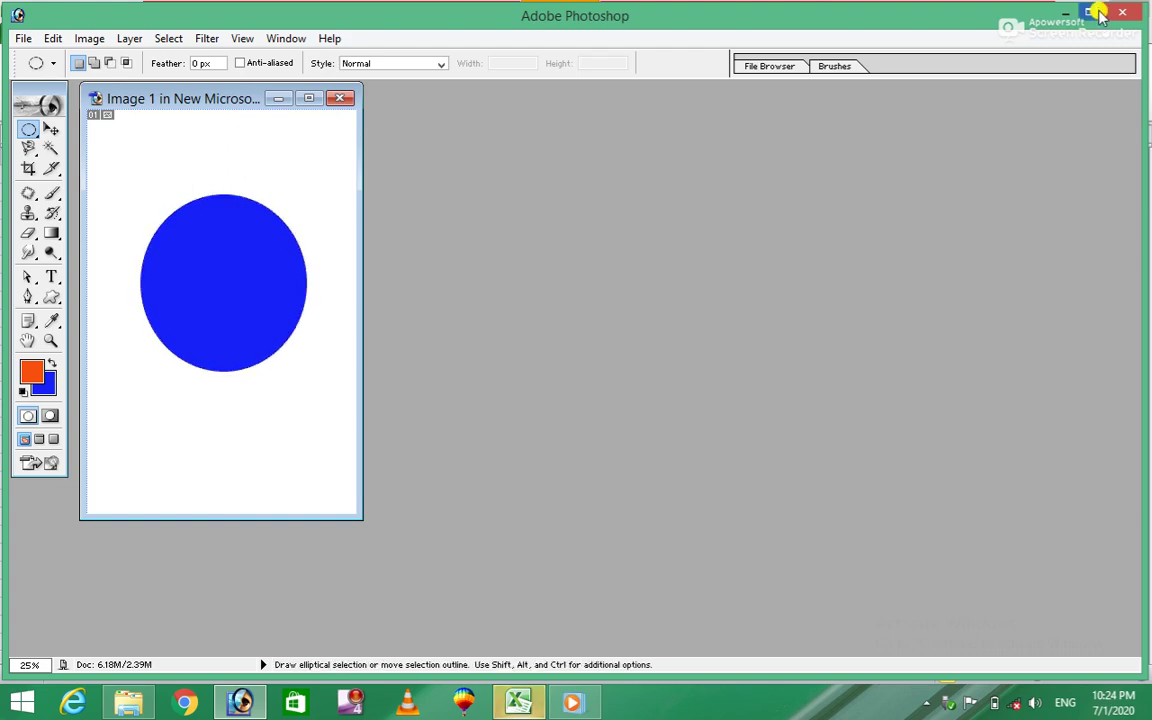
click(1126, 14)
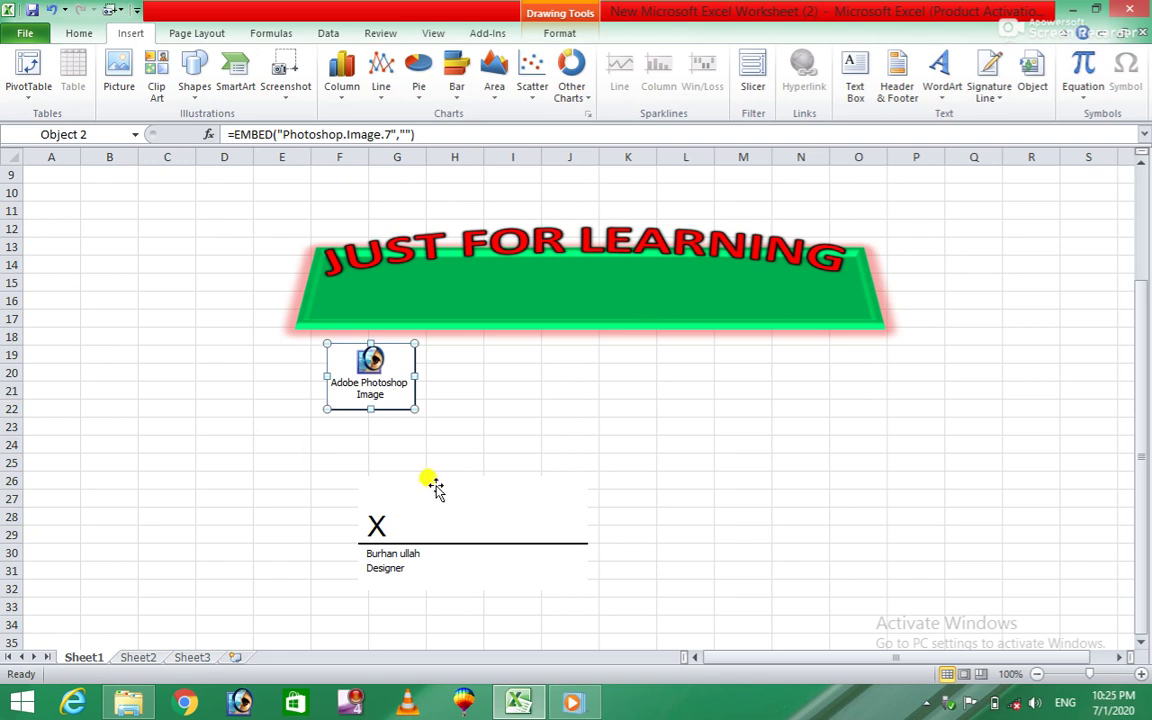
double_click(356, 372)
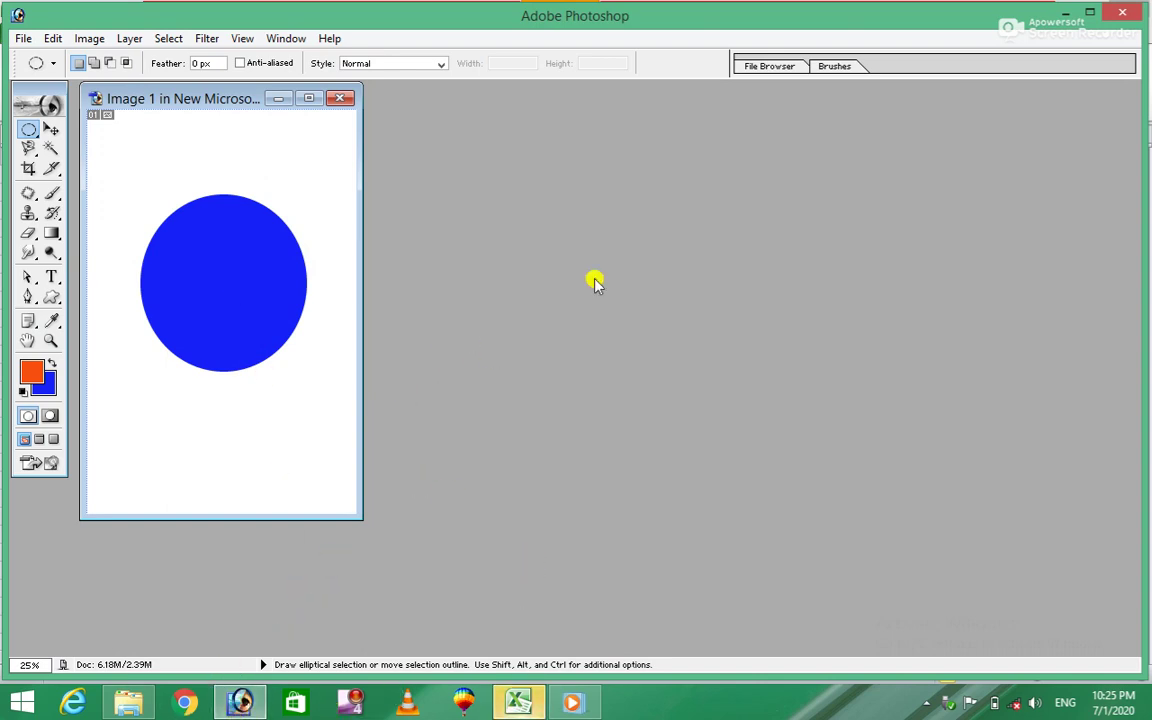
click(1064, 11)
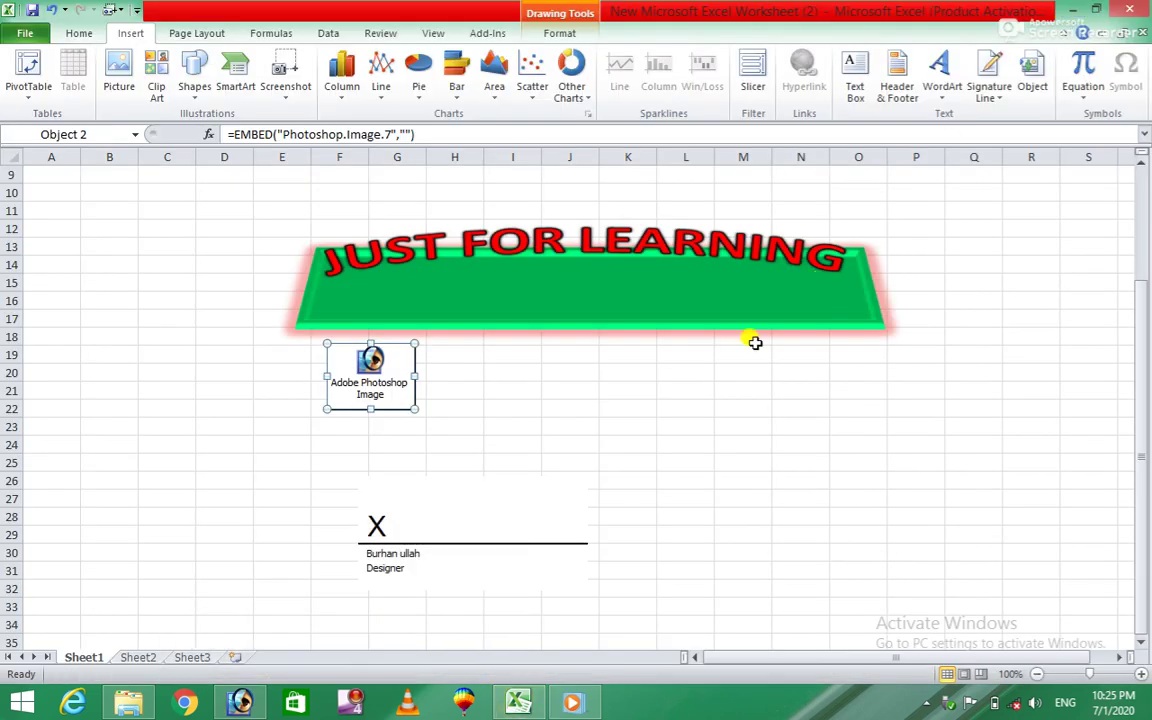
click(520, 704)
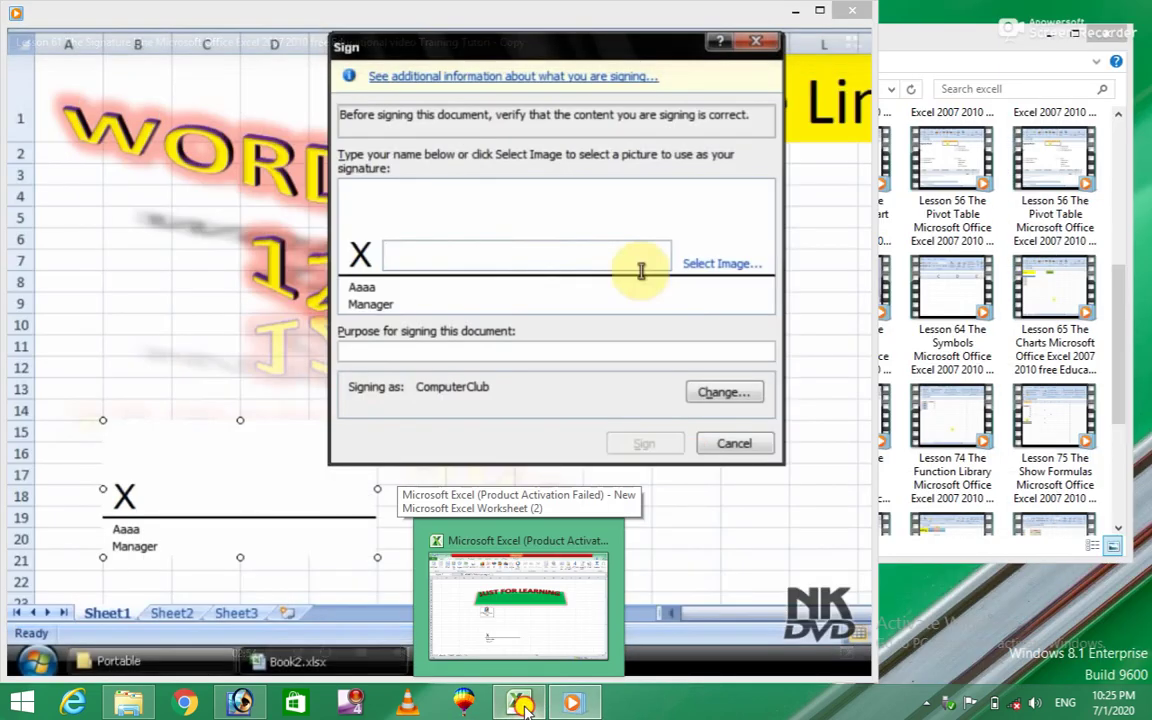
click(522, 704)
click(548, 440)
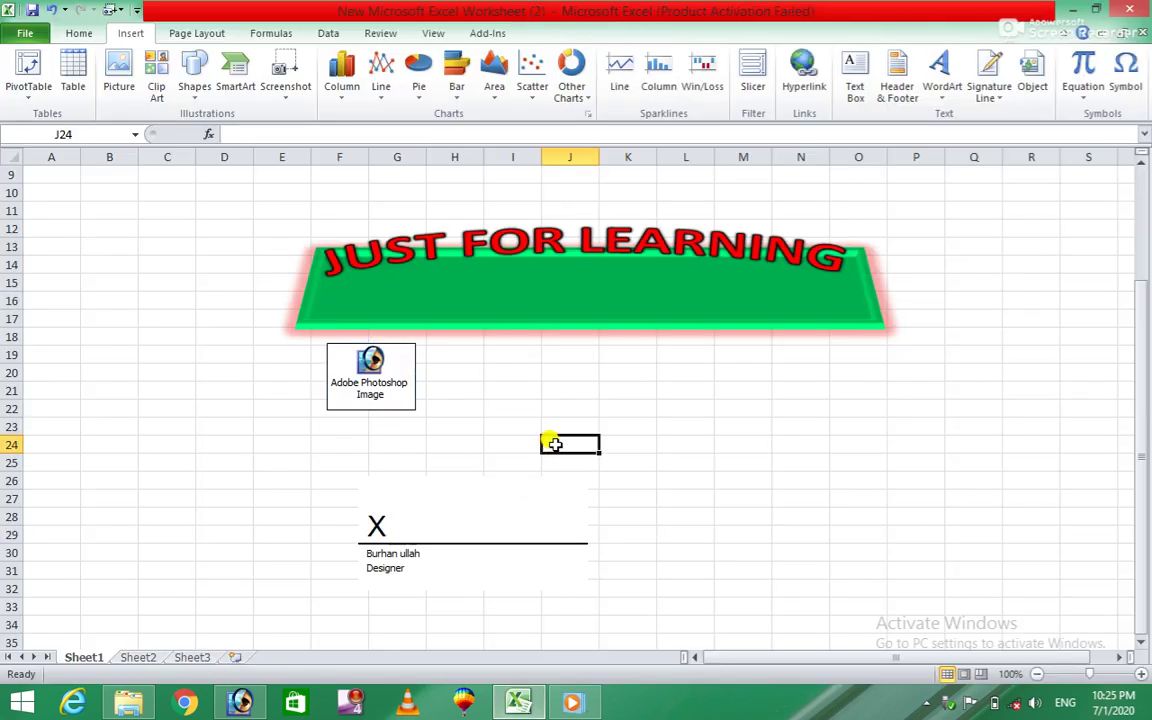
click(548, 376)
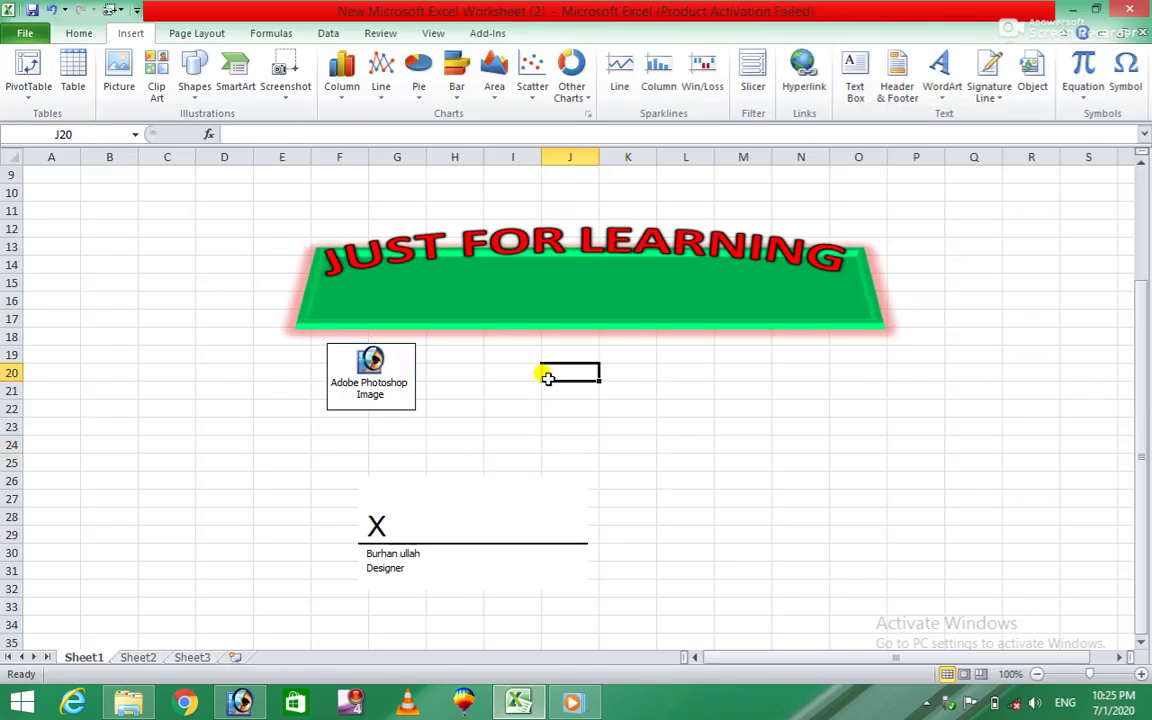
click(241, 704)
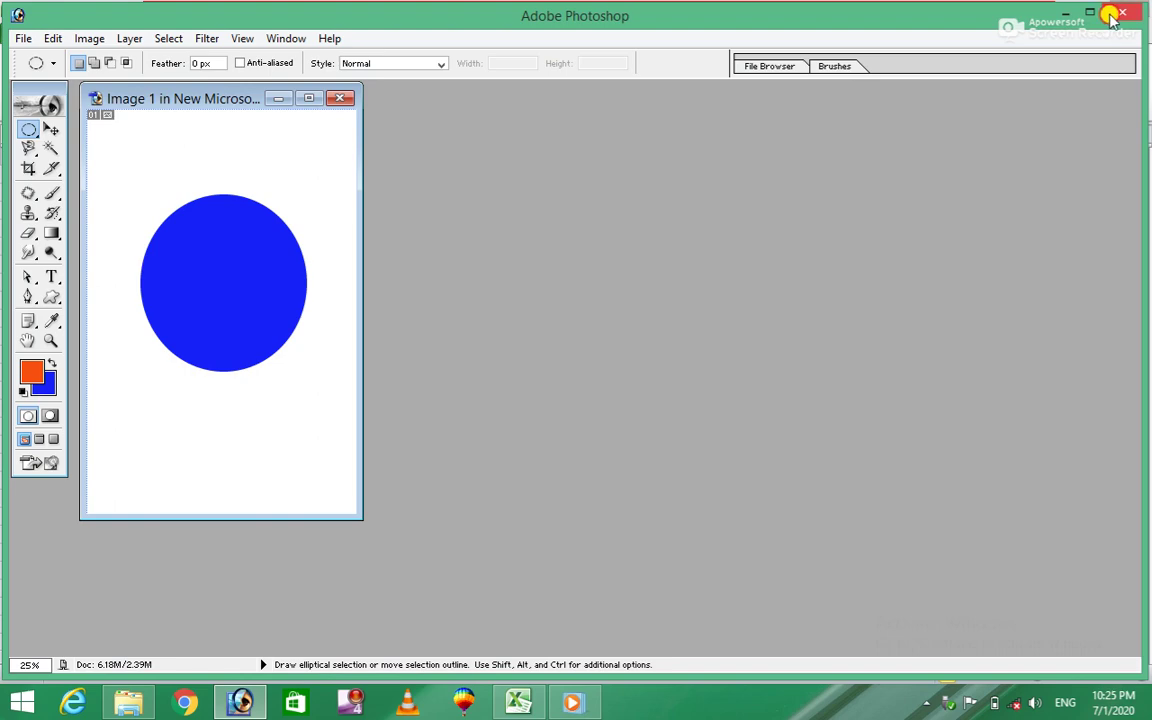
click(1112, 15)
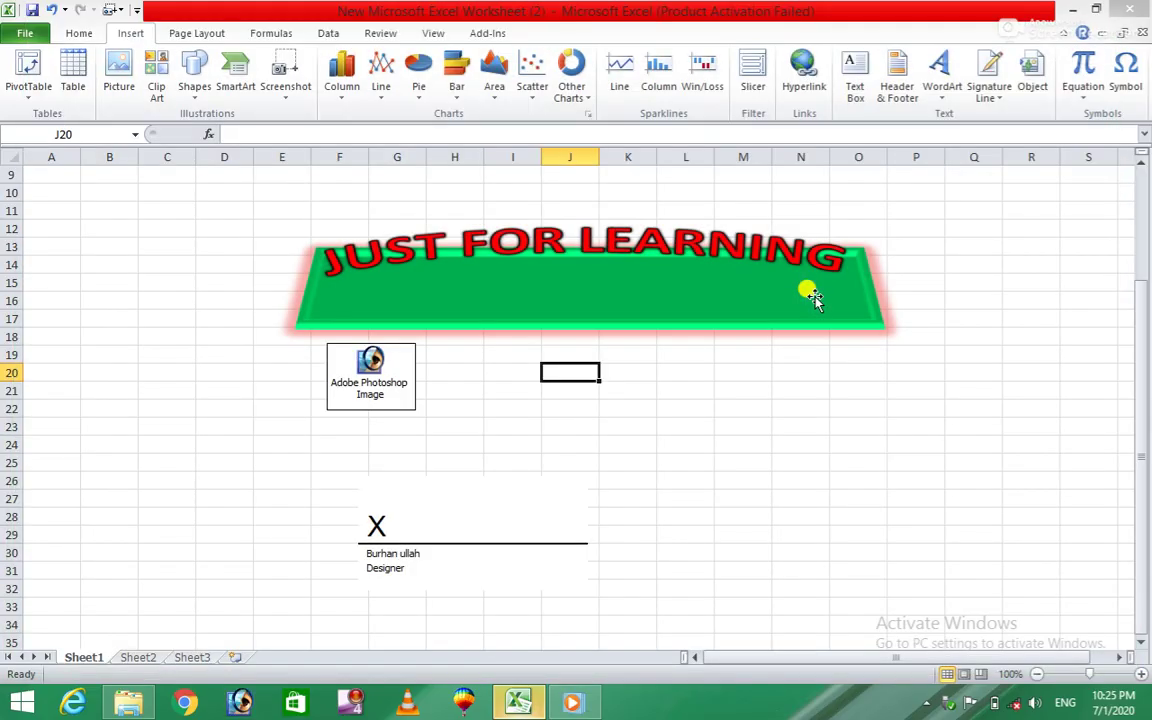
click(511, 370)
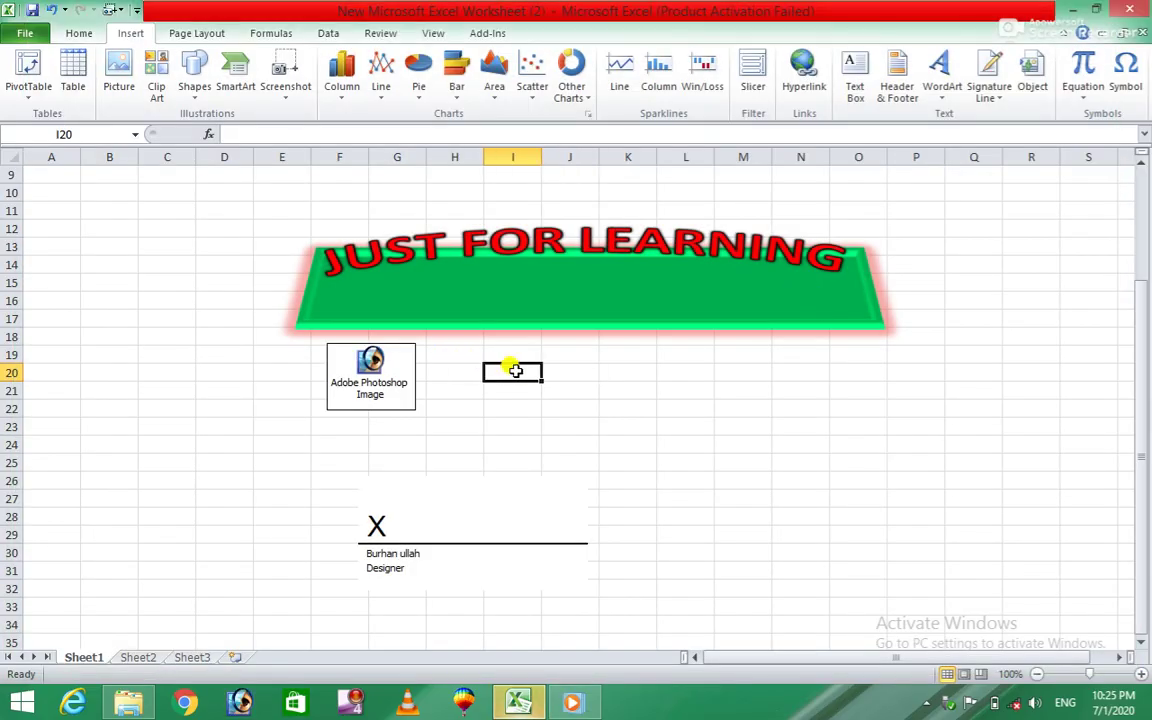
Insert a CorelDRAW 9.0 Graphic object with Display as icon ticked.
click(1031, 72)
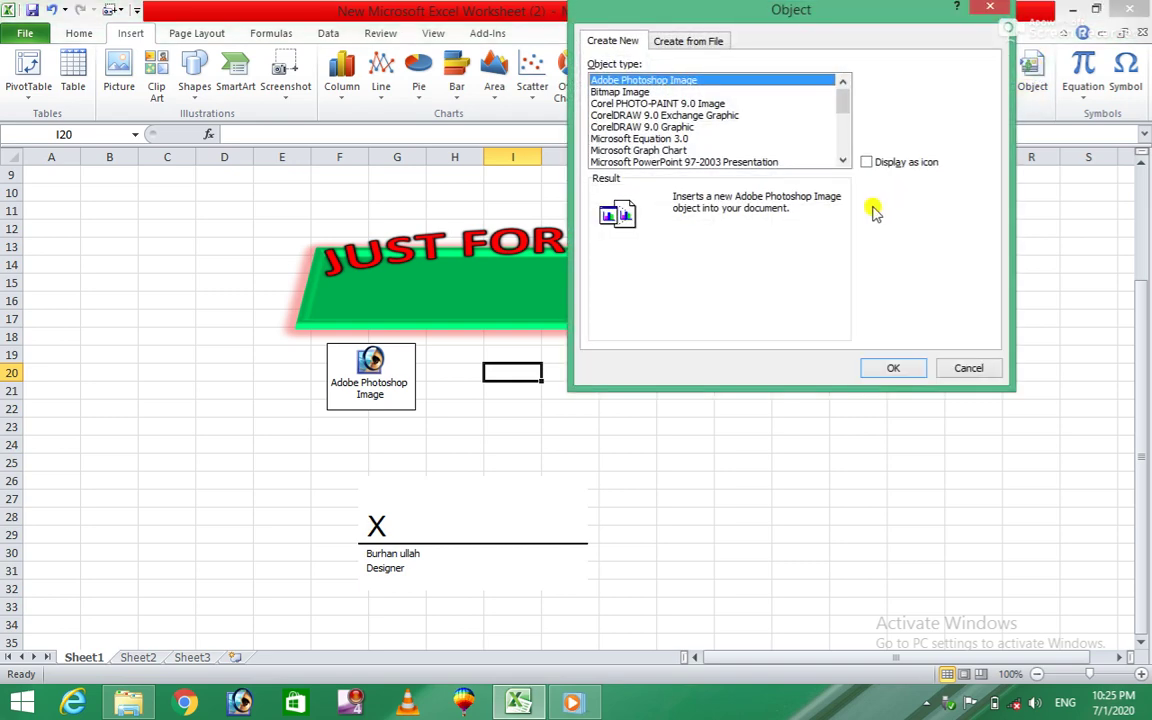
click(630, 127)
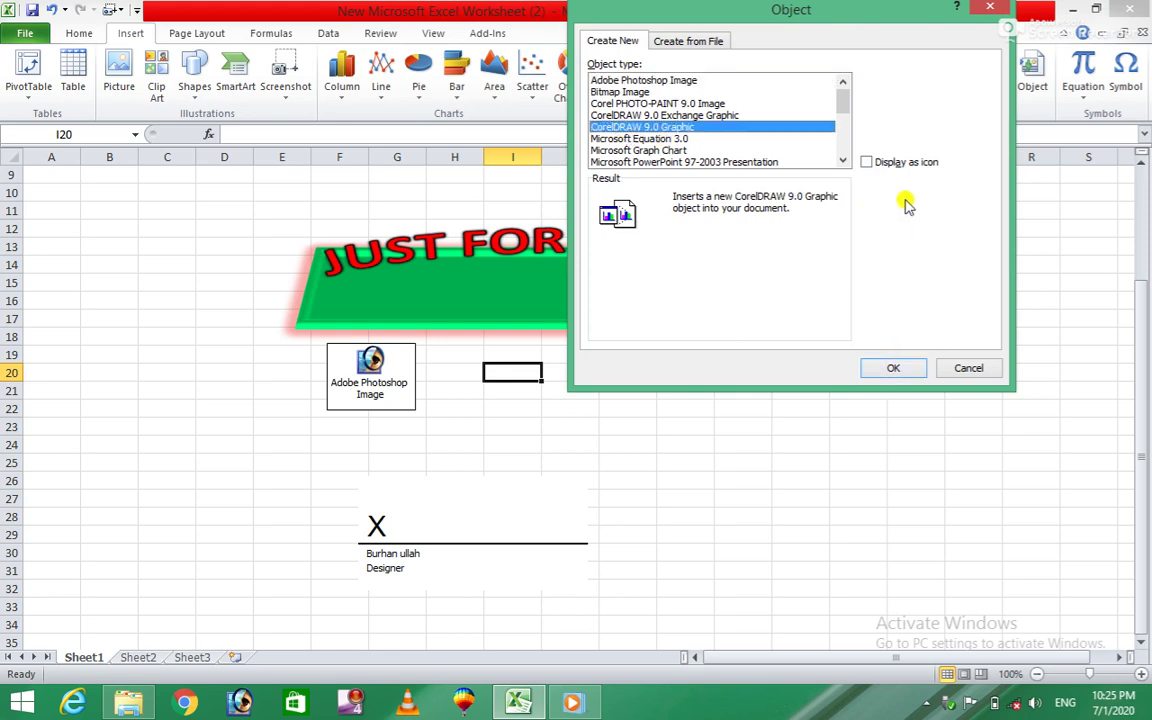
click(866, 161)
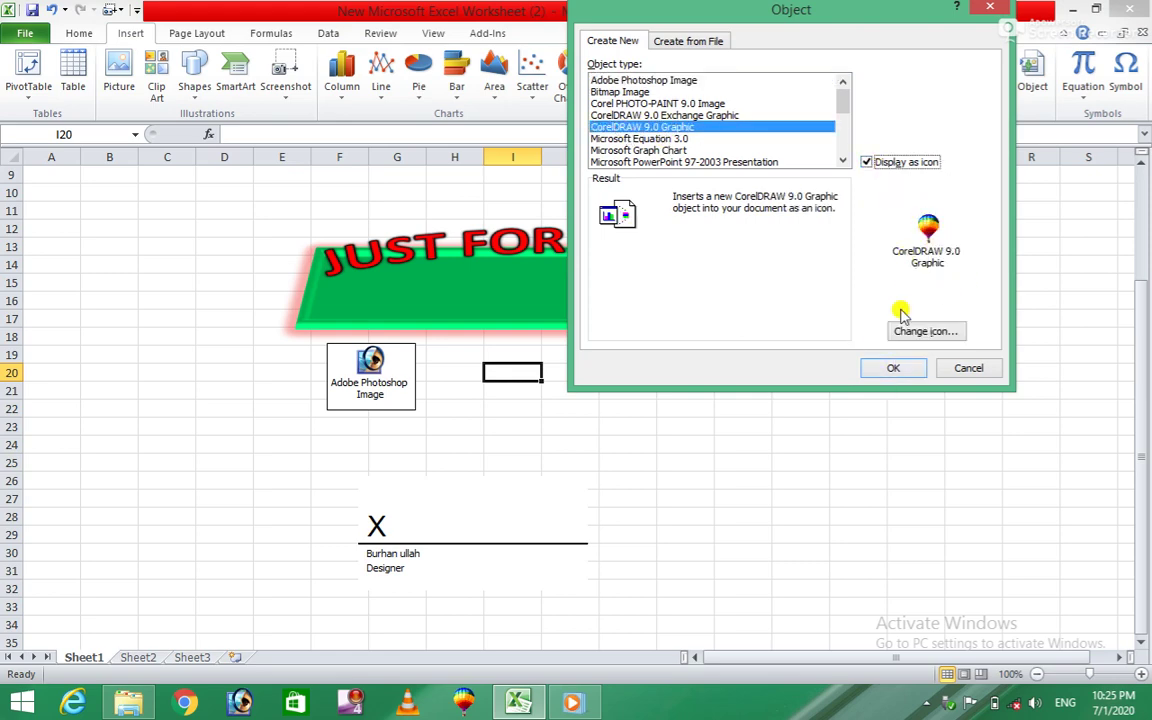
click(884, 366)
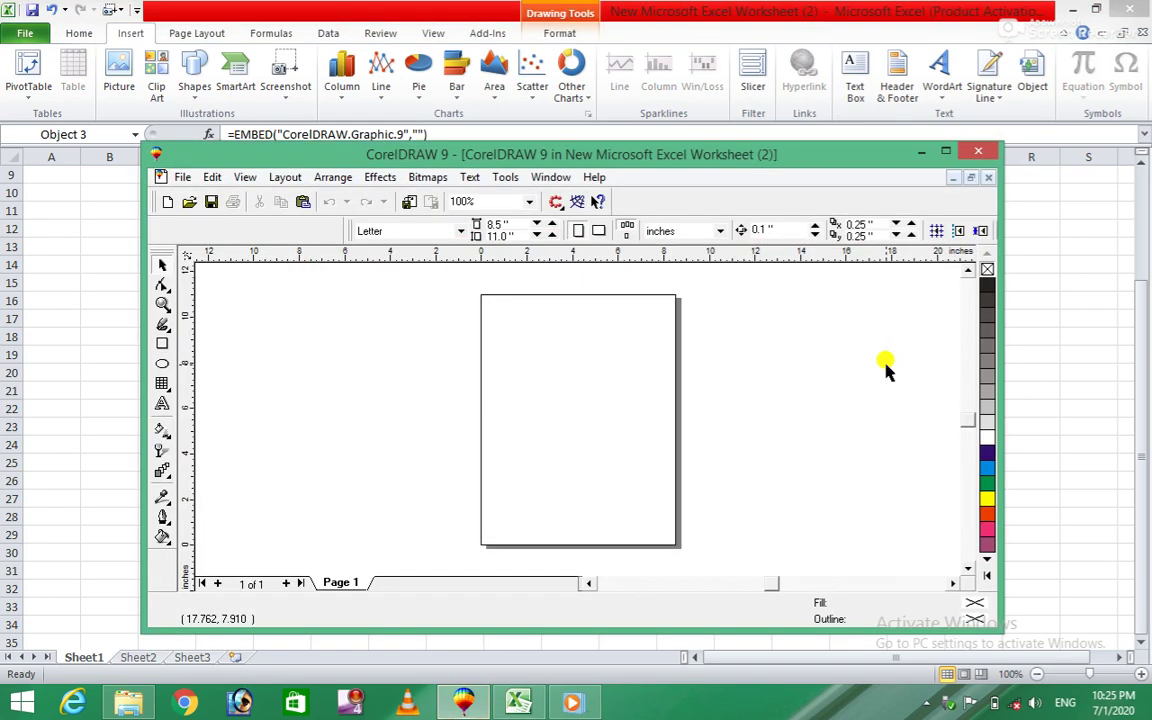
Draw a dark blue rectangle across the CorelDRAW page, return to Excel, and nudge the icon up-left.
click(162, 343)
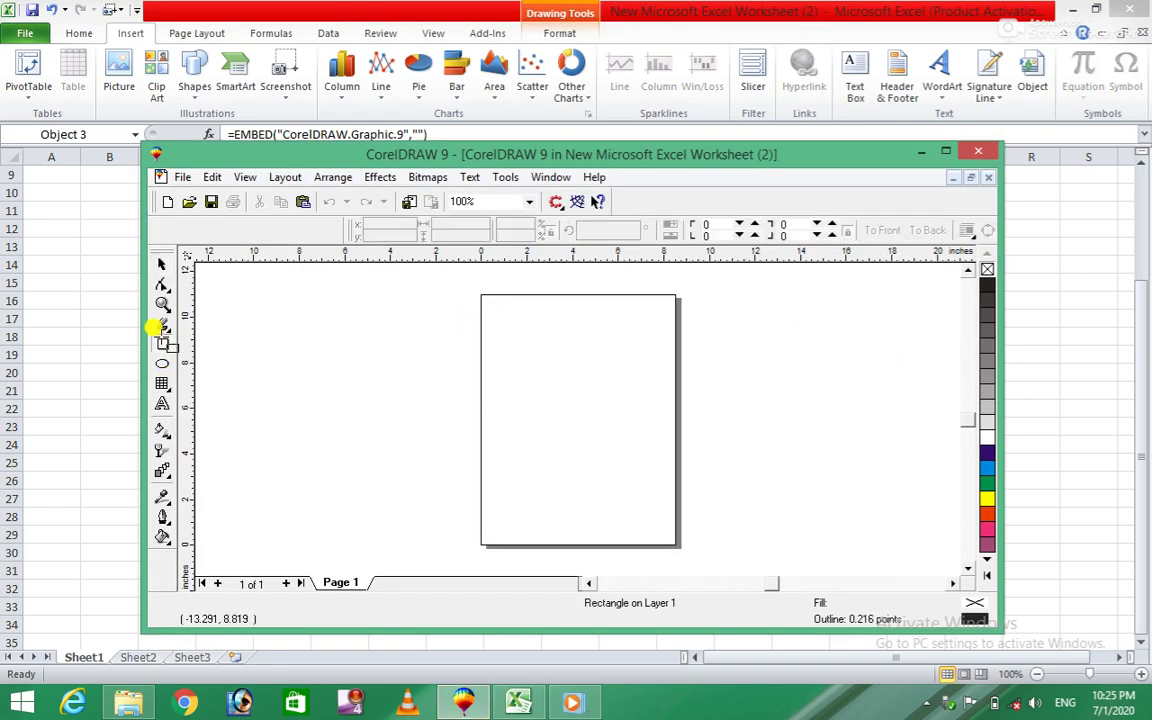
drag(428, 348, 768, 492)
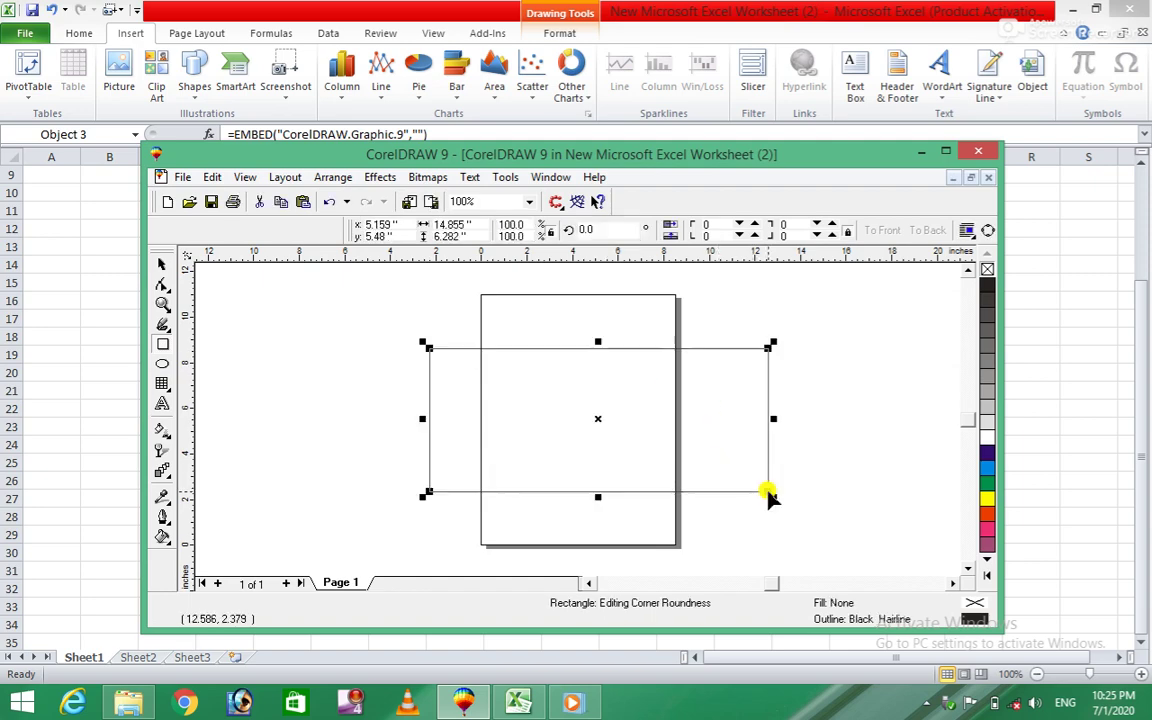
click(987, 452)
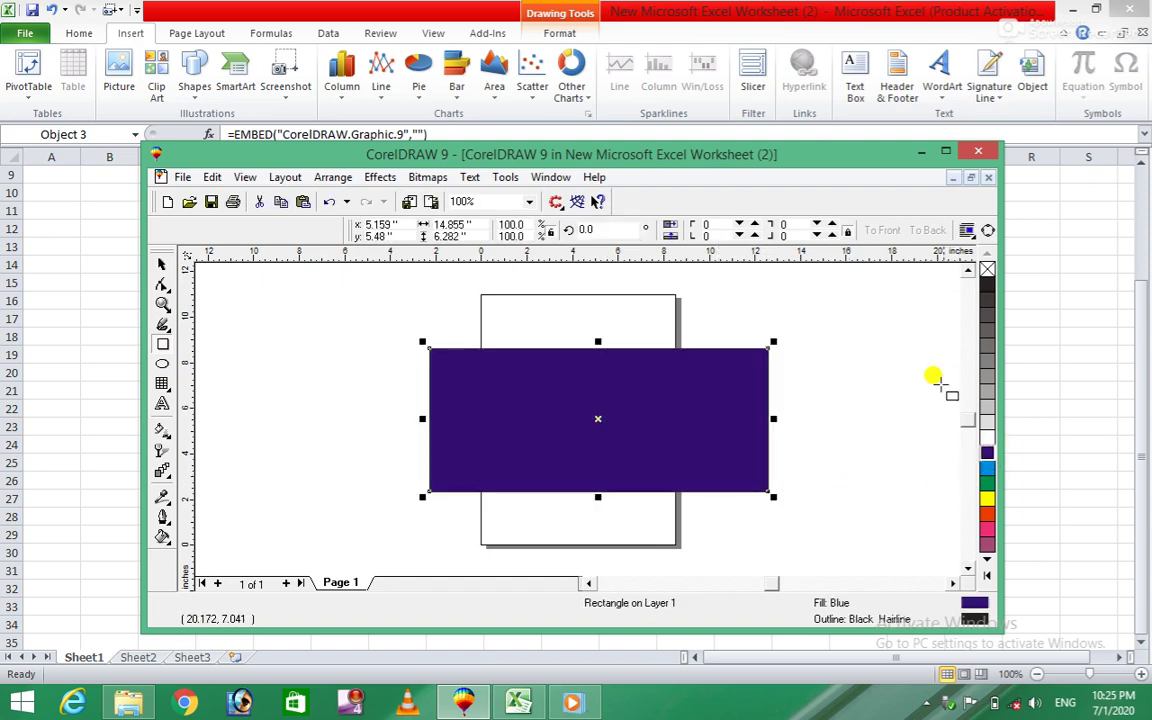
click(986, 149)
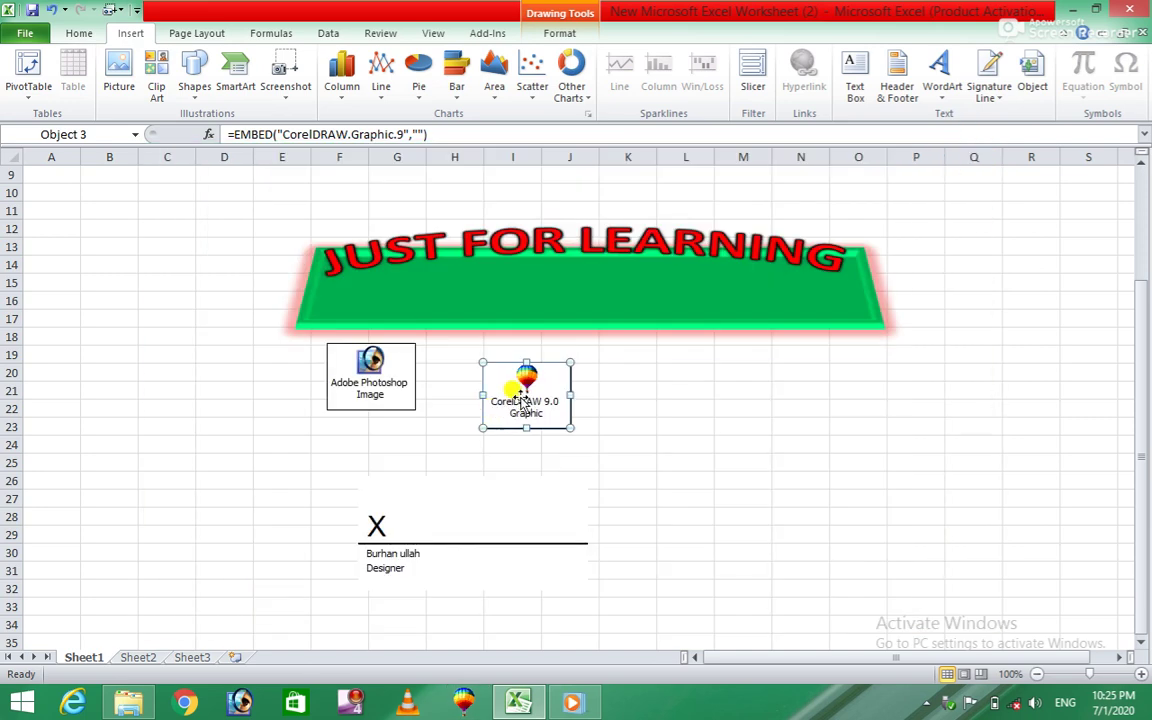
drag(527, 387, 507, 372)
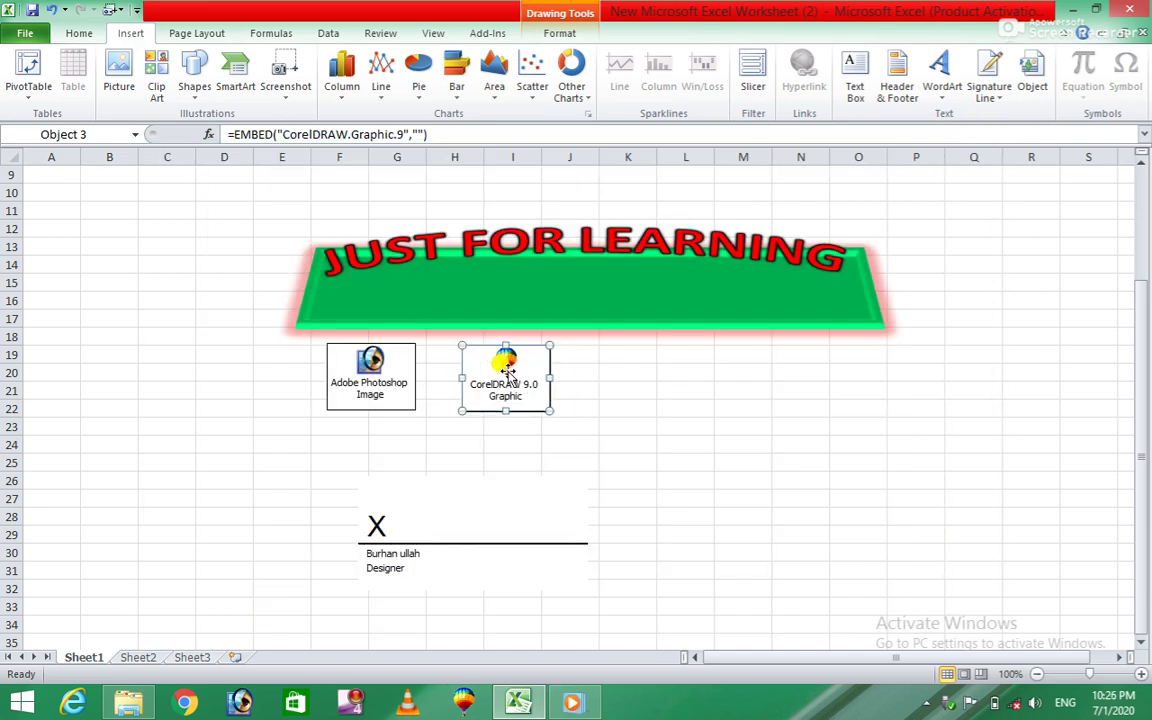
double_click(507, 372)
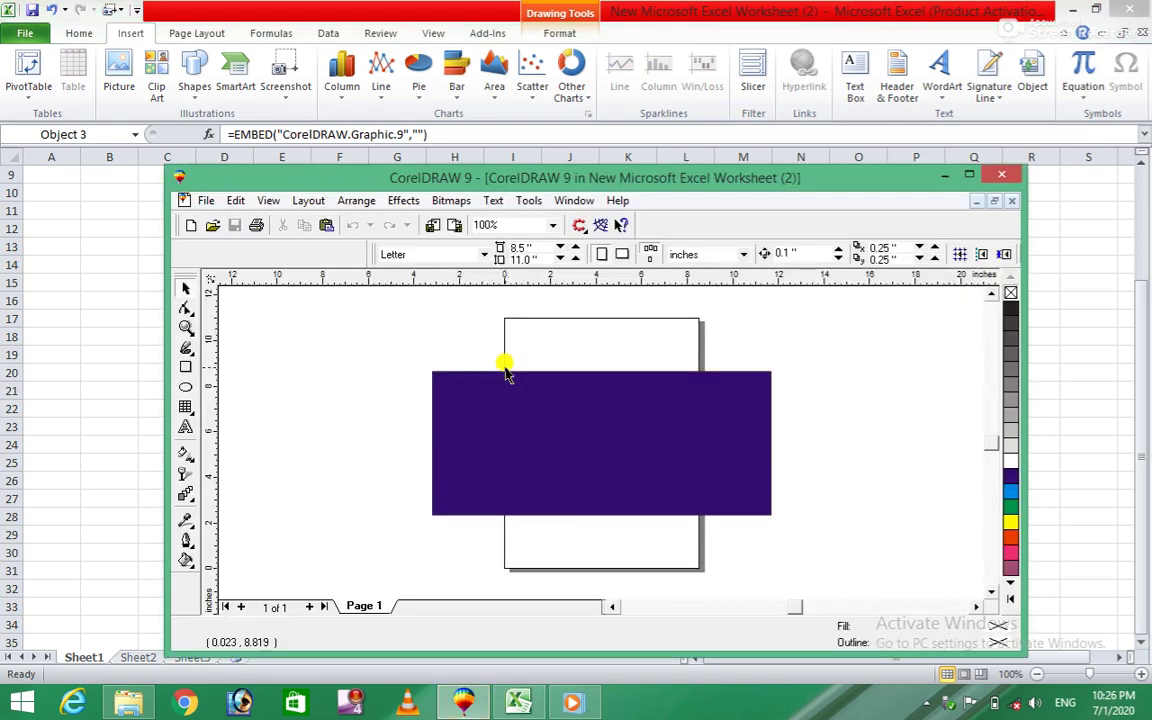
click(1001, 175)
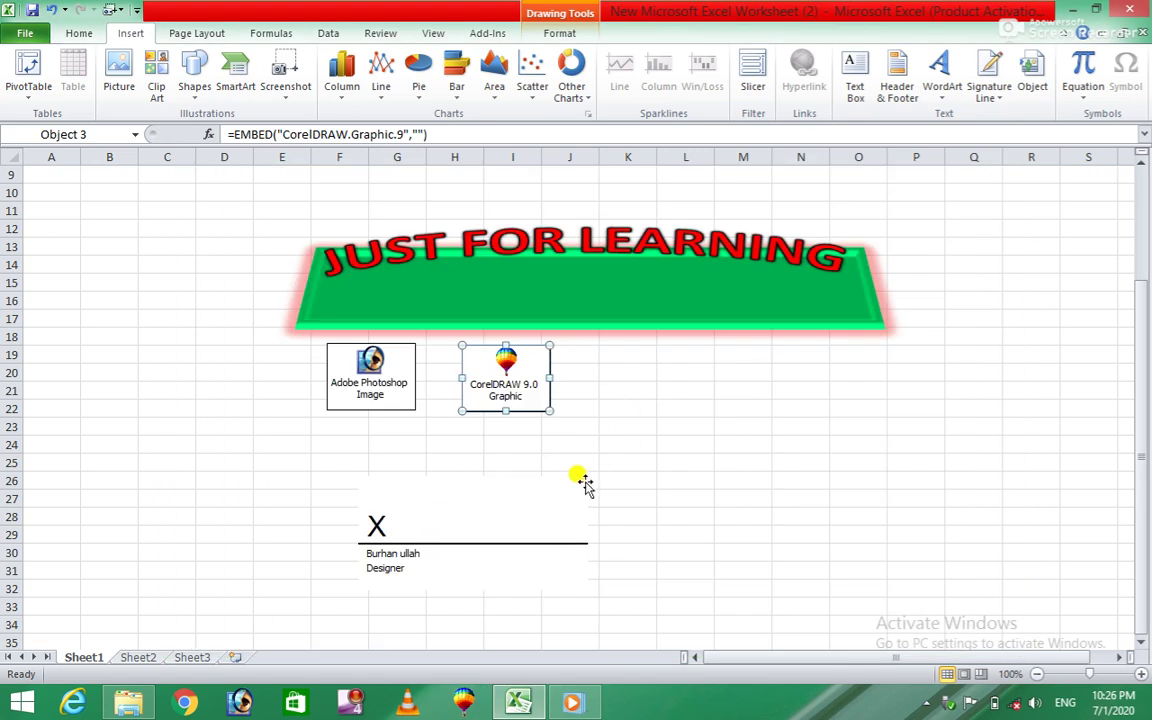
double_click(491, 392)
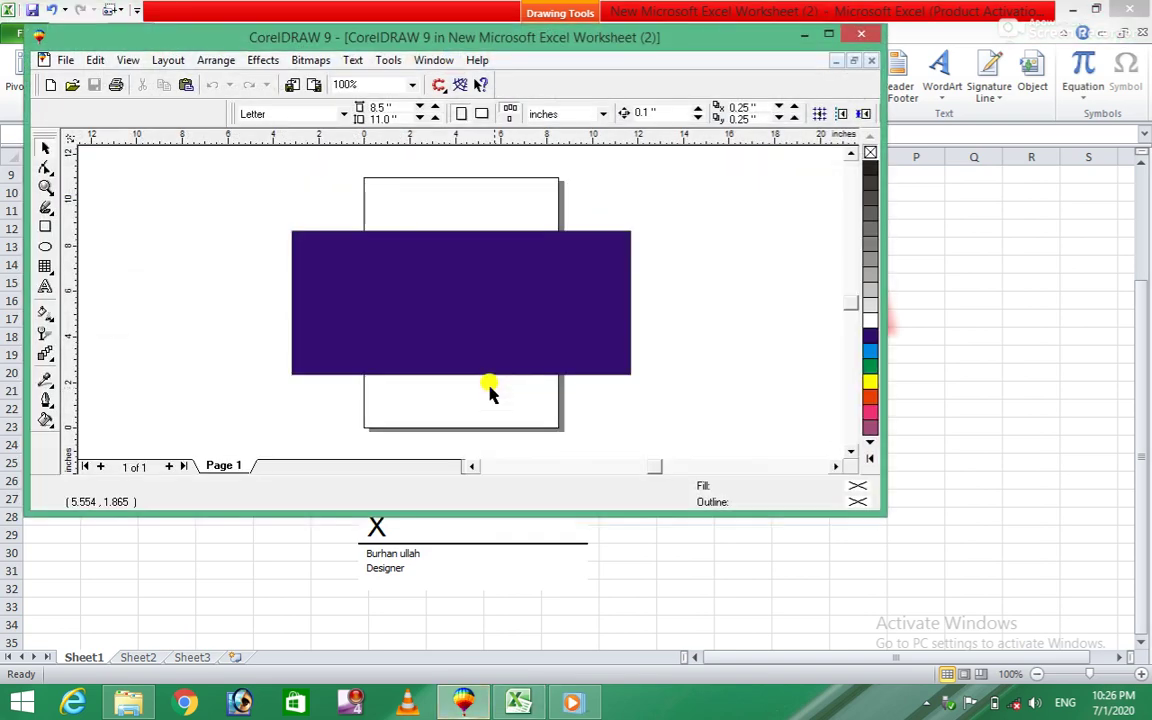
click(598, 568)
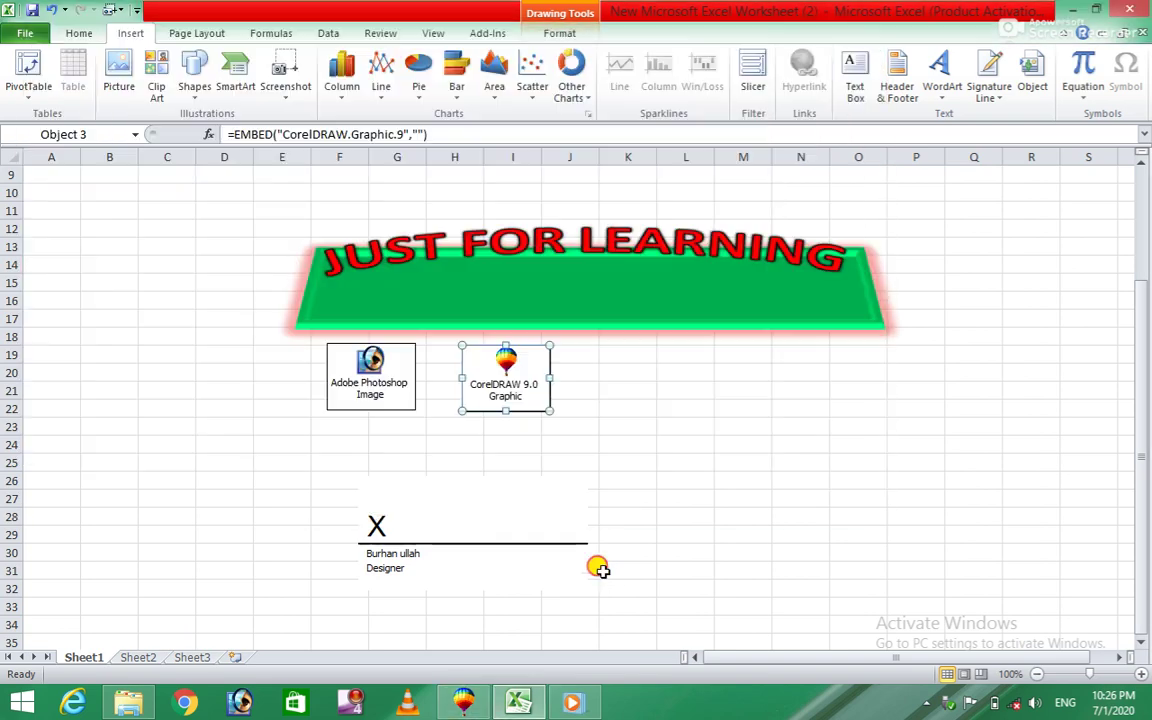
click(624, 451)
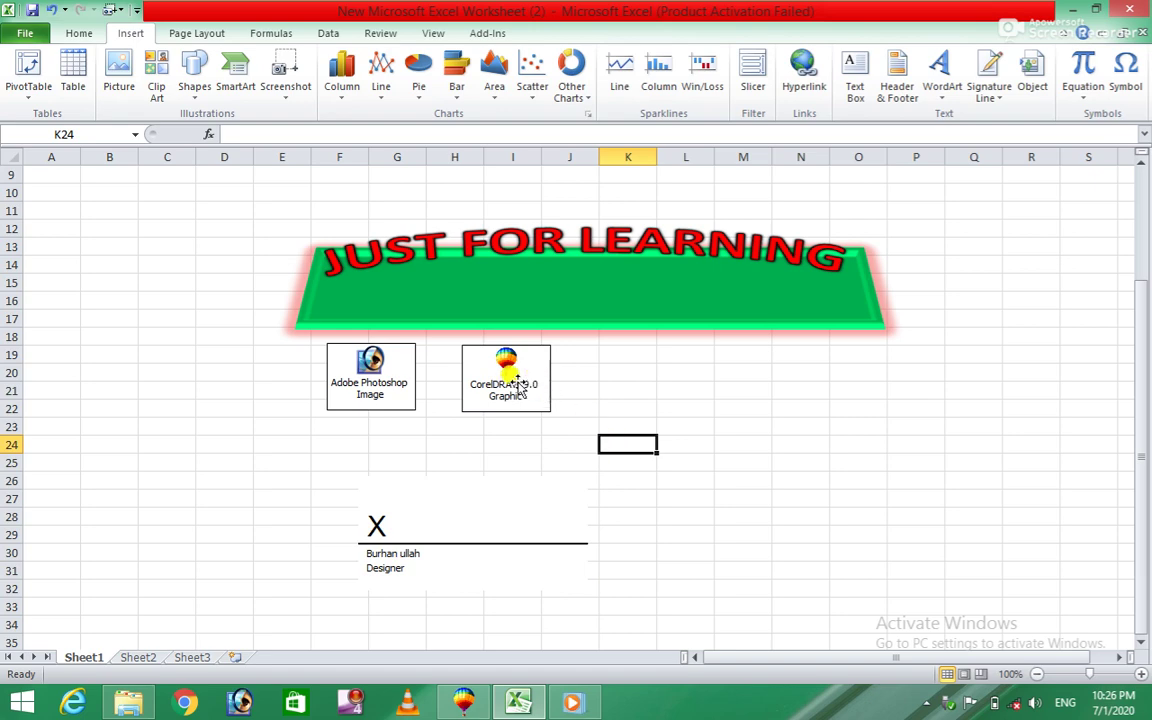
click(514, 387)
click(676, 393)
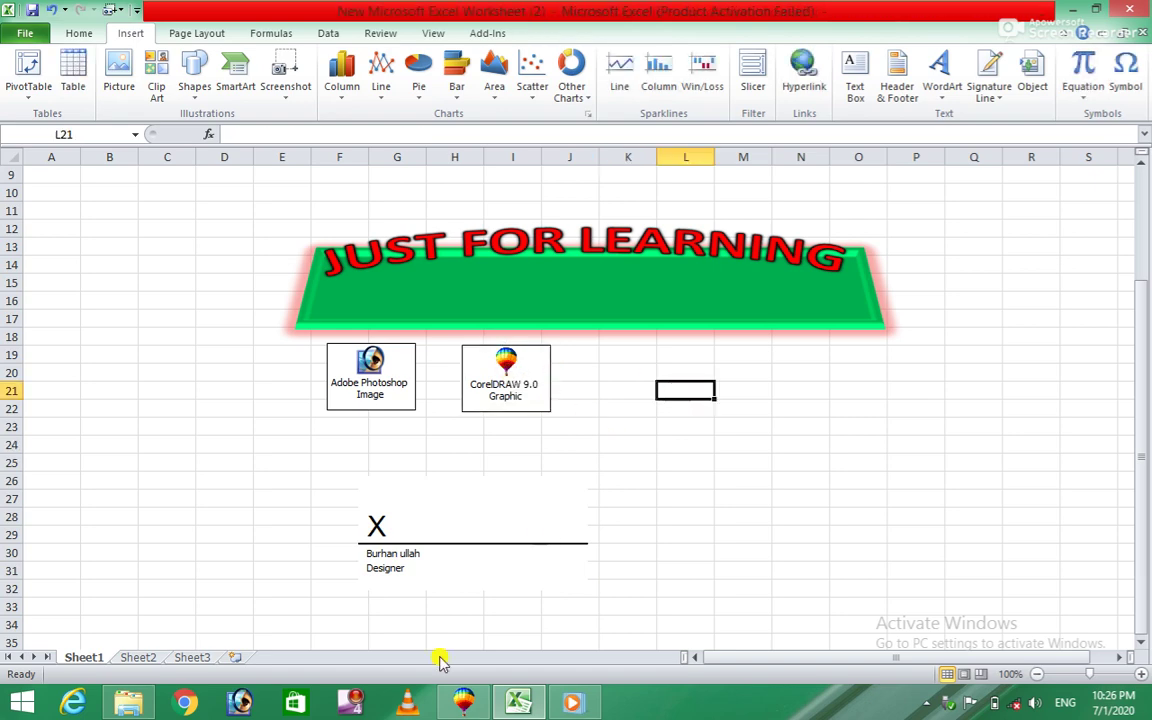
click(466, 704)
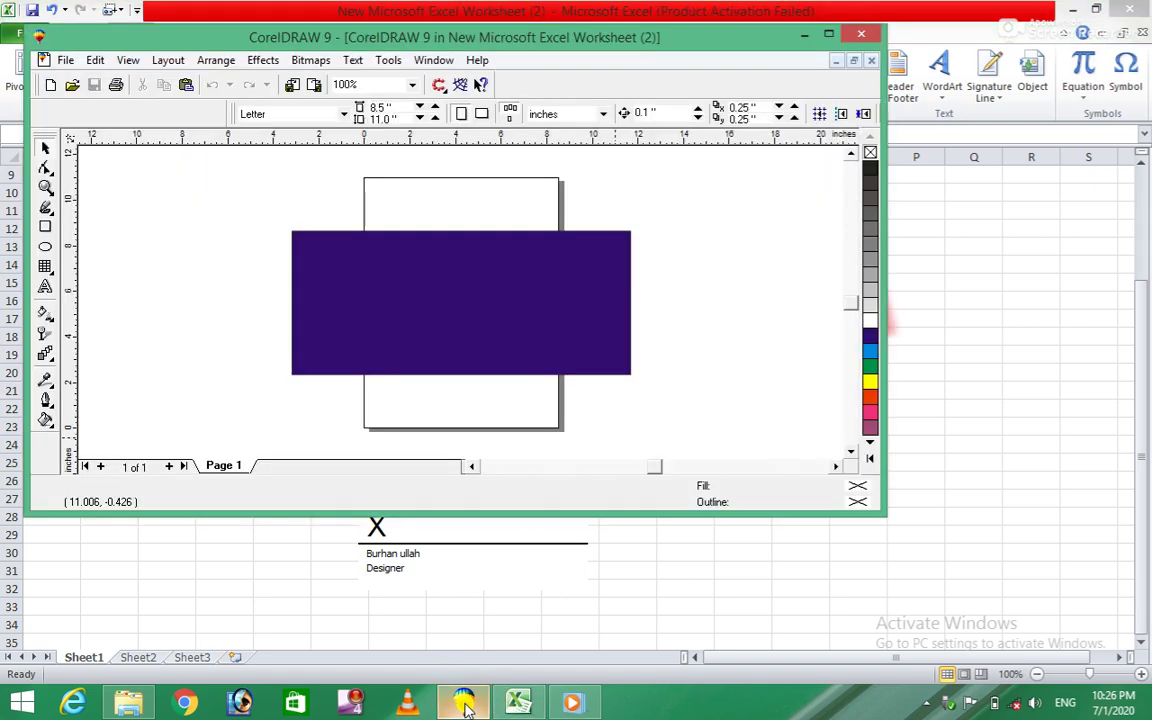
click(864, 35)
Select the Photoshop object, then deselect it by picking cell K23.
click(379, 395)
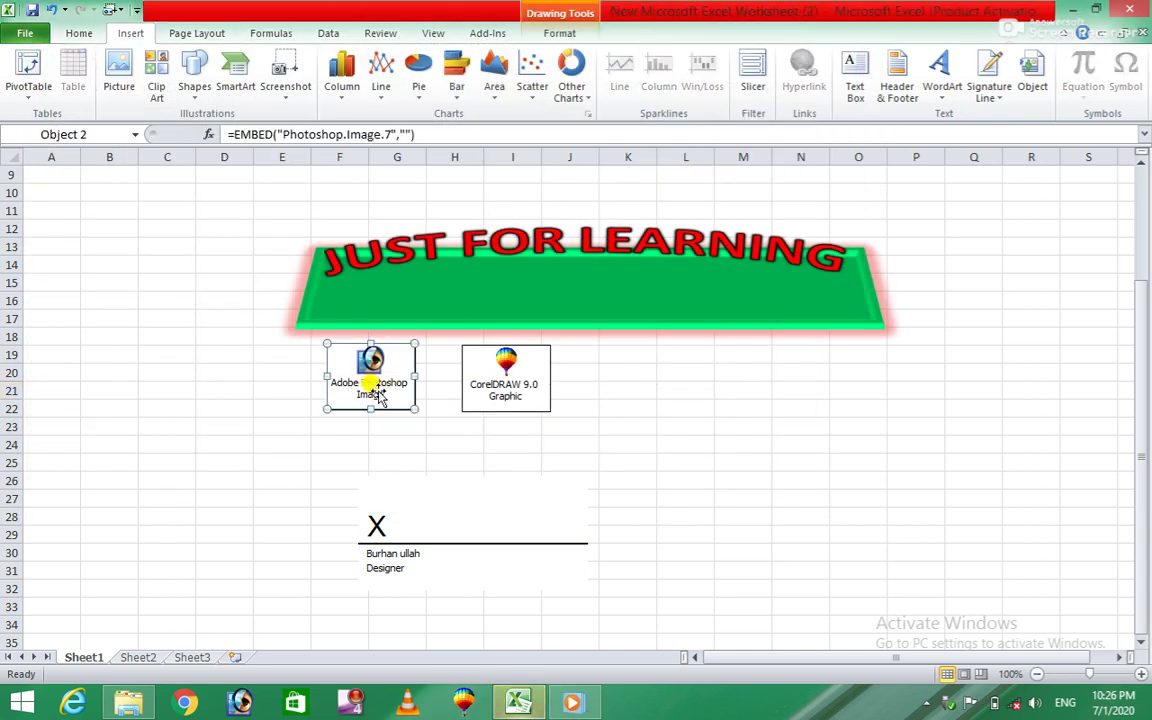
click(505, 362)
click(364, 386)
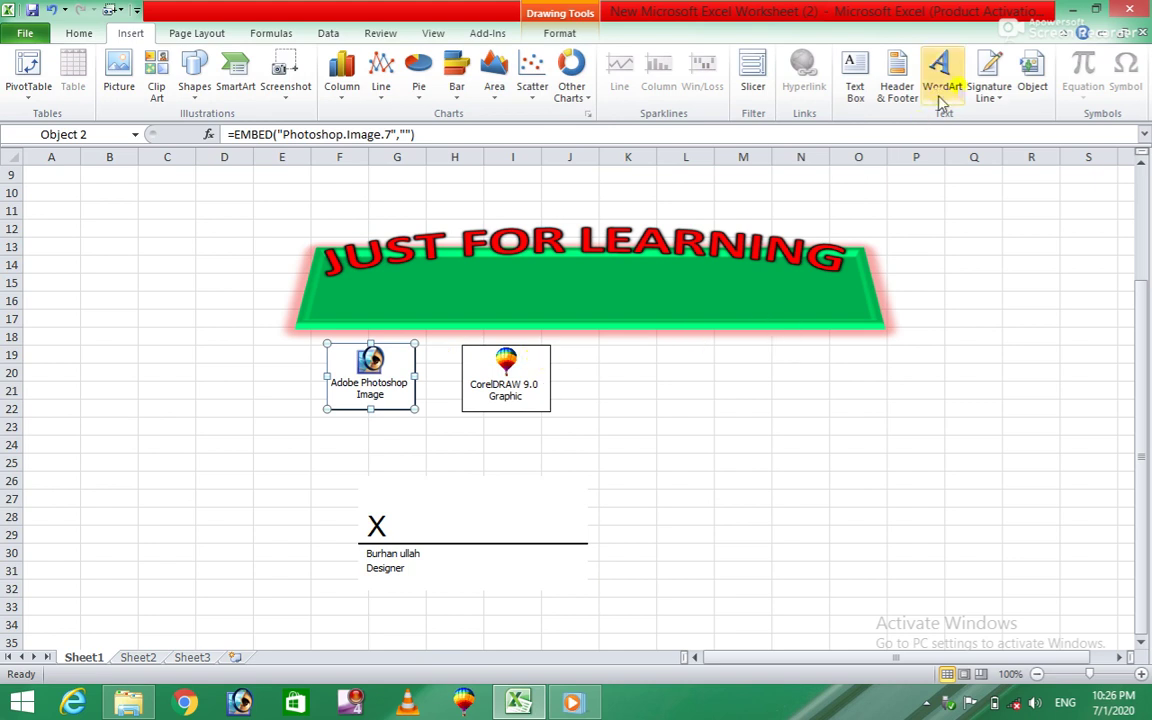
click(625, 424)
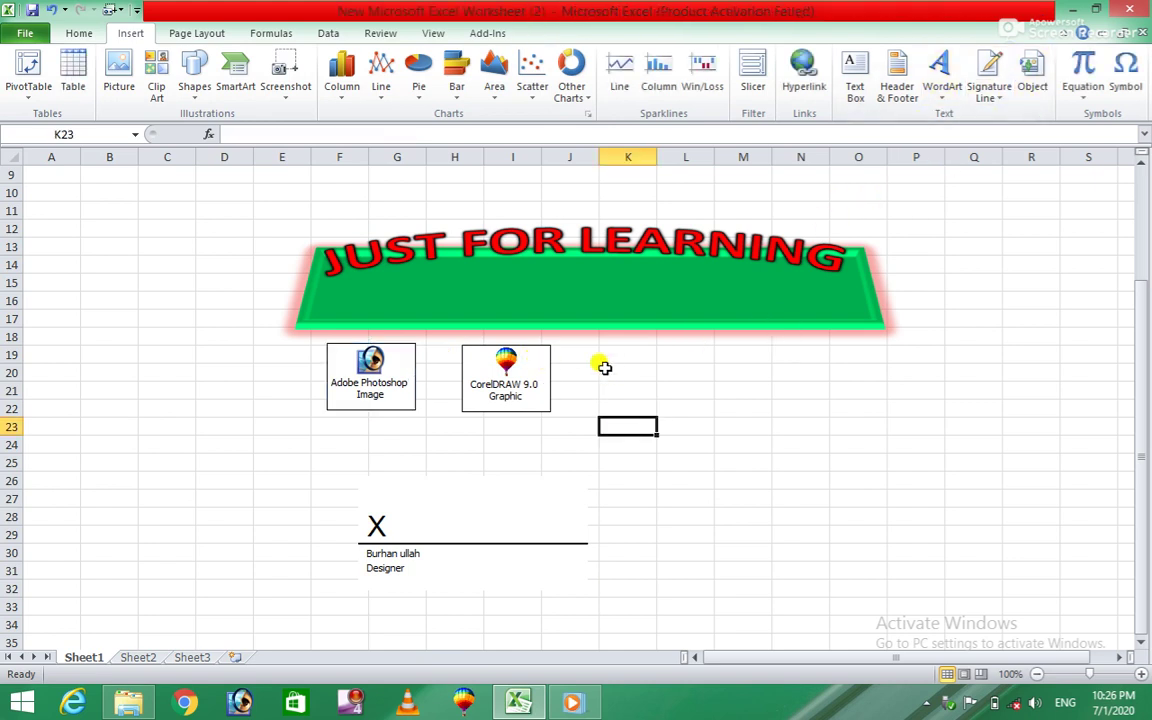
Embed a Microsoft Graph Chart object with its sample East, West and North quarterly data.
click(1030, 72)
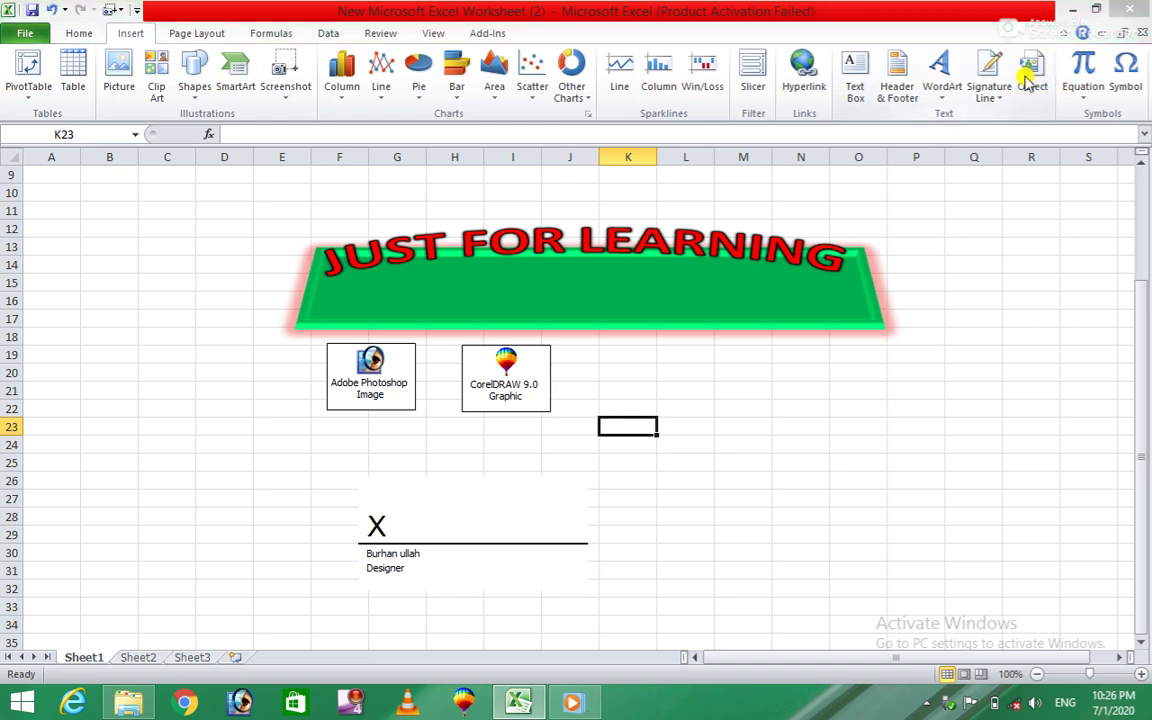
drag(842, 103, 843, 112)
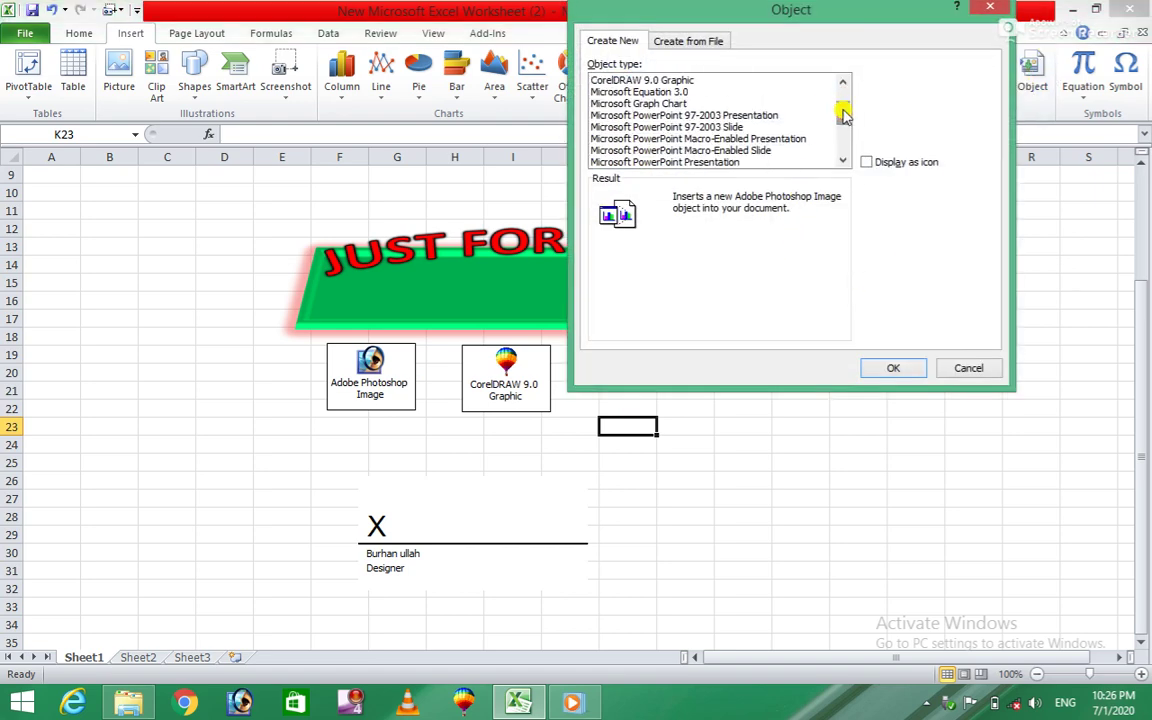
click(636, 104)
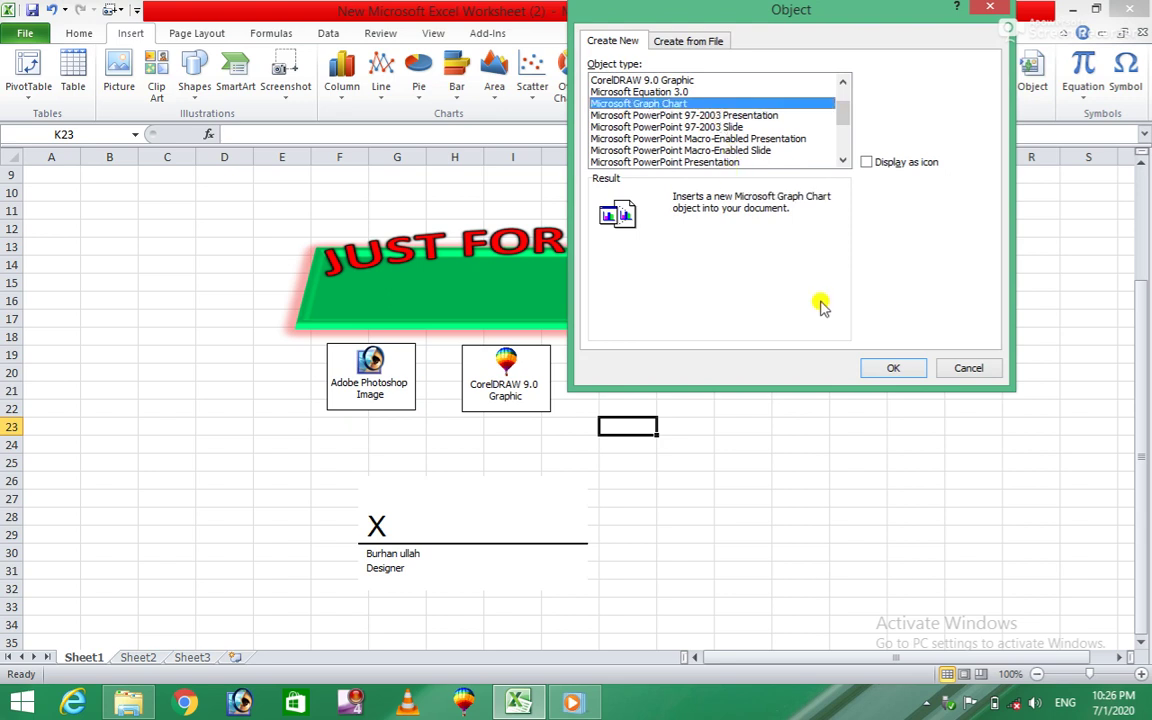
click(893, 370)
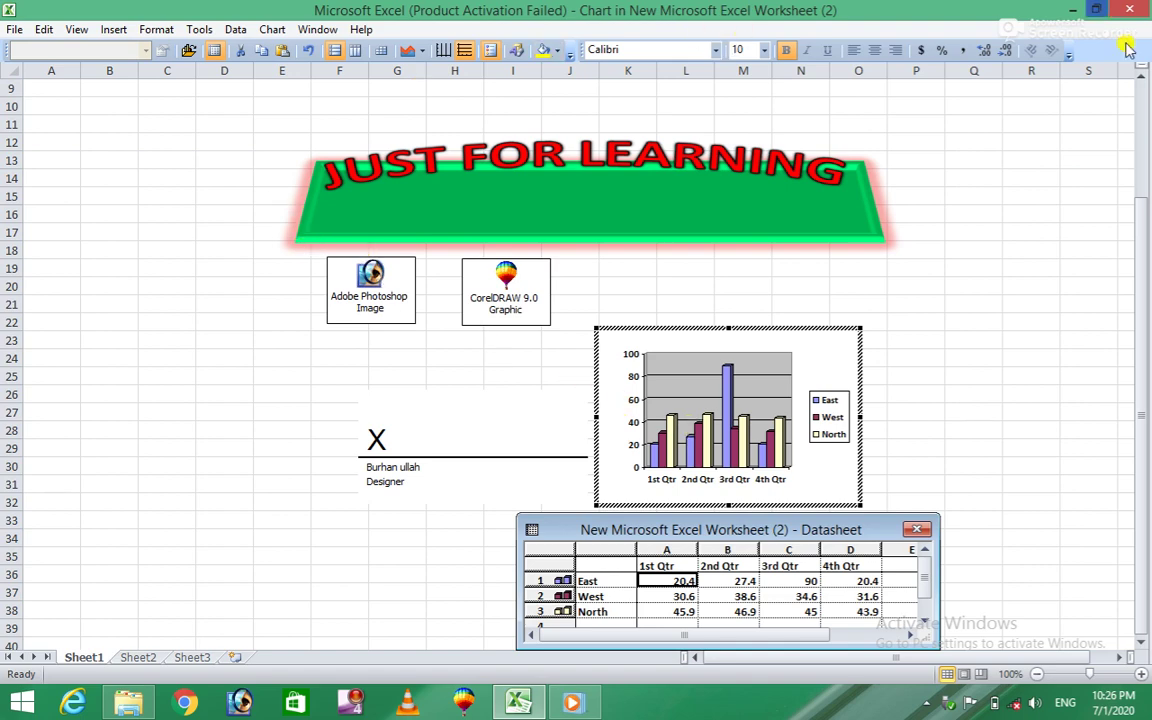
Close Excel choosing Don't Save, then close the video player and folder windows.
click(1127, 10)
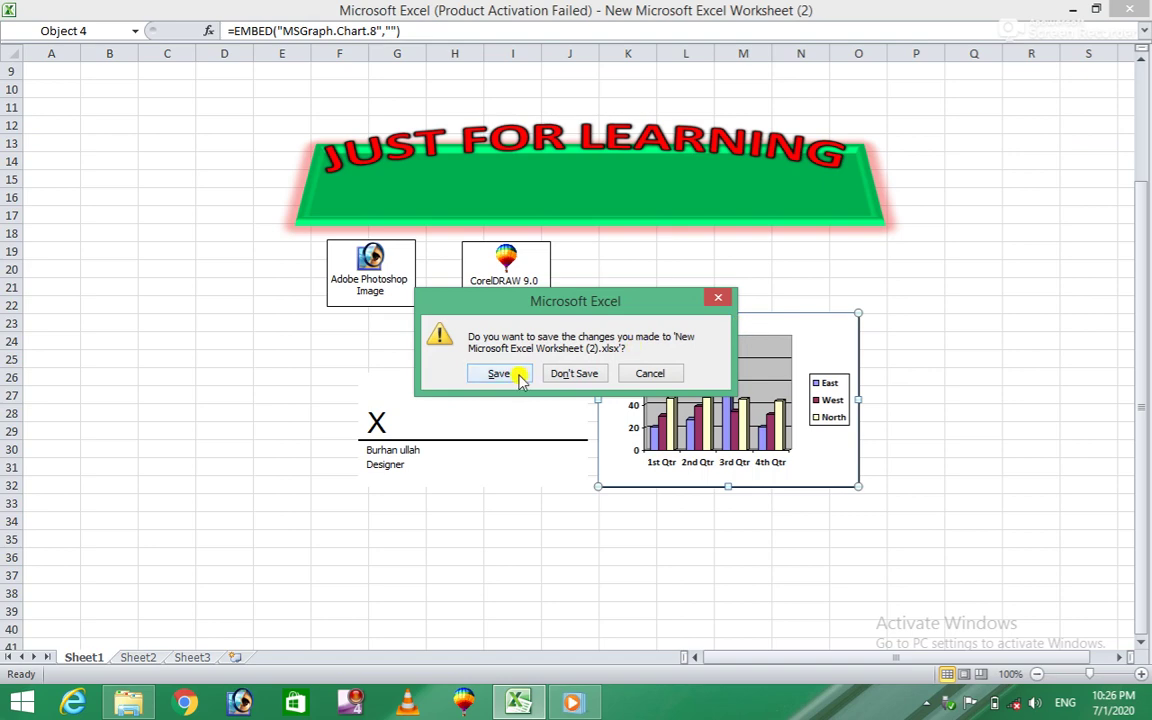
click(592, 373)
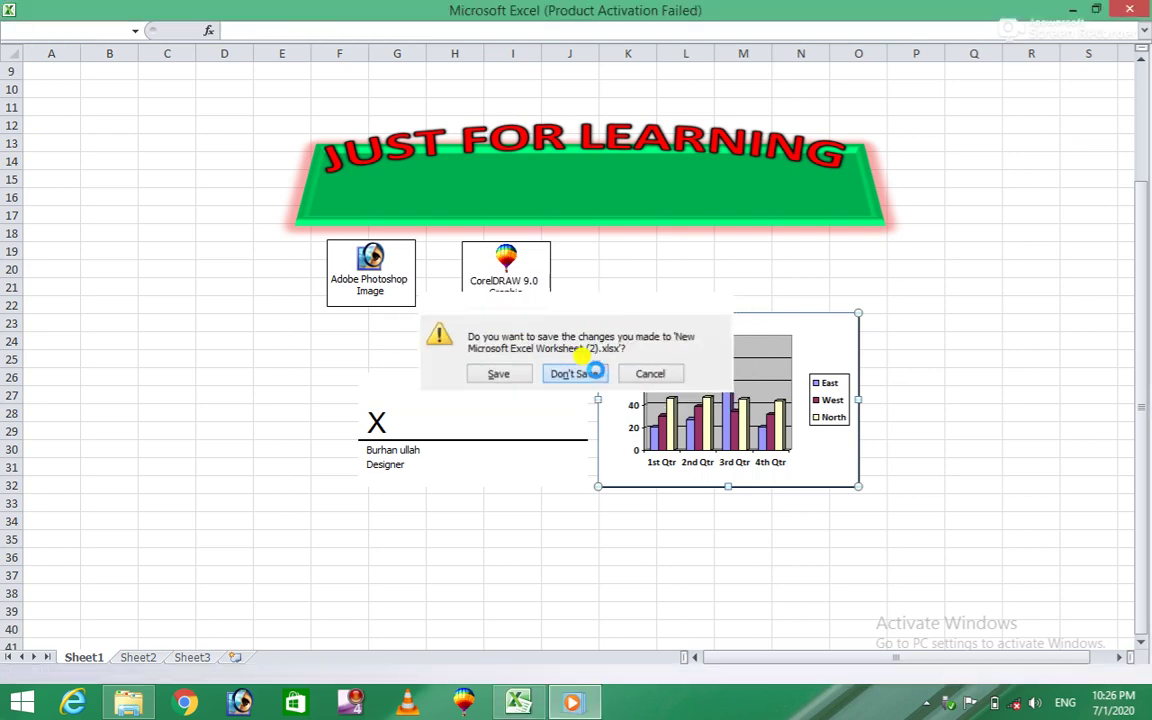
click(851, 10)
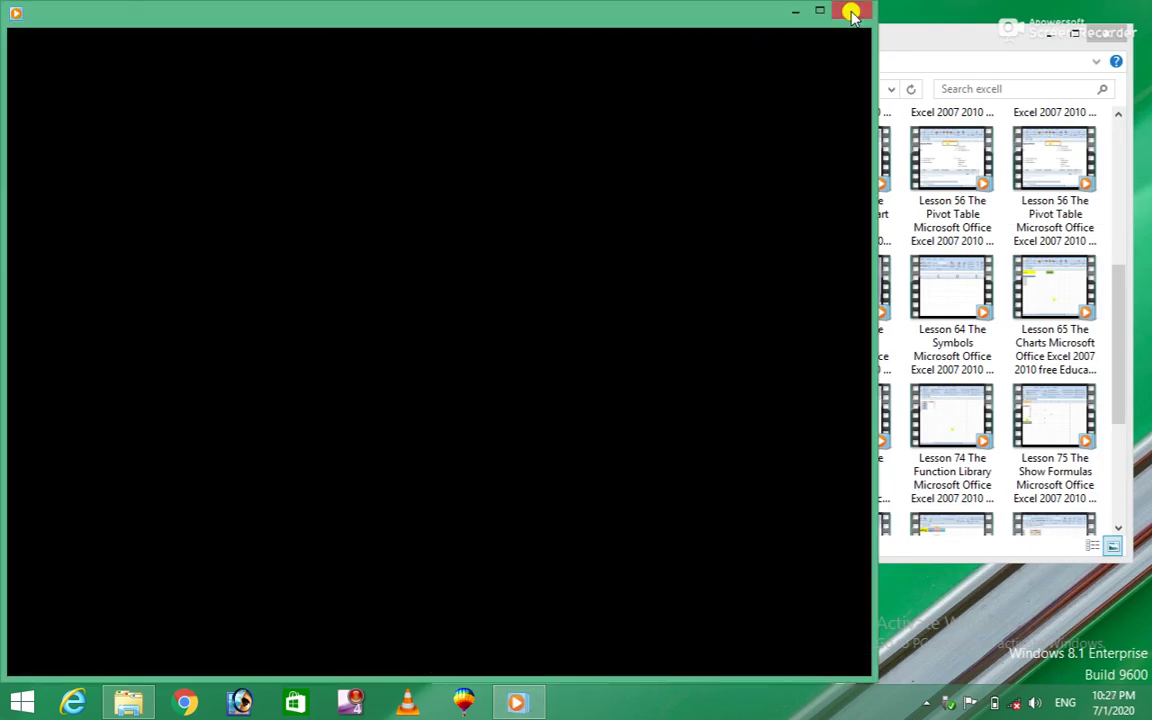
click(1105, 36)
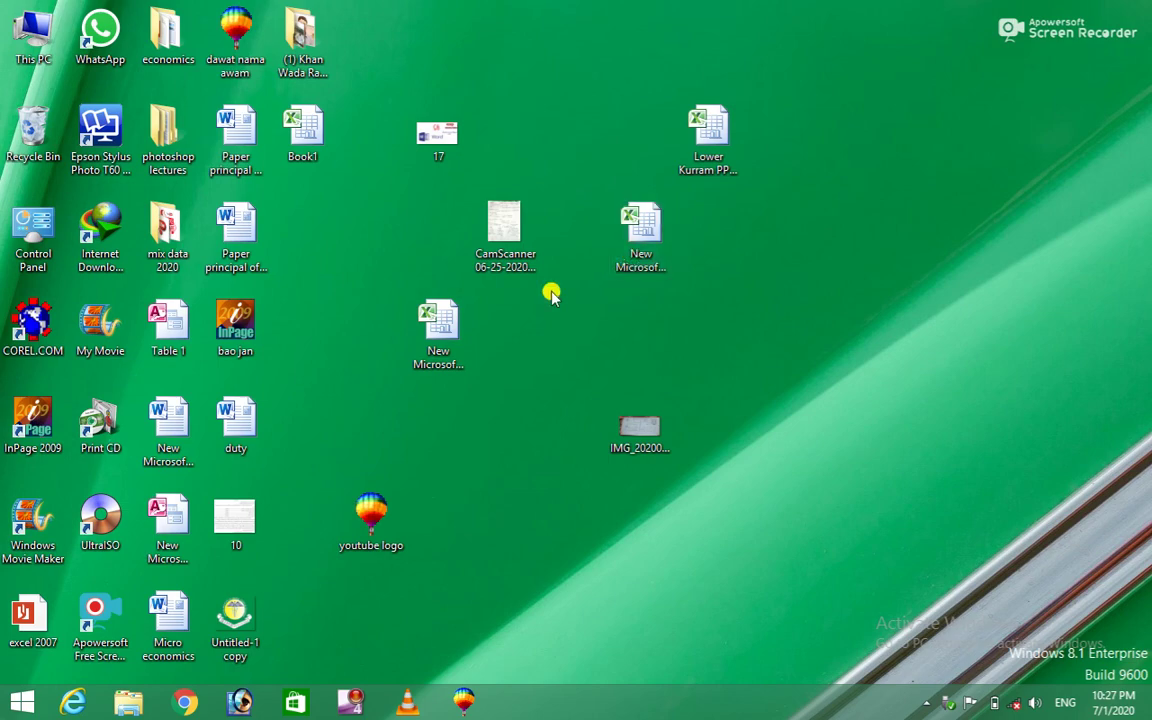
Open an Excel workbook from the desktop, dismiss the activation notice, and close that blank workbook.
double_click(460, 319)
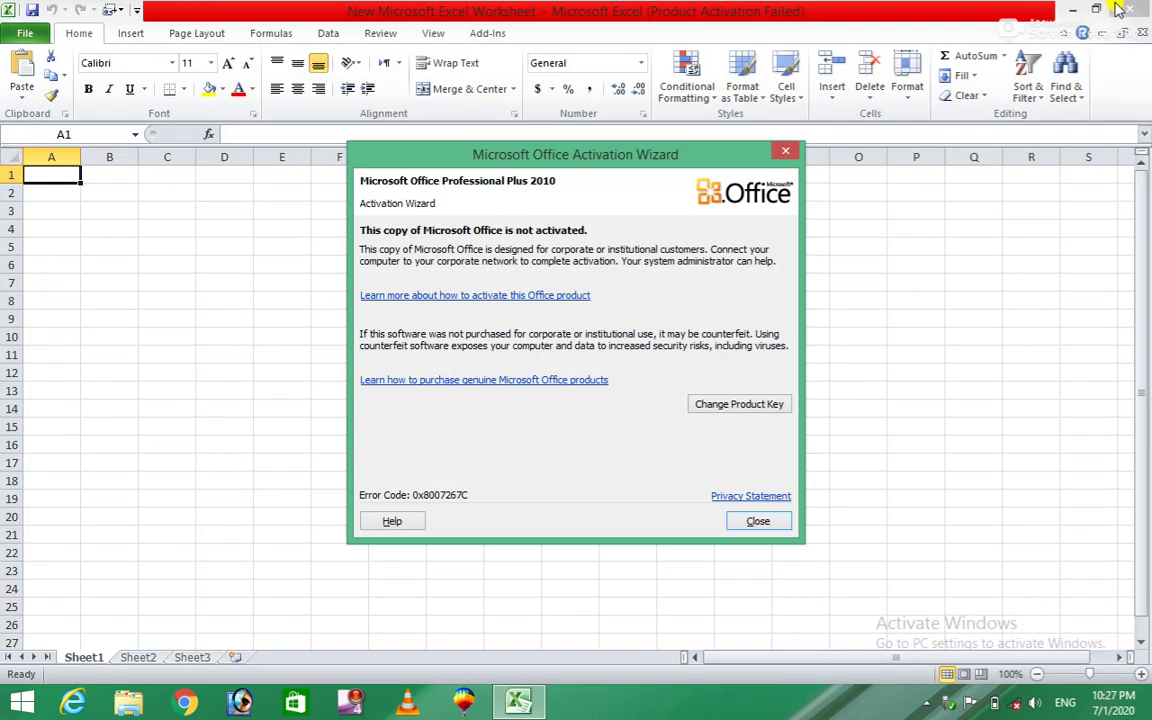
click(785, 151)
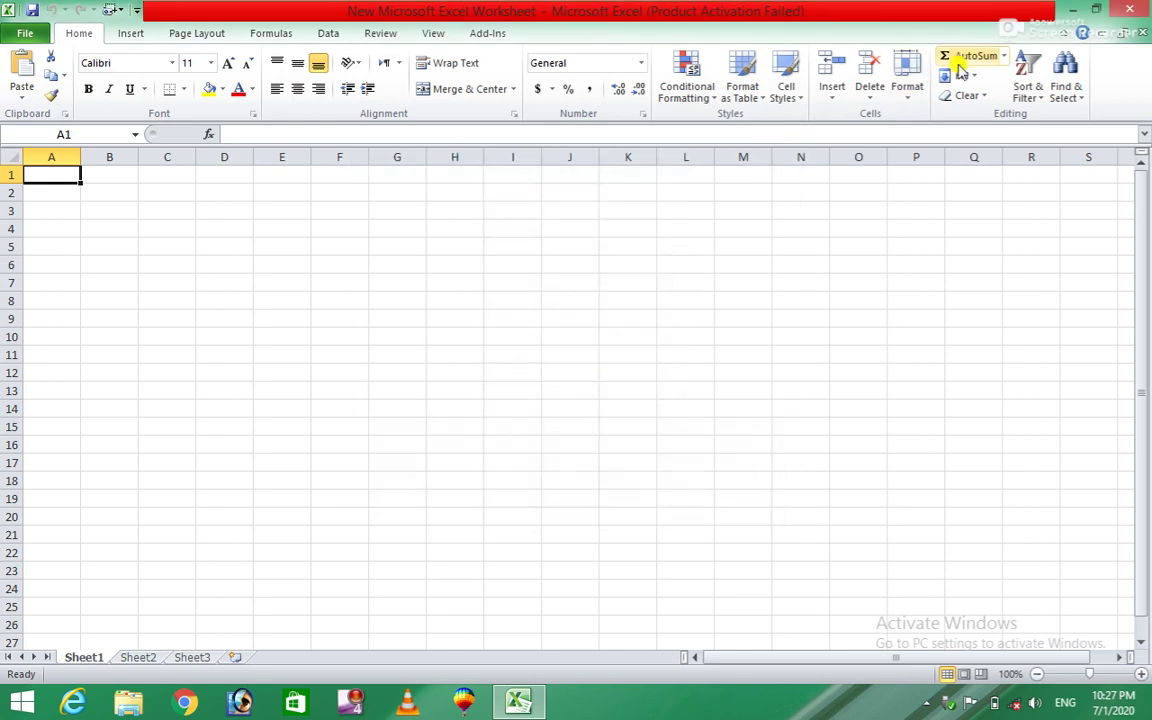
click(1131, 8)
Open New Microsoft Excel Worksheet (2), dismiss the activation notice, and show the Insert ribbon.
double_click(634, 245)
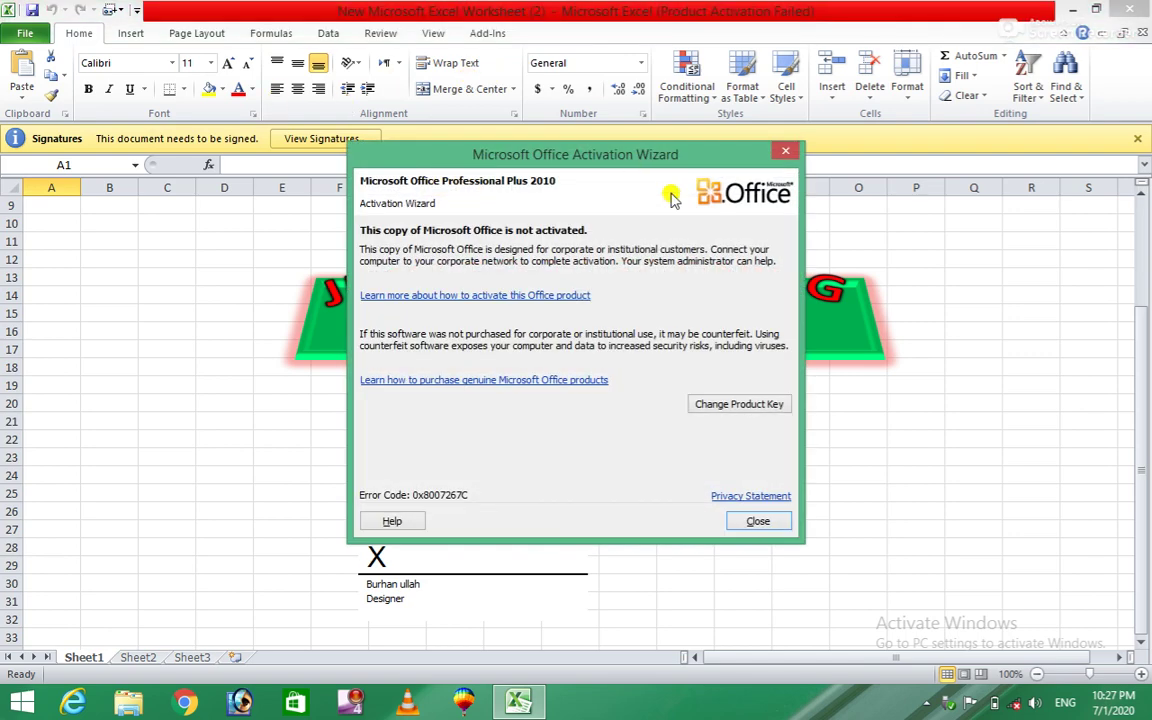
click(782, 158)
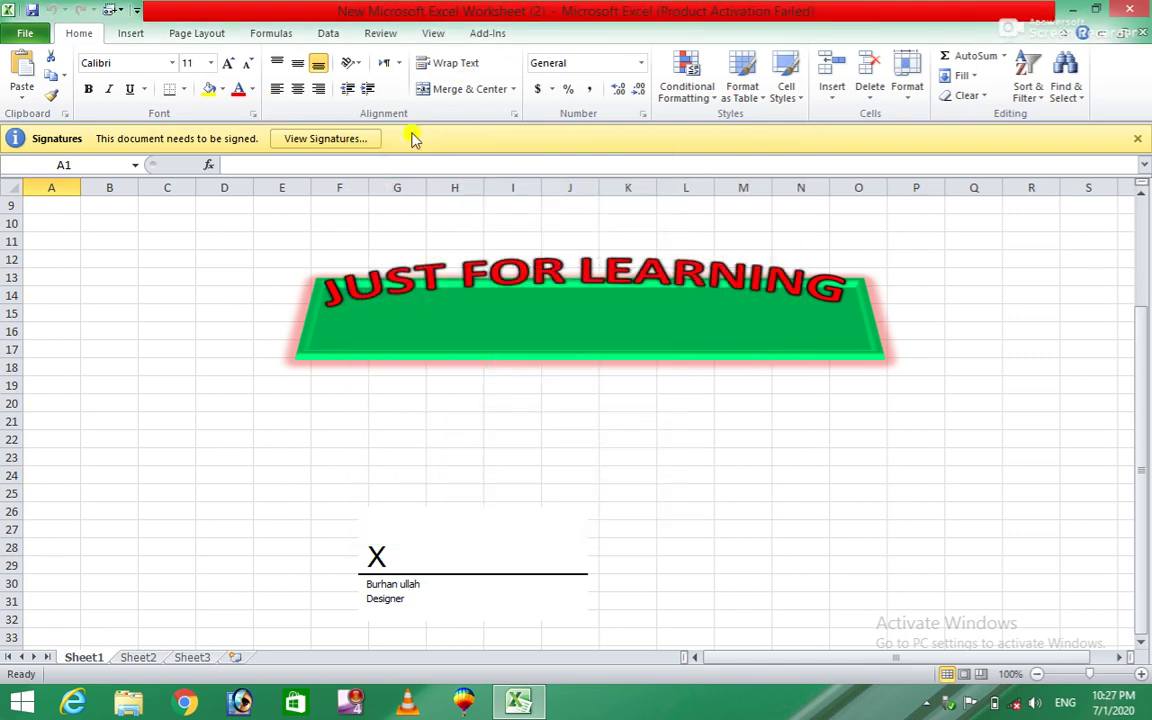
click(132, 33)
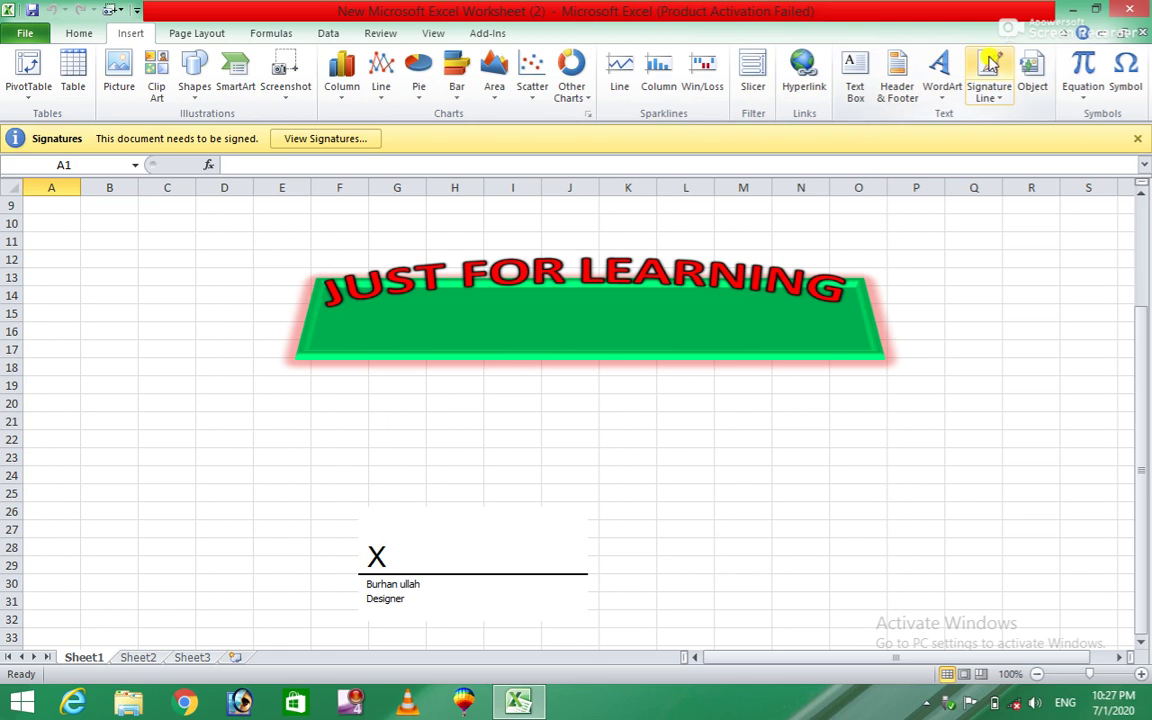